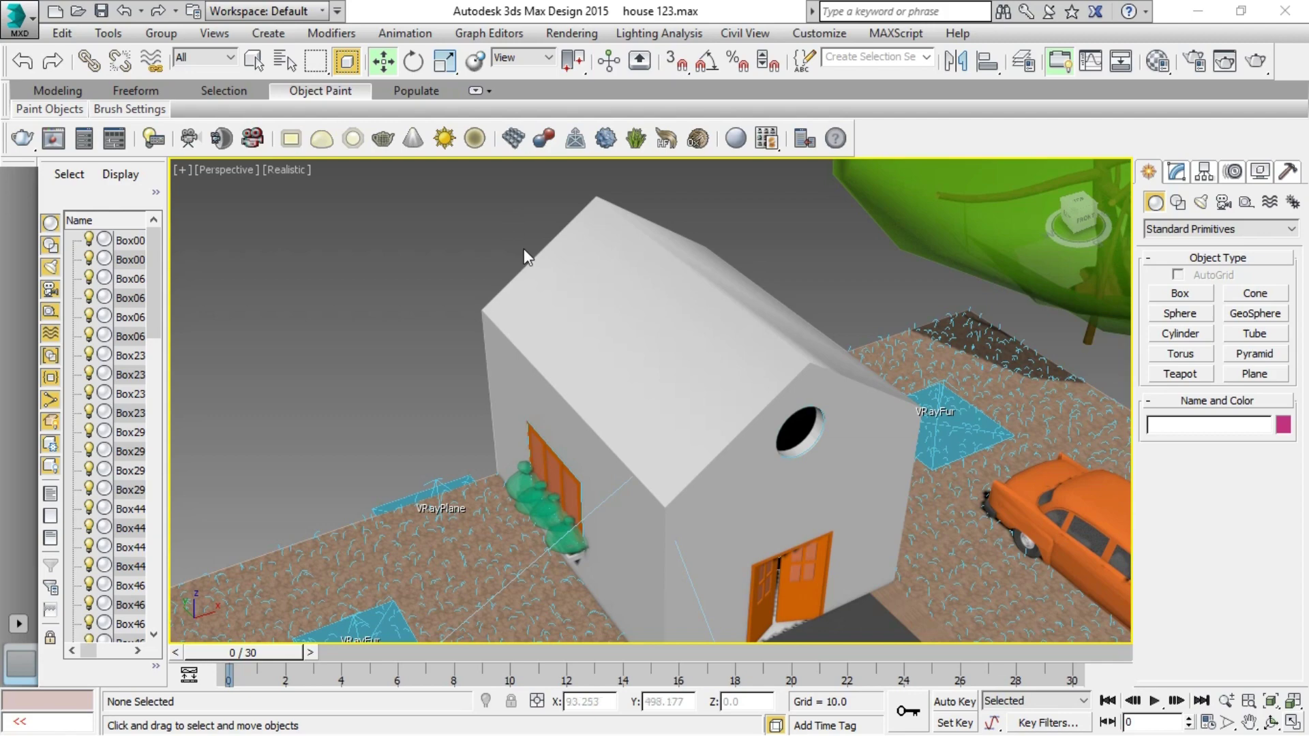
- Switch the Create panel object category to Avizstudio Tools
{"action": "scroll", "coordinate": [689, 404], "scroll_direction": "down", "scroll_amount": 1}
{"action": "scroll", "coordinate": [634, 505], "scroll_direction": "down", "scroll_amount": 2}
{"action": "scroll", "coordinate": [643, 552], "scroll_direction": "up", "scroll_amount": 3}
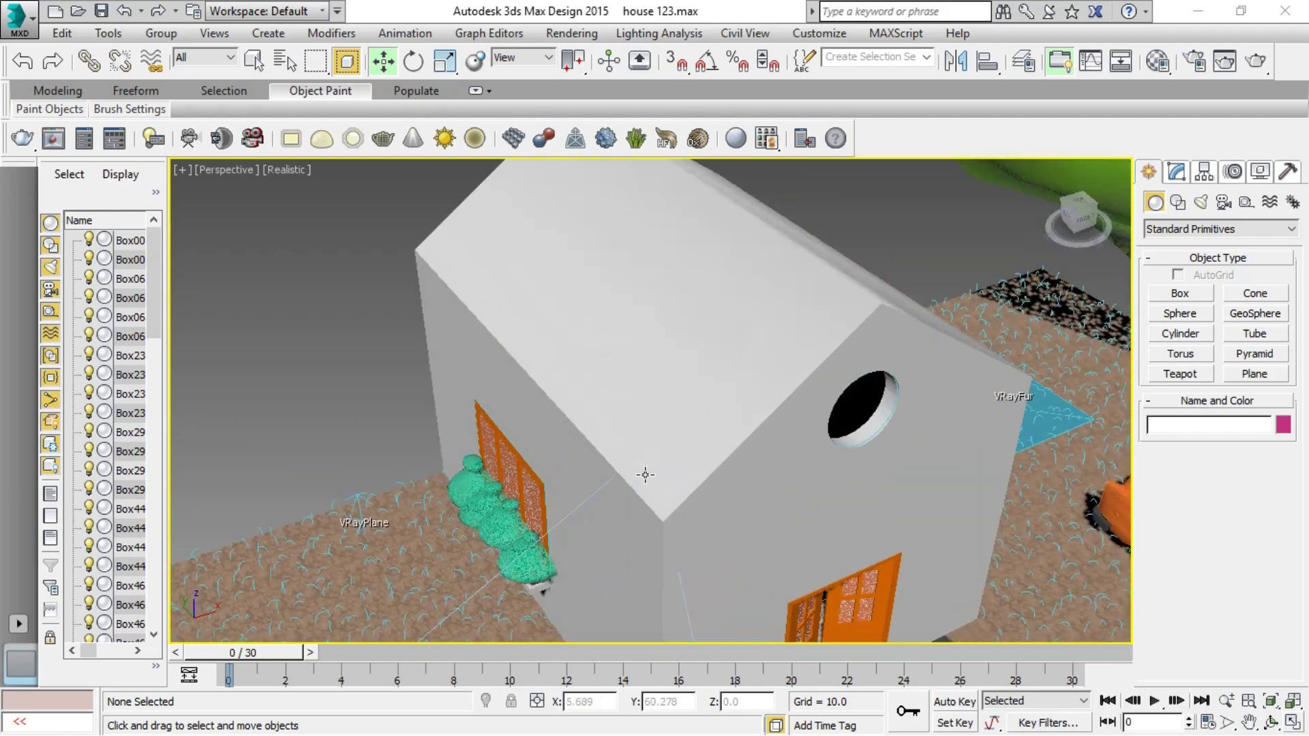
{"action": "scroll", "coordinate": [647, 459], "scroll_direction": "up", "scroll_amount": 3}
{"action": "scroll", "coordinate": [647, 460], "scroll_direction": "down", "scroll_amount": 3}
{"action": "scroll", "coordinate": [652, 447], "scroll_direction": "down", "scroll_amount": 1}
{"action": "scroll", "coordinate": [657, 433], "scroll_direction": "up", "scroll_amount": 4}
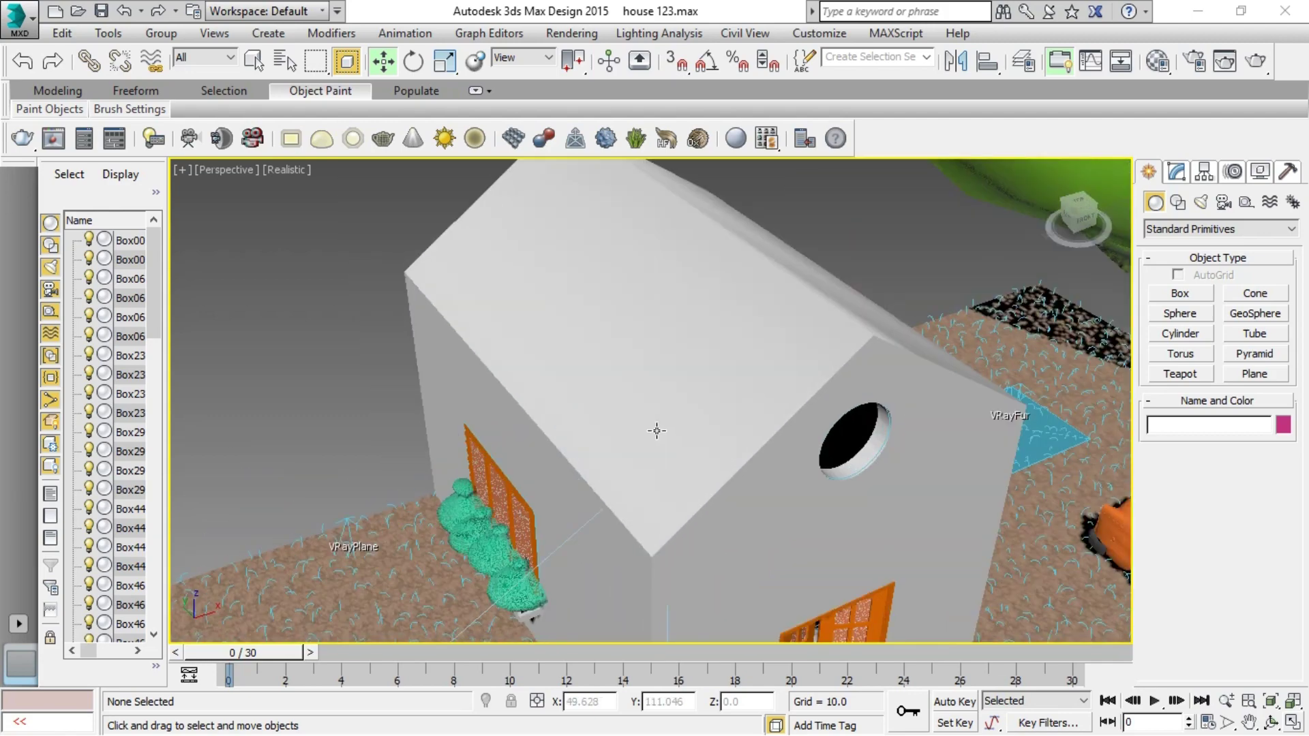
{"action": "scroll", "coordinate": [656, 431], "scroll_direction": "down", "scroll_amount": 3}
{"action": "scroll", "coordinate": [656, 437], "scroll_direction": "down", "scroll_amount": 1}
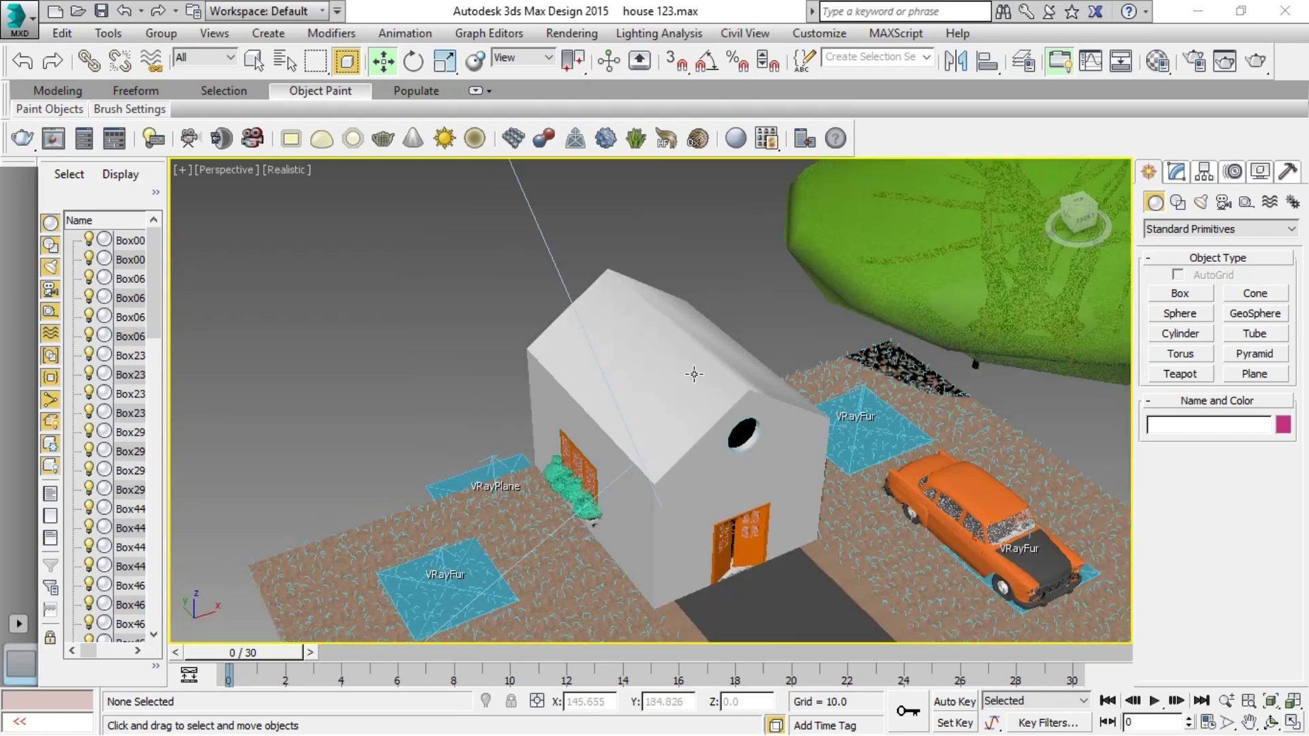
{"action": "scroll", "coordinate": [668, 456], "scroll_direction": "up", "scroll_amount": 4}
{"action": "scroll", "coordinate": [675, 415], "scroll_direction": "up", "scroll_amount": 2}
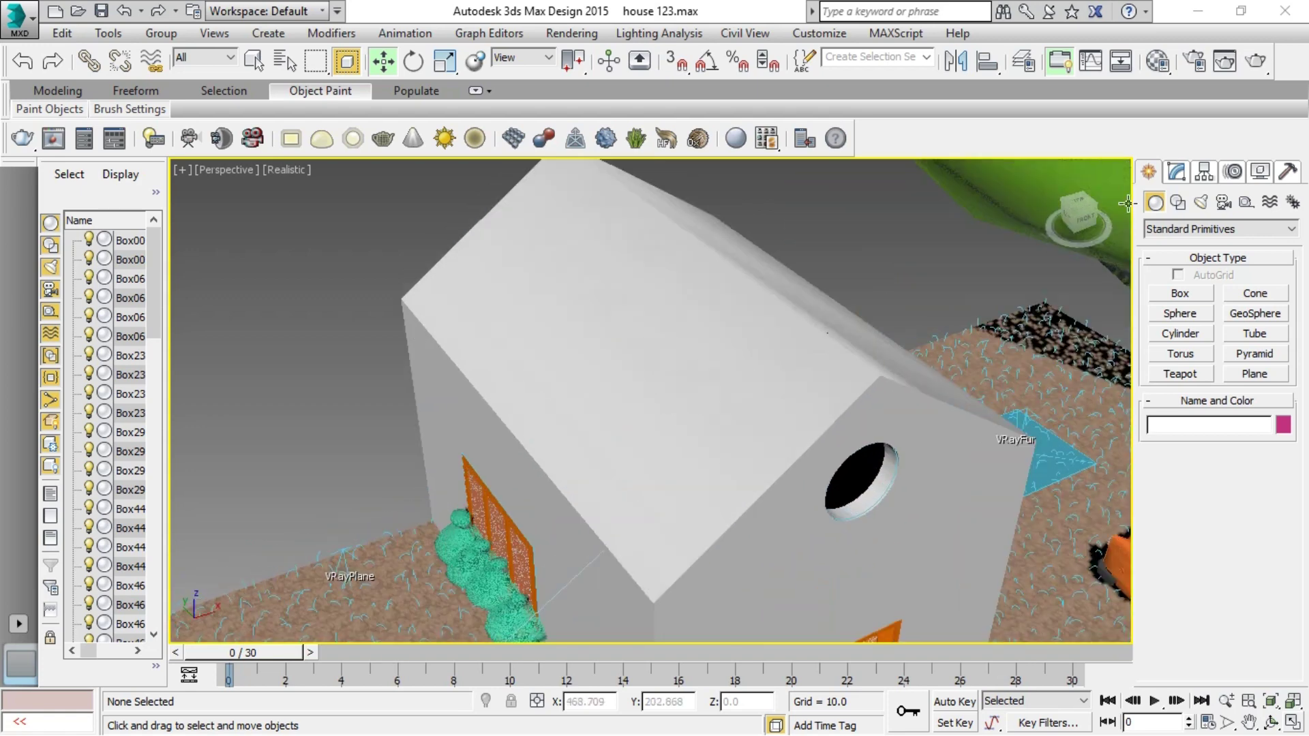
{"action": "left_click", "coordinate": [1250, 226]}
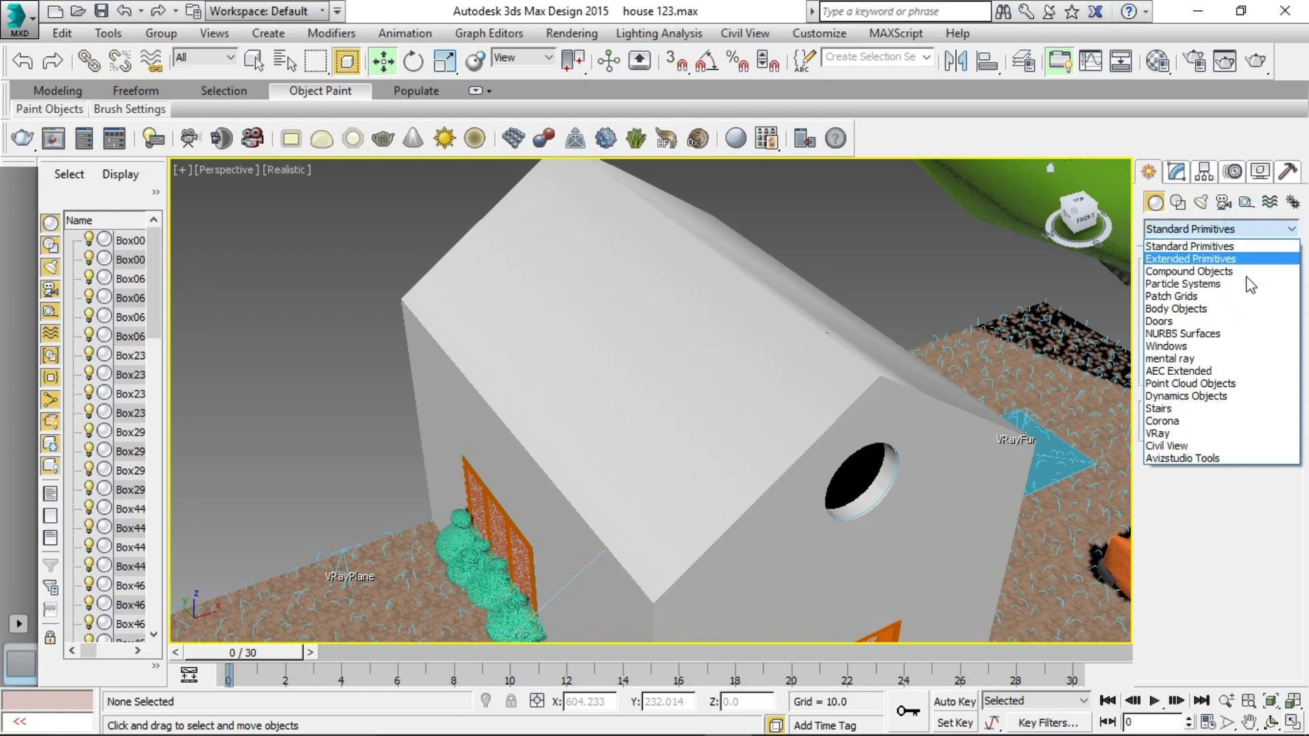
{"action": "left_click", "coordinate": [1232, 466]}
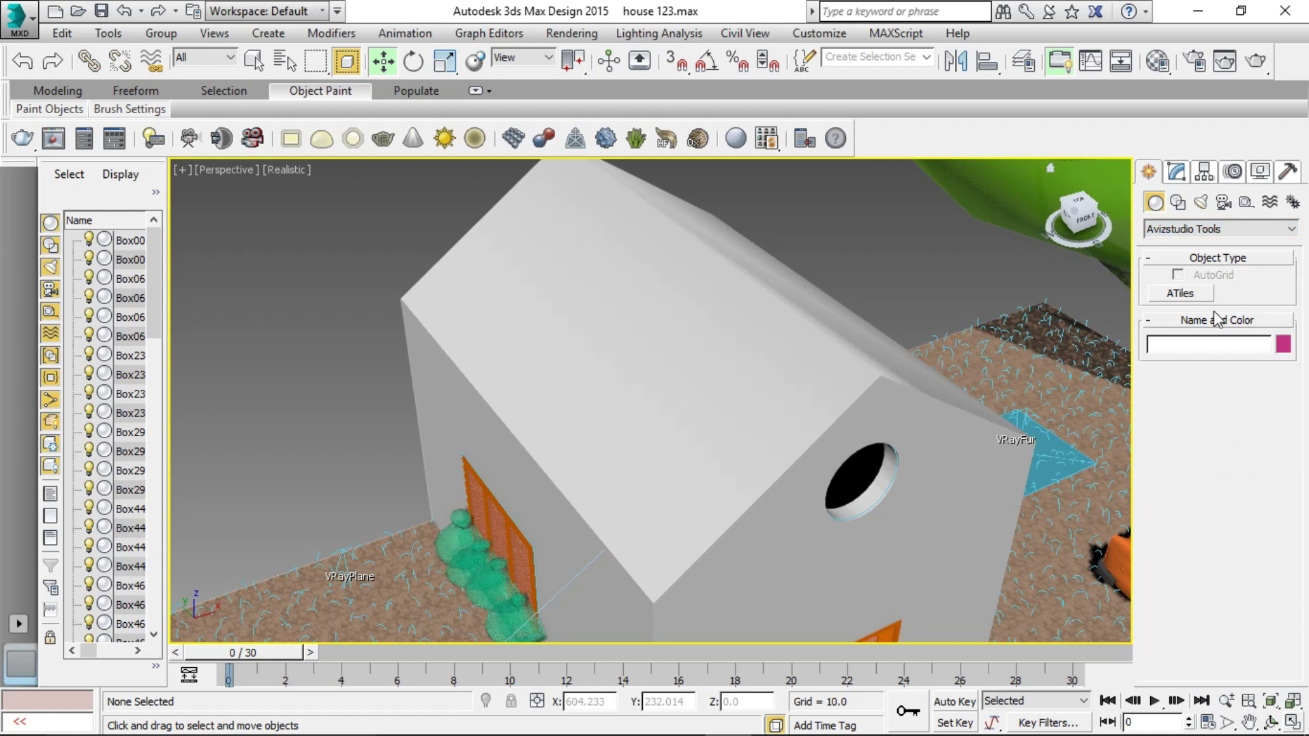
- Start an ATiles object with Point3 tilt angle and cut, and Point5 cut start enabled
{"action": "left_click", "coordinate": [1186, 295]}
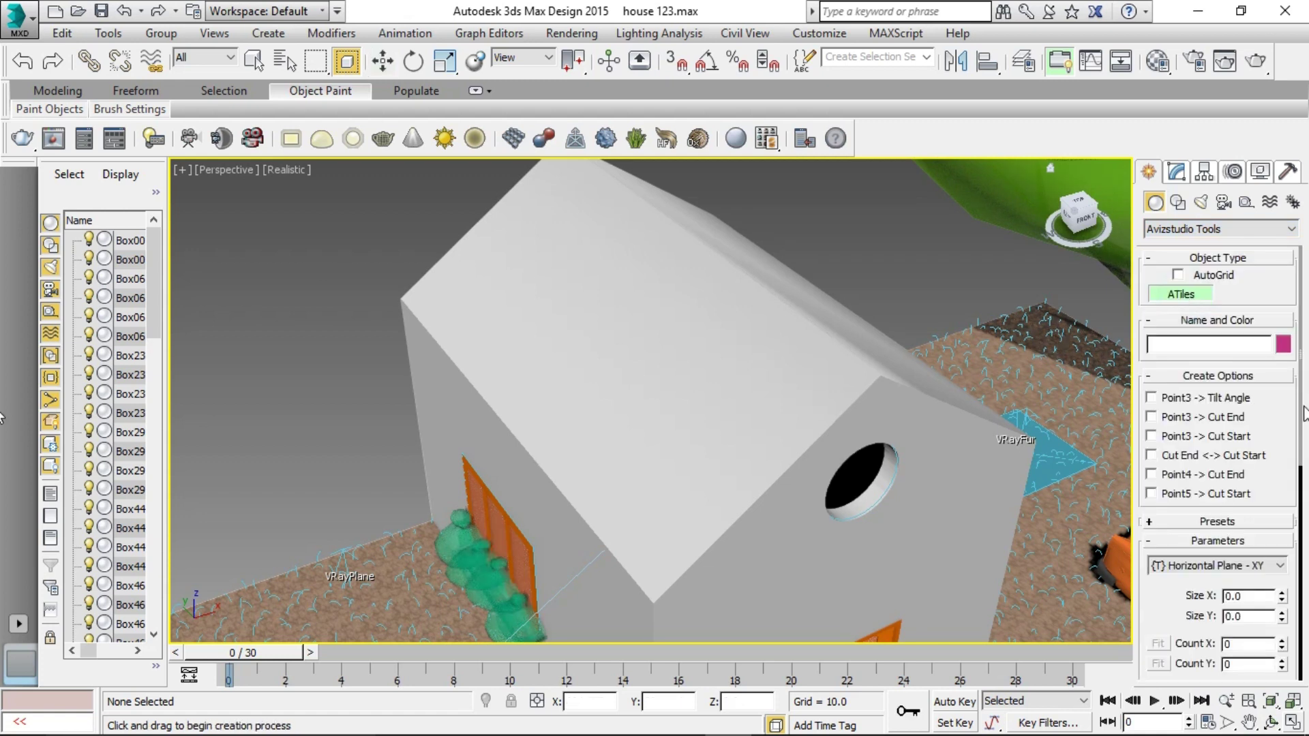
{"action": "left_click", "coordinate": [1152, 398]}
{"action": "left_click", "coordinate": [1154, 436]}
{"action": "left_click", "coordinate": [1152, 494]}
{"action": "left_click_drag", "start_coordinate": [1303, 444], "coordinate": [1301, 522]}
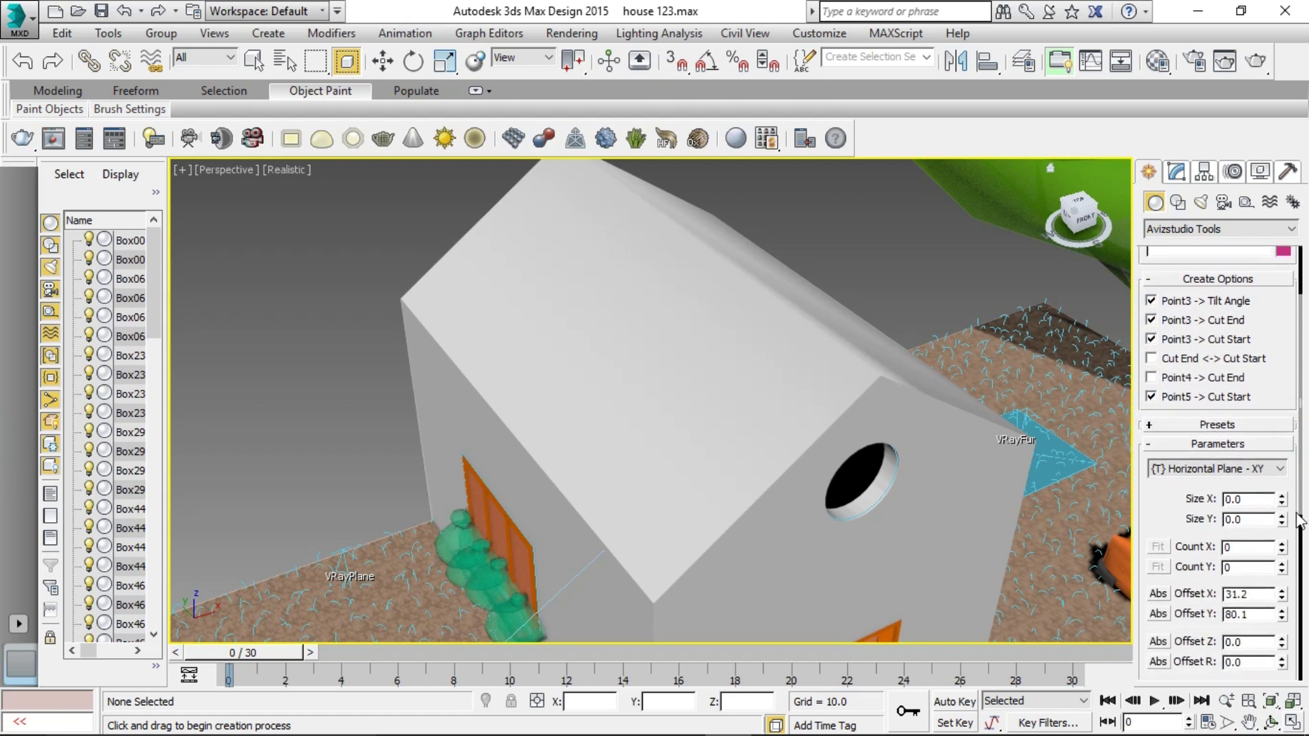
- Check the grid and snap settings and turn on the Snaps Toggle
{"action": "right_click", "coordinate": [672, 67]}
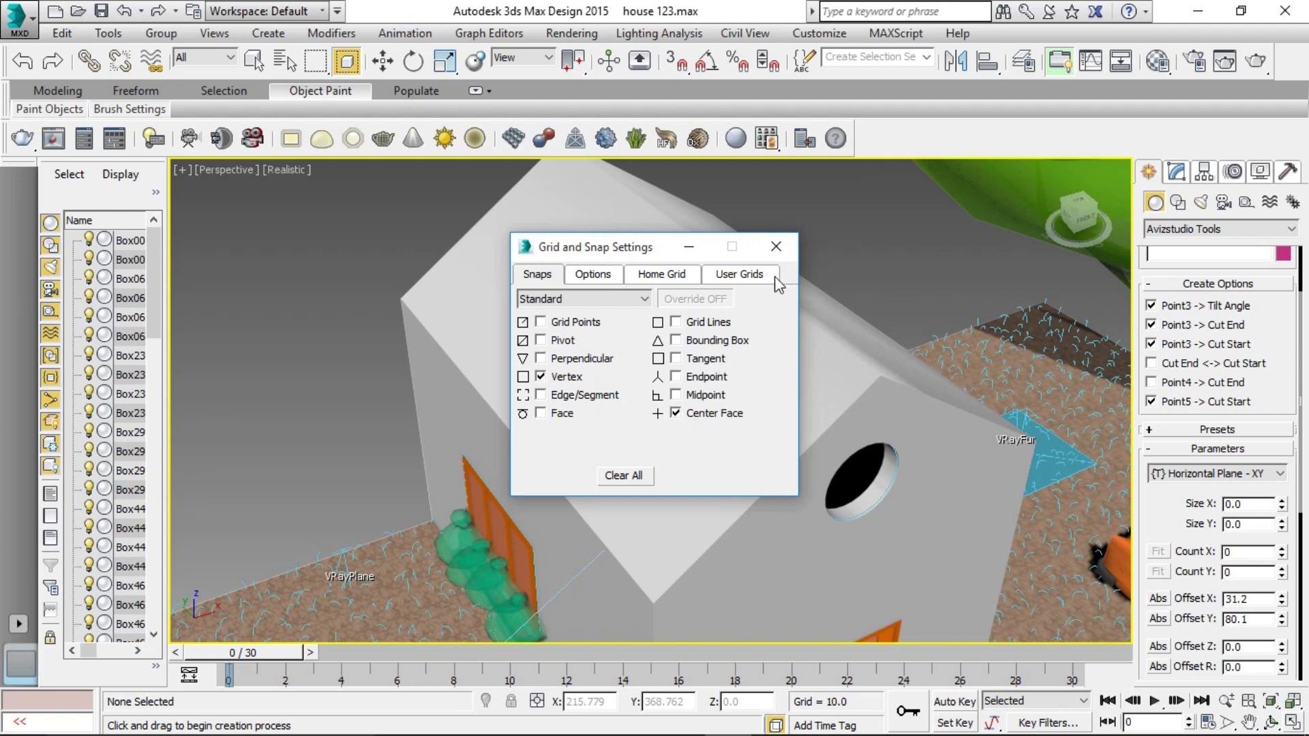
{"action": "left_click", "coordinate": [776, 246]}
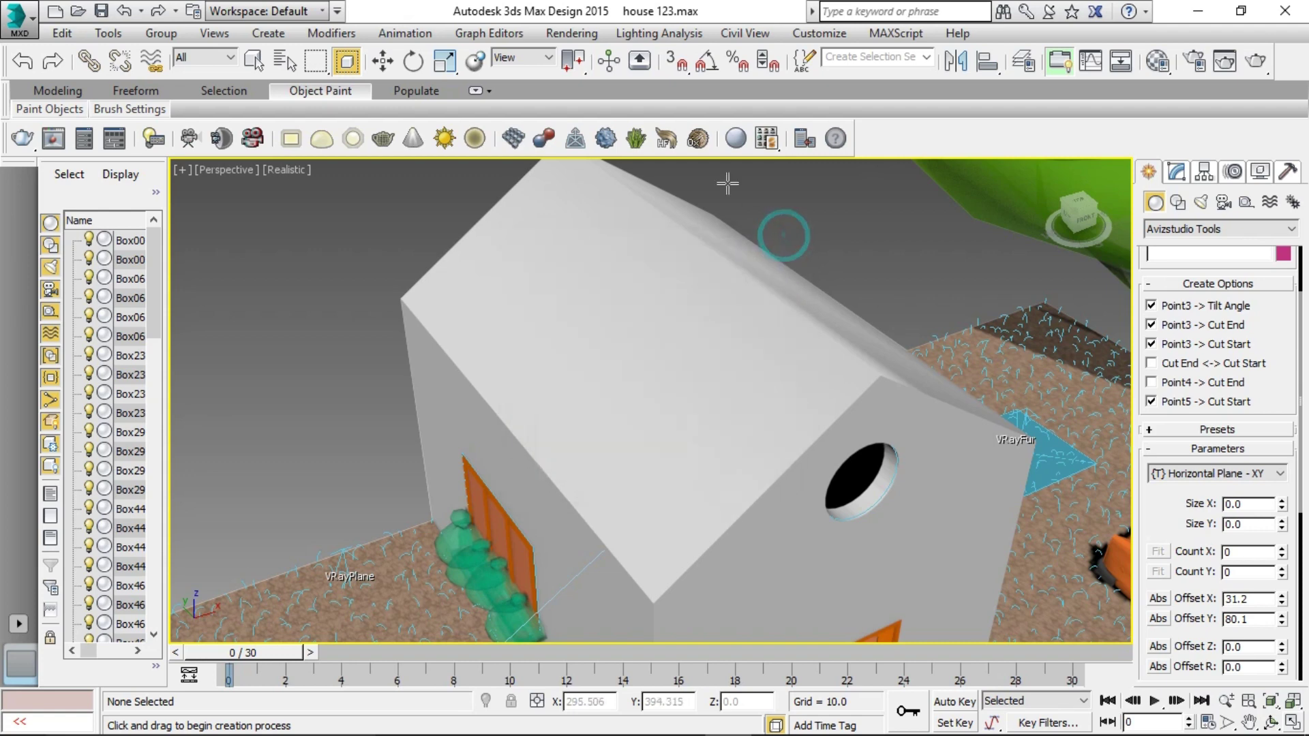
{"action": "left_click", "coordinate": [678, 63]}
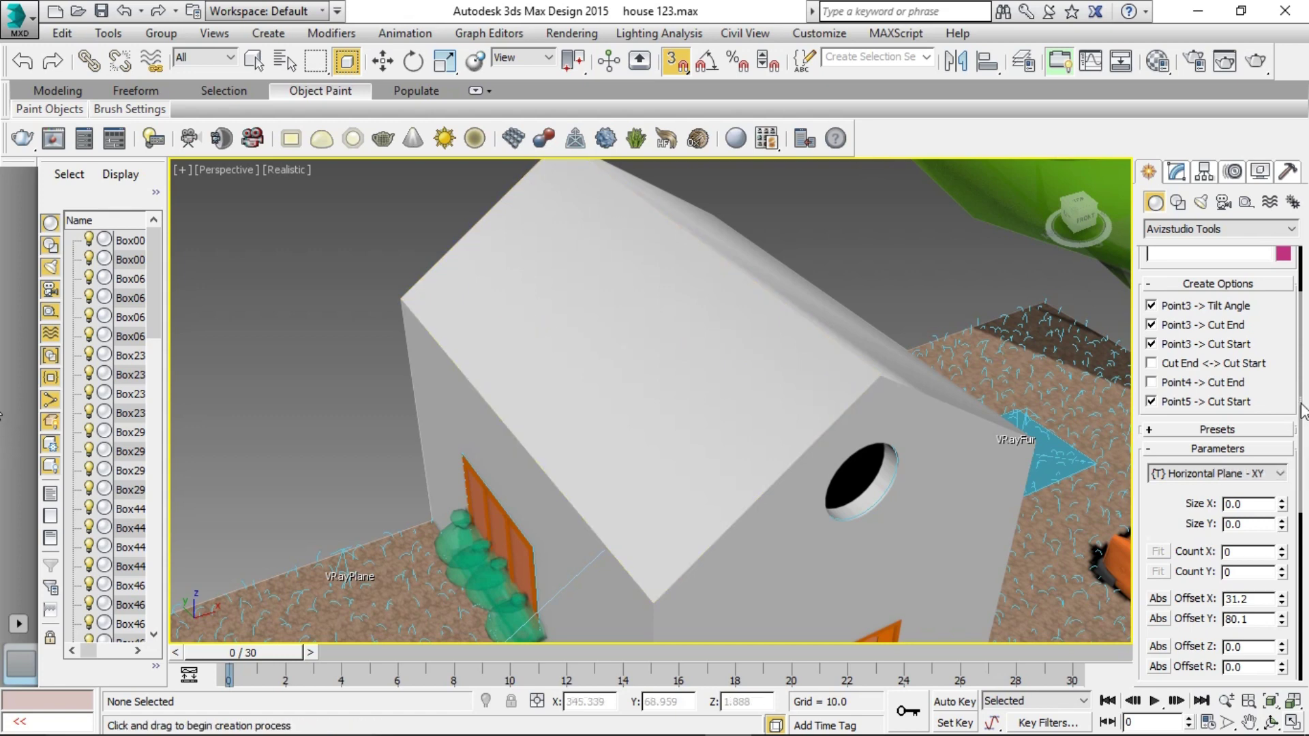
- Choose RoofTiles-3 Main as the ATiles main tile style
{"action": "left_click_drag", "start_coordinate": [1301, 467], "coordinate": [1303, 606]}
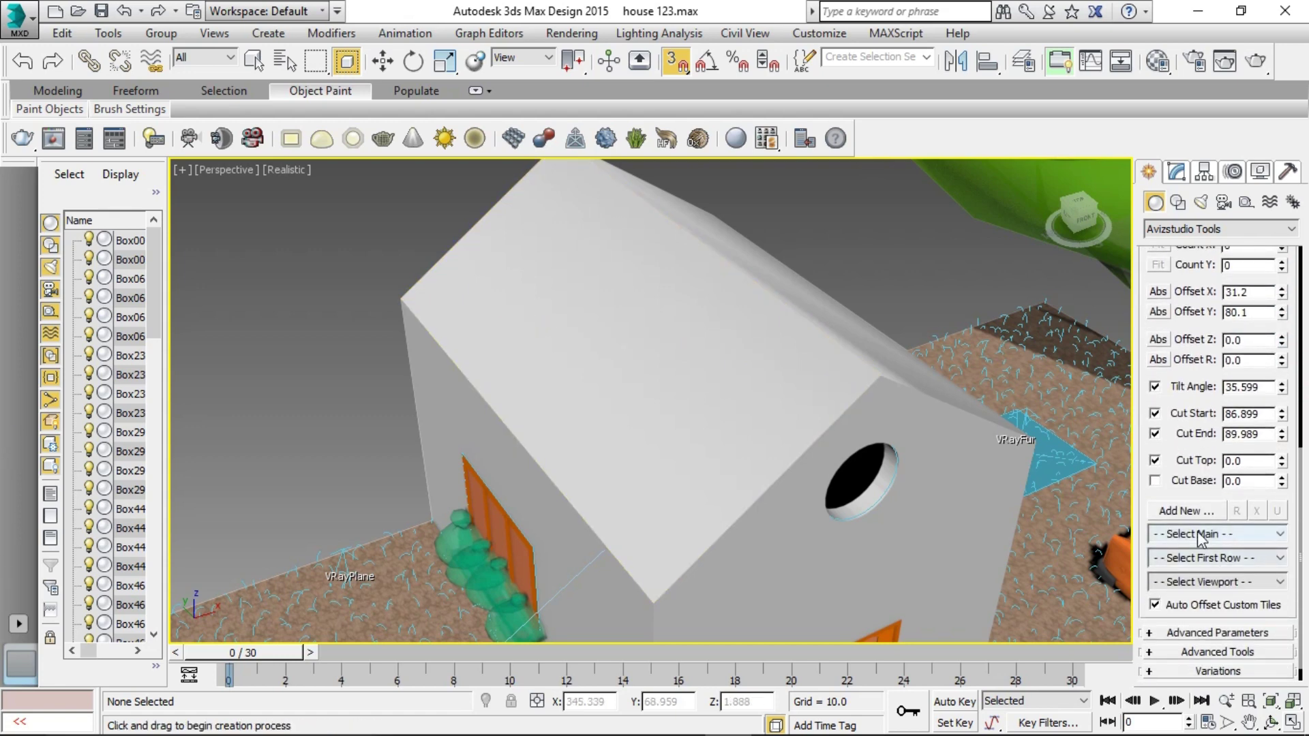
{"action": "left_click", "coordinate": [1280, 537]}
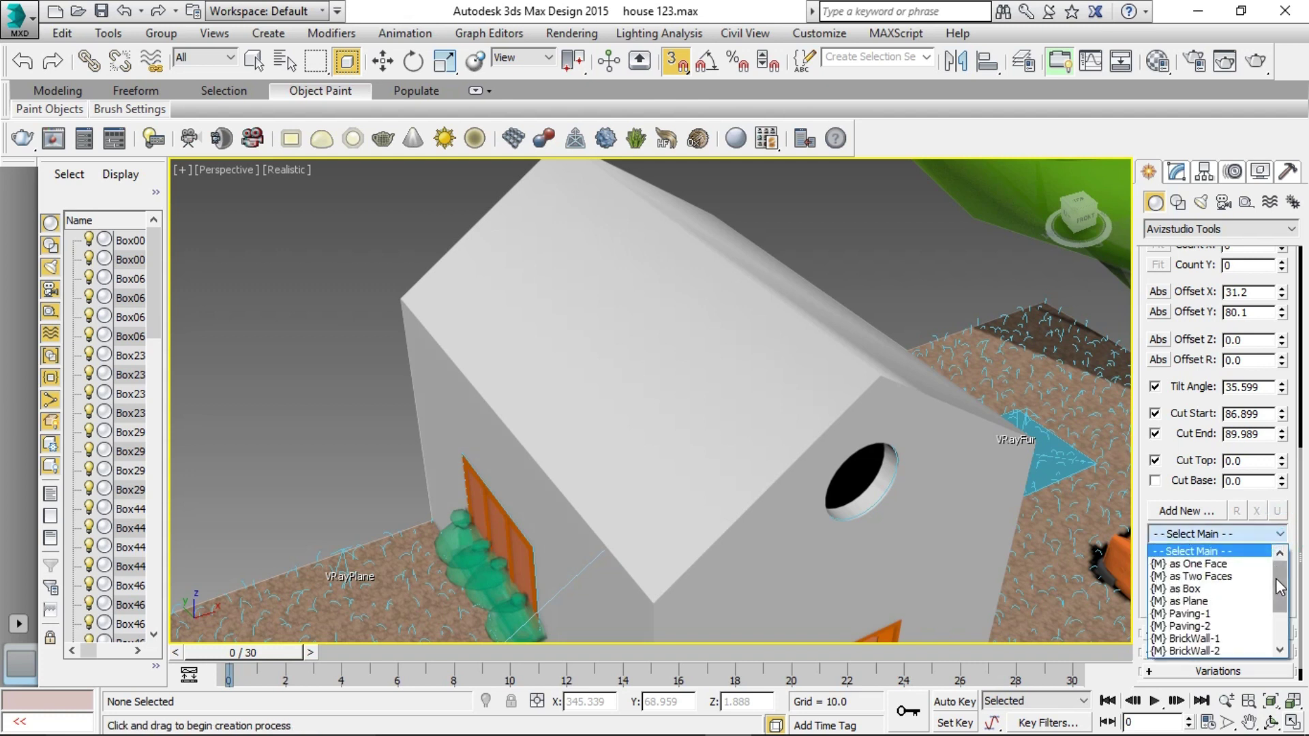
{"action": "left_click_drag", "start_coordinate": [1276, 578], "coordinate": [1273, 609]}
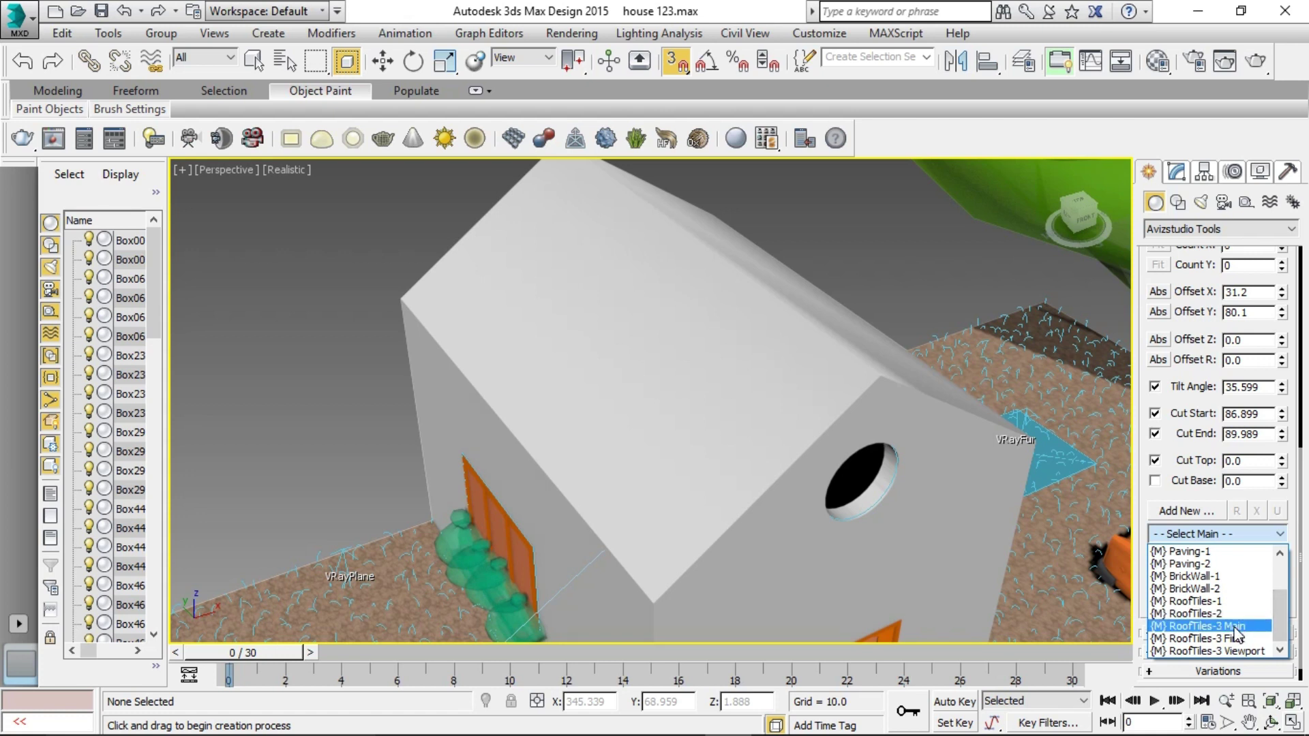
{"action": "left_click", "coordinate": [1236, 626]}
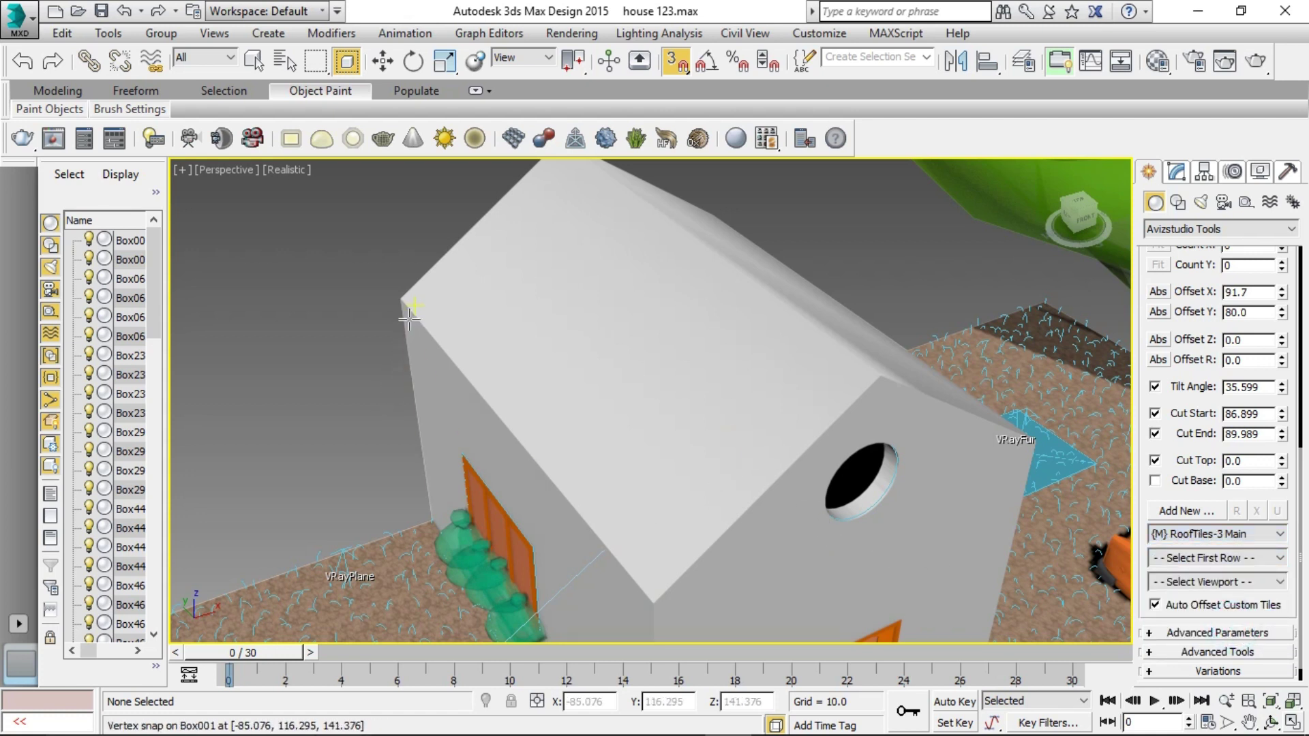
{"action": "scroll", "coordinate": [409, 319], "scroll_direction": "down", "scroll_amount": 5}
{"action": "scroll", "coordinate": [434, 373], "scroll_direction": "up", "scroll_amount": 3}
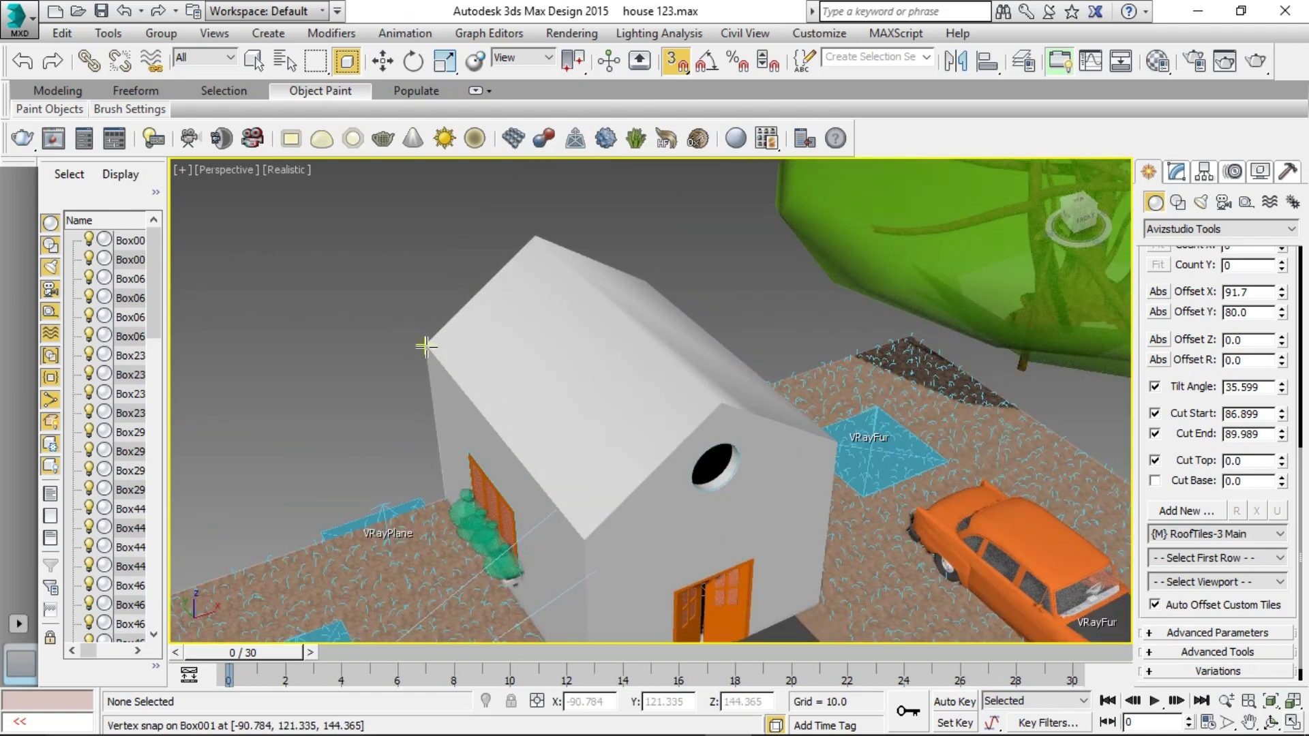
- Lay a 241.232 × 90.698 tile field from the roof's top corner to the eave and across the slope
{"action": "left_click", "coordinate": [425, 345]}
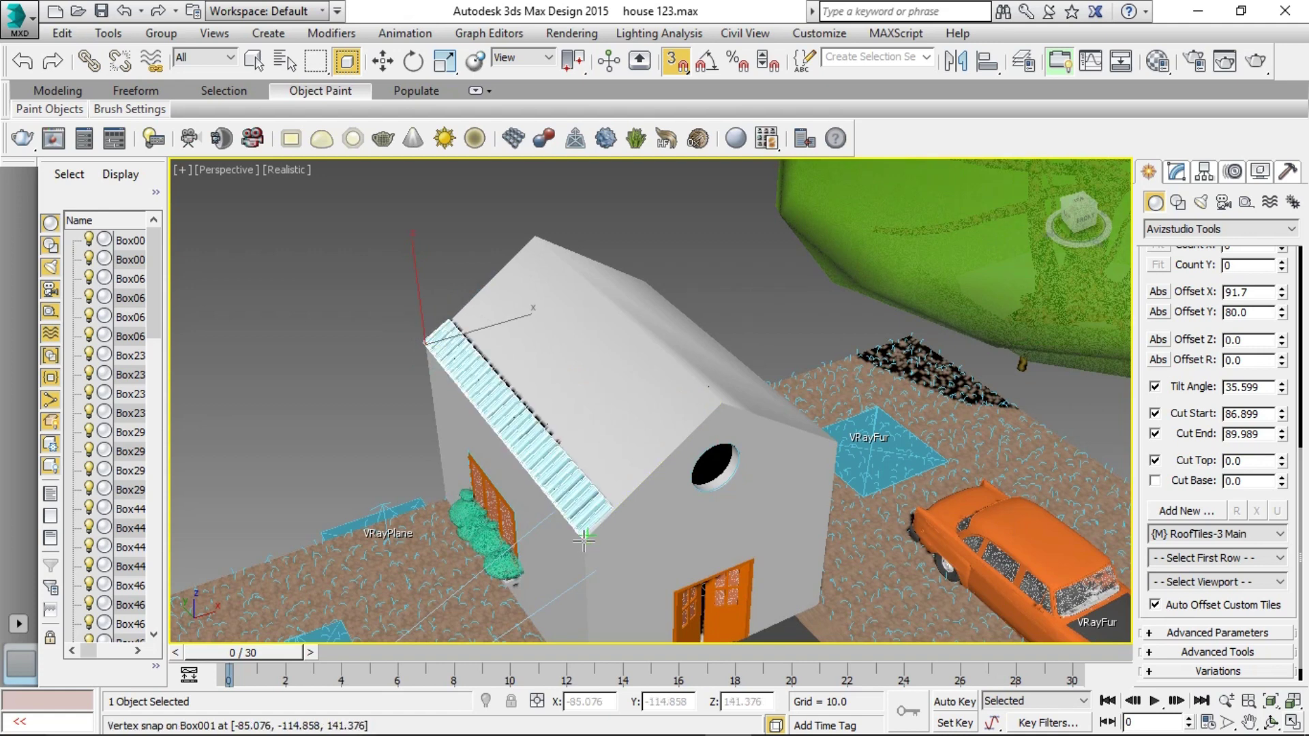
{"action": "left_click", "coordinate": [585, 536]}
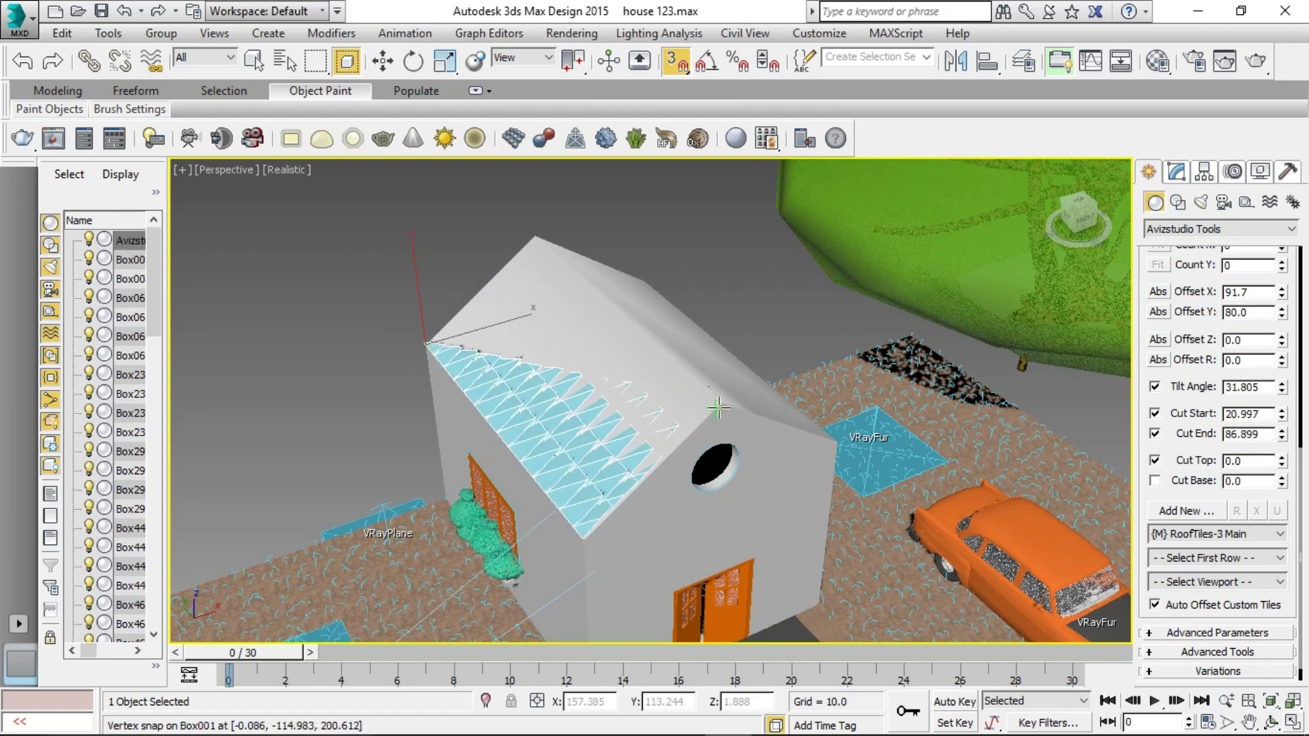
{"action": "scroll", "coordinate": [724, 404], "scroll_direction": "up", "scroll_amount": 5}
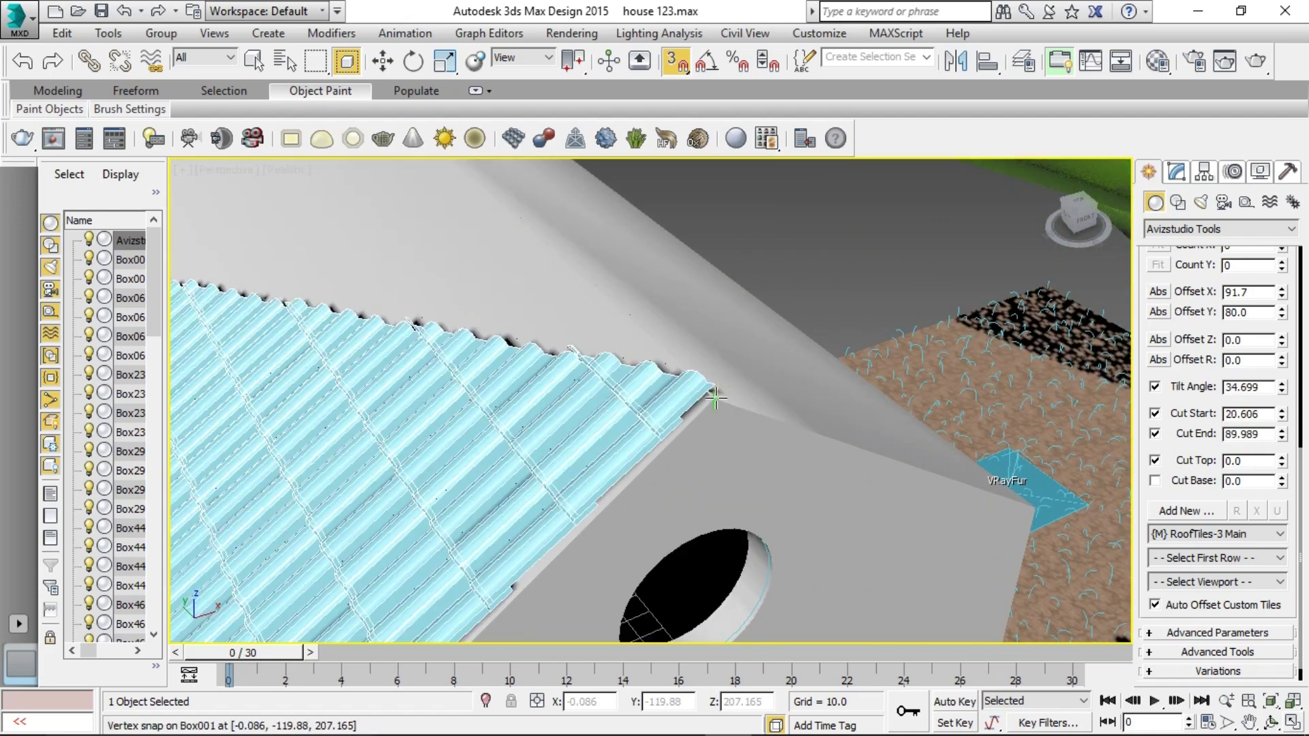
{"action": "left_click", "coordinate": [716, 397]}
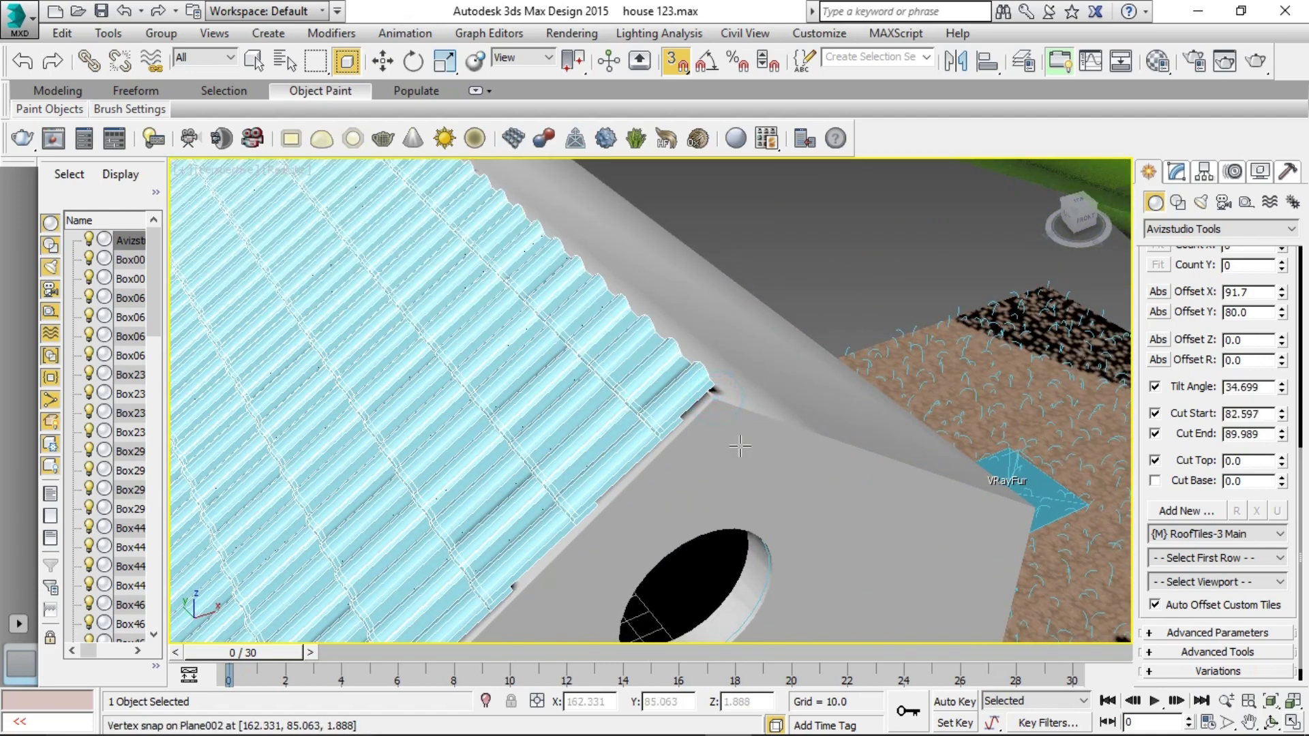
{"action": "scroll", "coordinate": [740, 446], "scroll_direction": "down", "scroll_amount": 10}
{"action": "scroll", "coordinate": [467, 285], "scroll_direction": "up", "scroll_amount": 10}
{"action": "scroll", "coordinate": [467, 285], "scroll_direction": "up", "scroll_amount": 3}
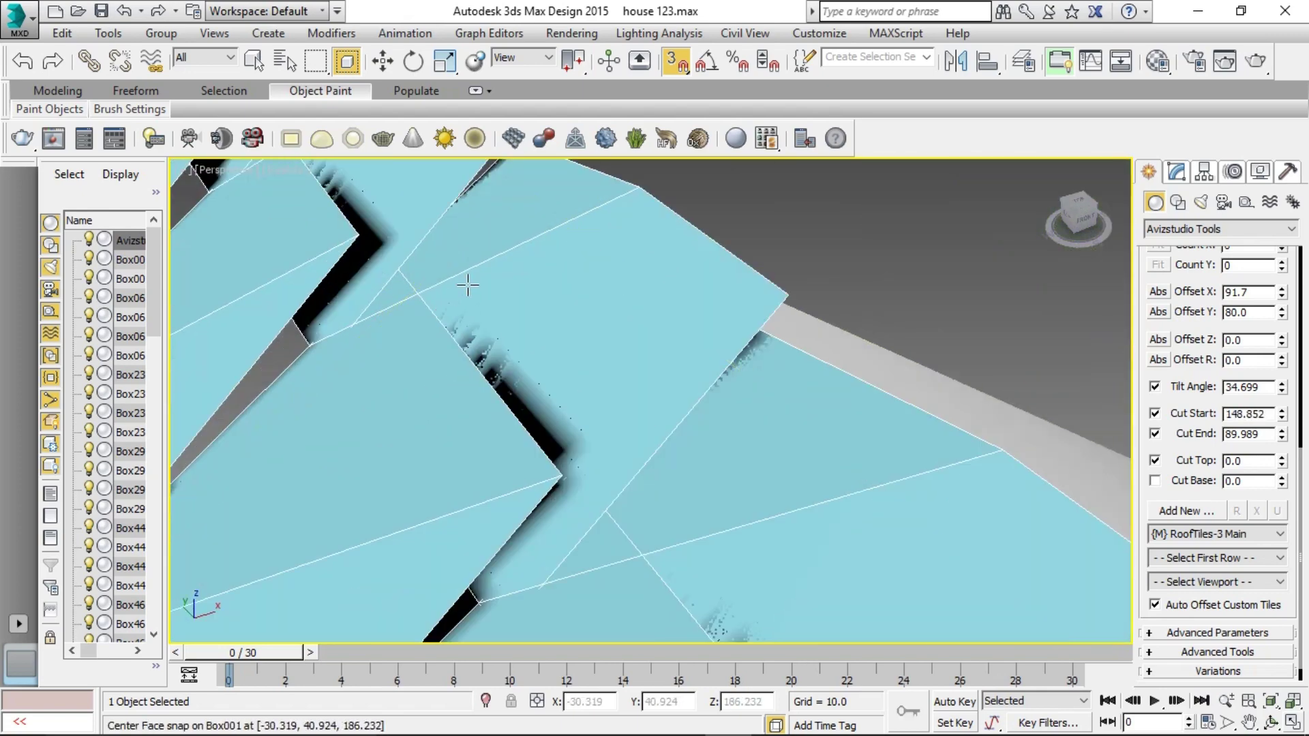
{"action": "scroll", "coordinate": [468, 285], "scroll_direction": "down", "scroll_amount": 5}
{"action": "scroll", "coordinate": [582, 296], "scroll_direction": "down", "scroll_amount": 3}
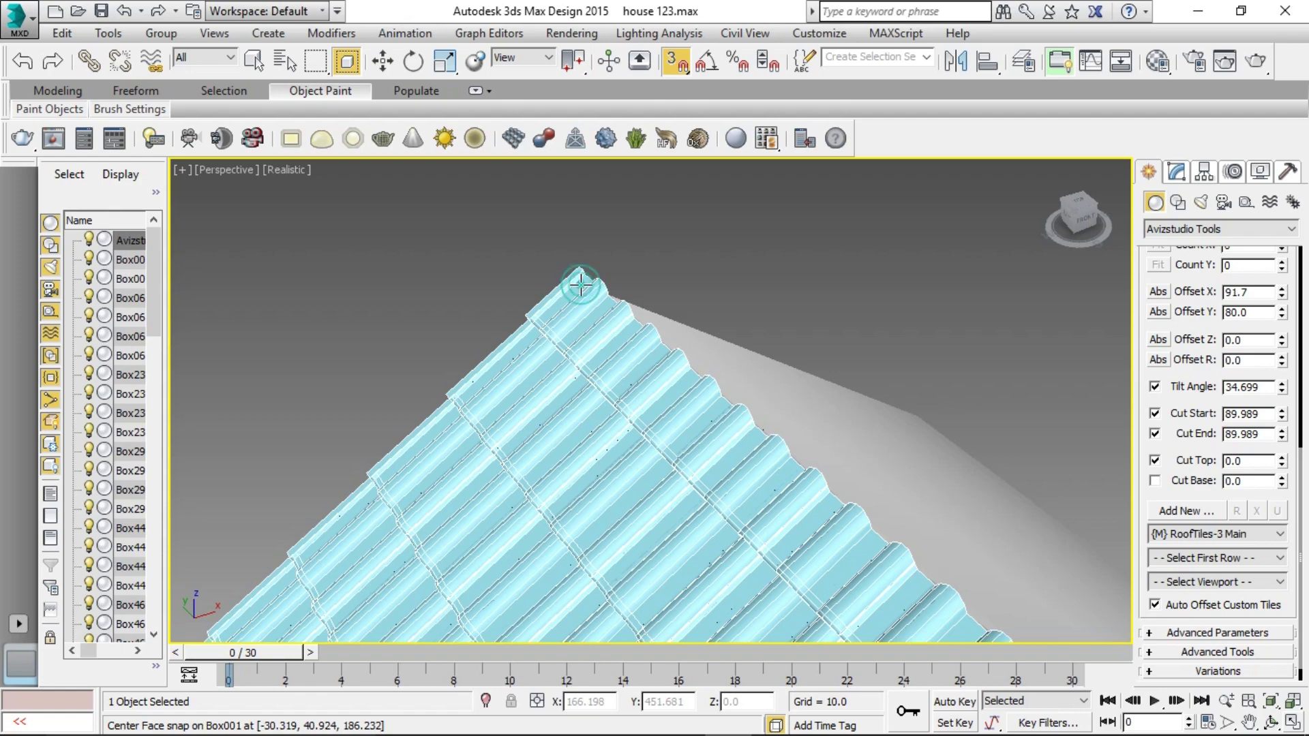
{"action": "scroll", "coordinate": [666, 443], "scroll_direction": "down", "scroll_amount": 4}
{"action": "scroll", "coordinate": [666, 444], "scroll_direction": "up", "scroll_amount": 2}
{"action": "scroll", "coordinate": [827, 473], "scroll_direction": "down", "scroll_amount": 3}
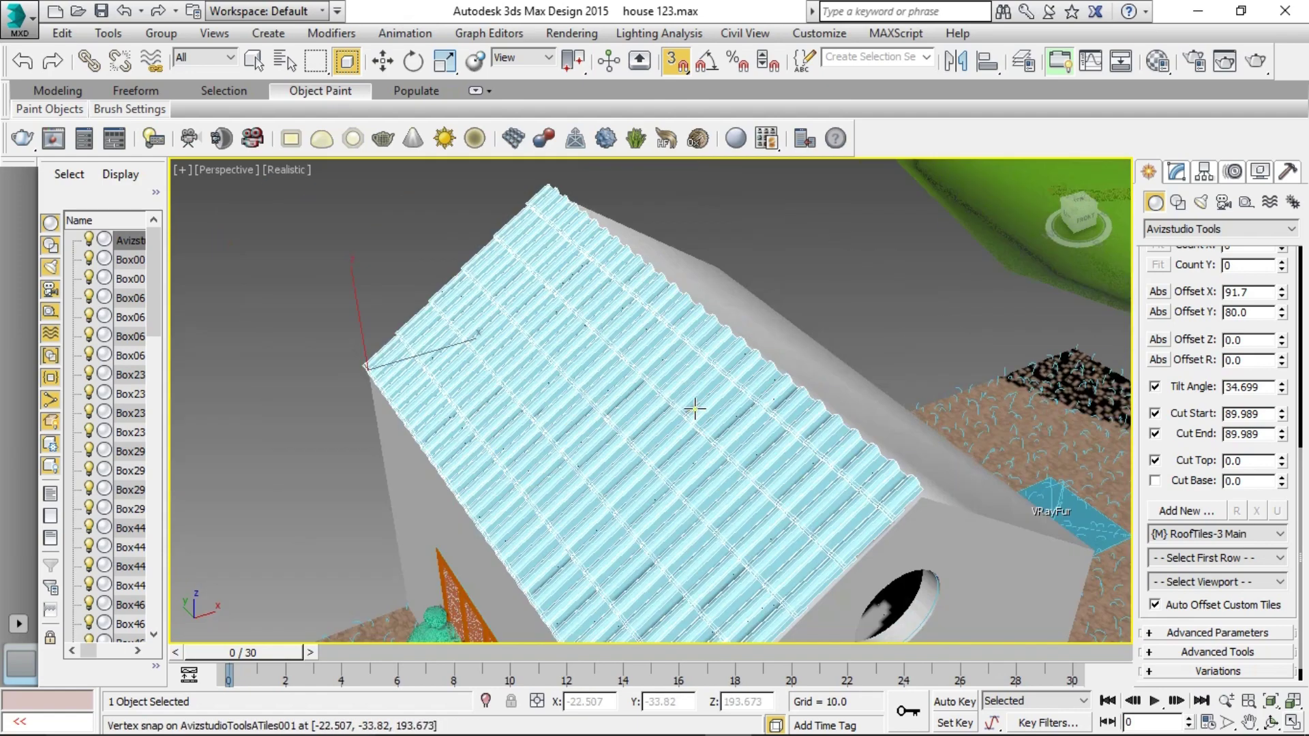
{"action": "scroll", "coordinate": [852, 468], "scroll_direction": "down", "scroll_amount": 2}
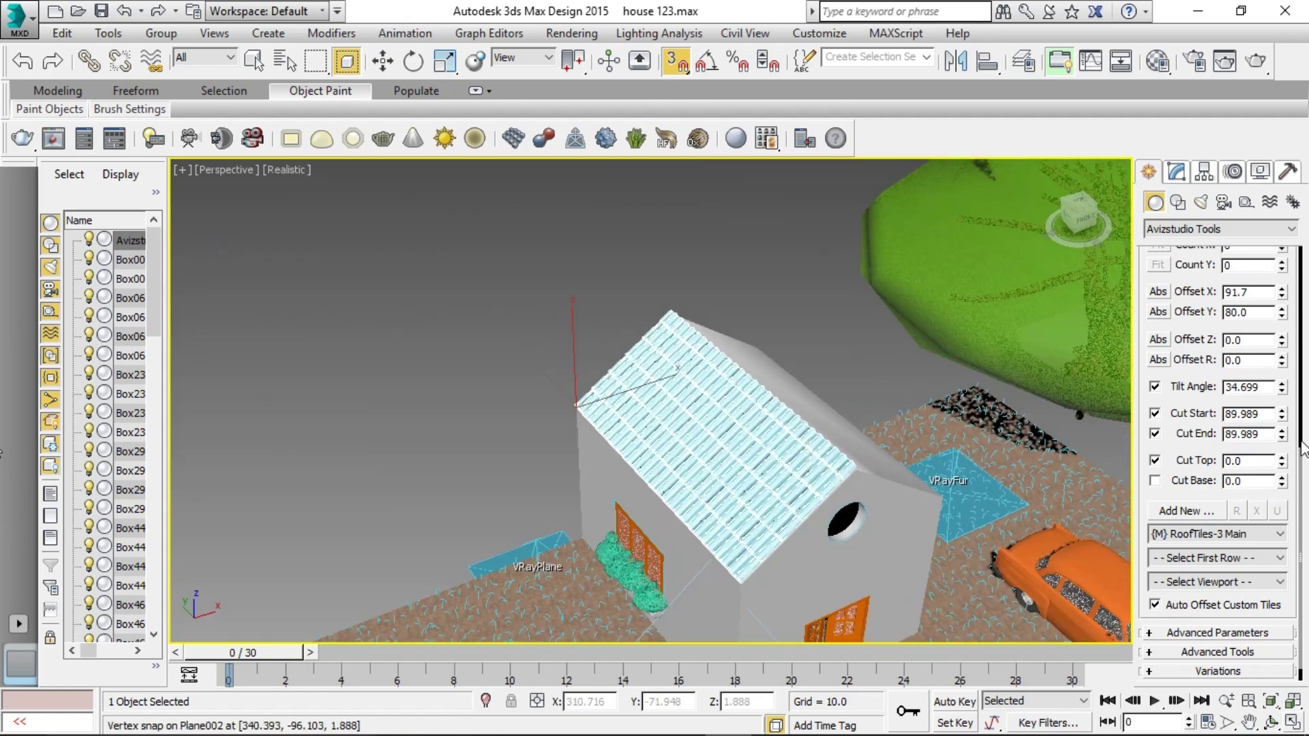
{"action": "scroll", "coordinate": [1193, 423], "scroll_direction": "up", "scroll_amount": 5}
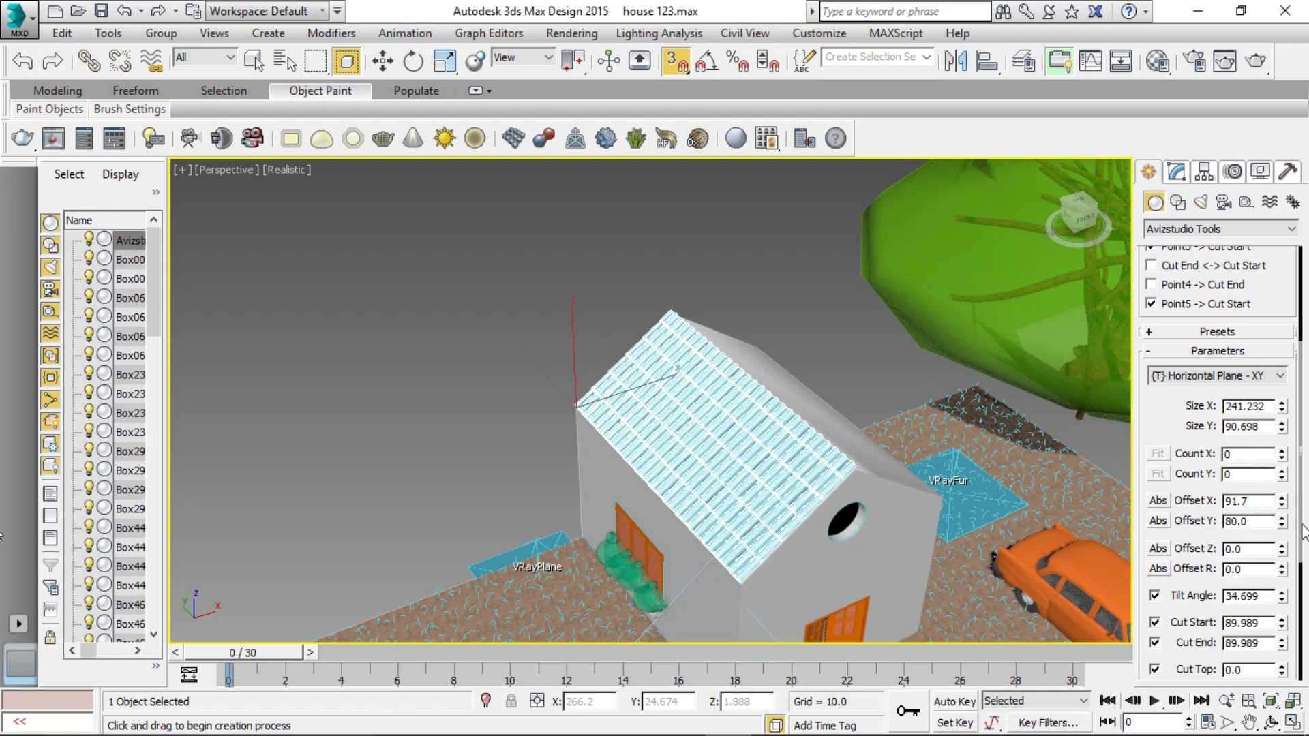
{"action": "left_click_drag", "start_coordinate": [1303, 532], "coordinate": [1304, 613]}
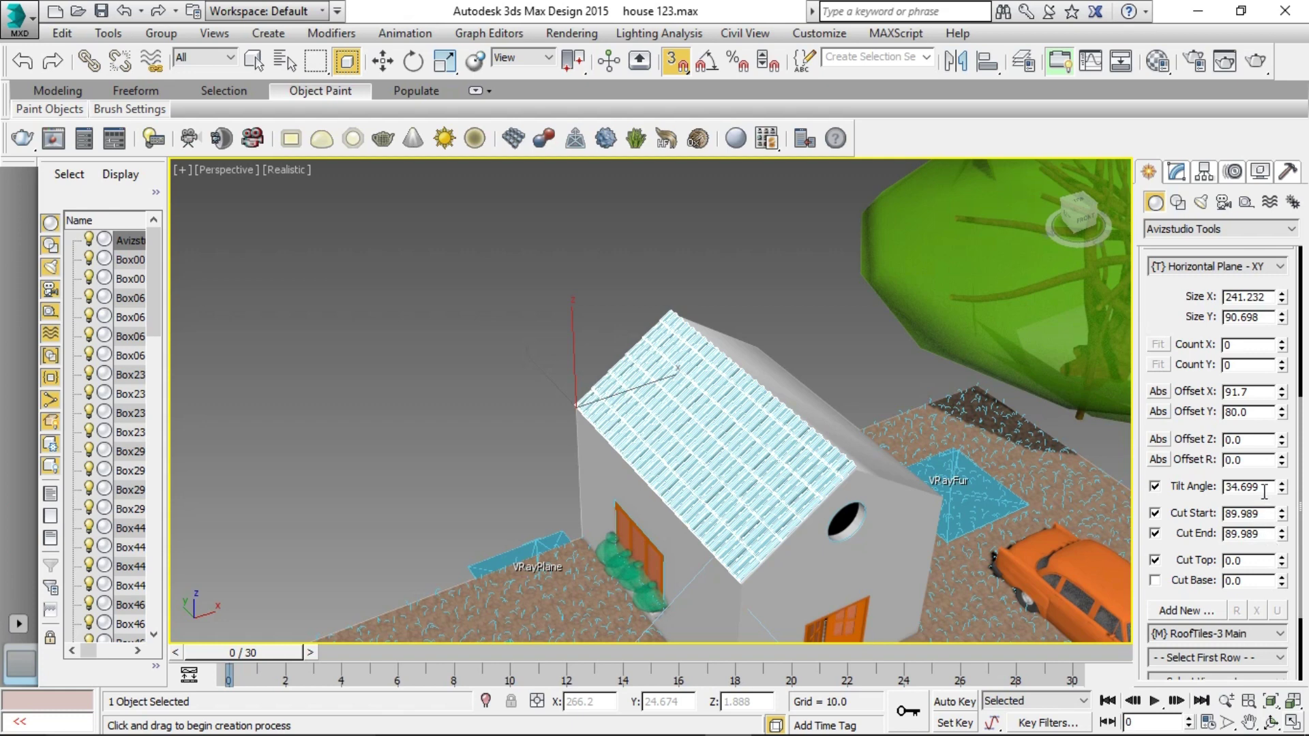
{"action": "scroll", "coordinate": [1248, 518], "scroll_direction": "up", "scroll_amount": 2}
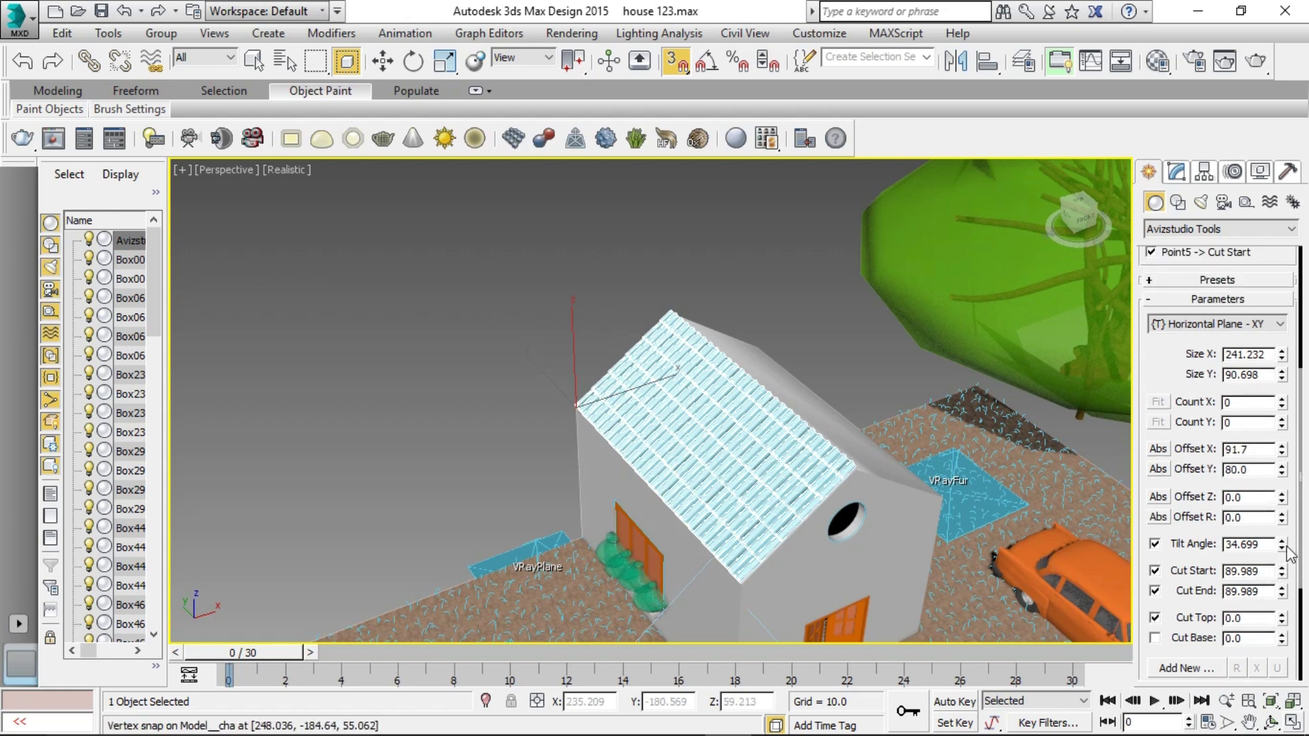
{"action": "left_click_drag", "start_coordinate": [1285, 549], "coordinate": [1258, 337]}
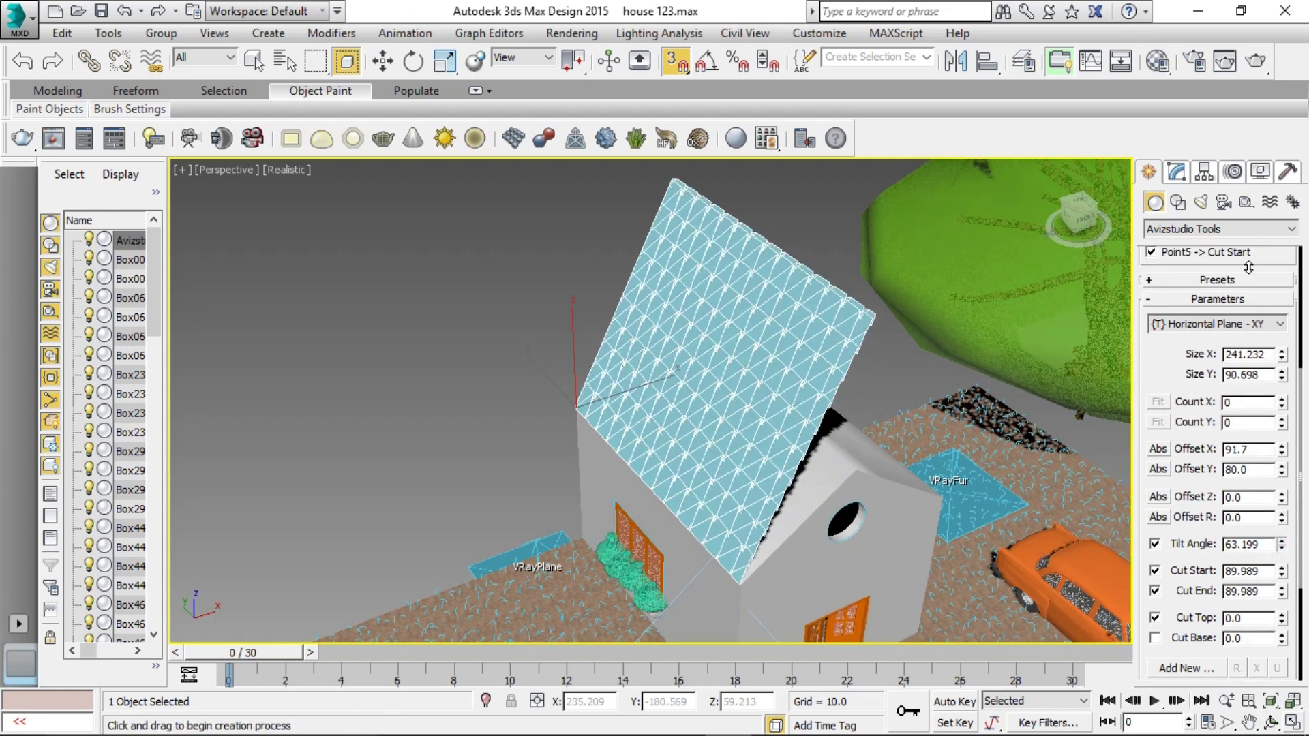
{"action": "mouse_move", "coordinate": [1241, 402]}
{"action": "left_mouse_down"}
{"action": "mouse_move", "coordinate": [1256, 501]}
{"action": "mouse_move", "coordinate": [1275, 350]}
{"action": "mouse_move", "coordinate": [1284, 505]}
{"action": "mouse_move", "coordinate": [1296, 358]}
{"action": "left_mouse_up"}
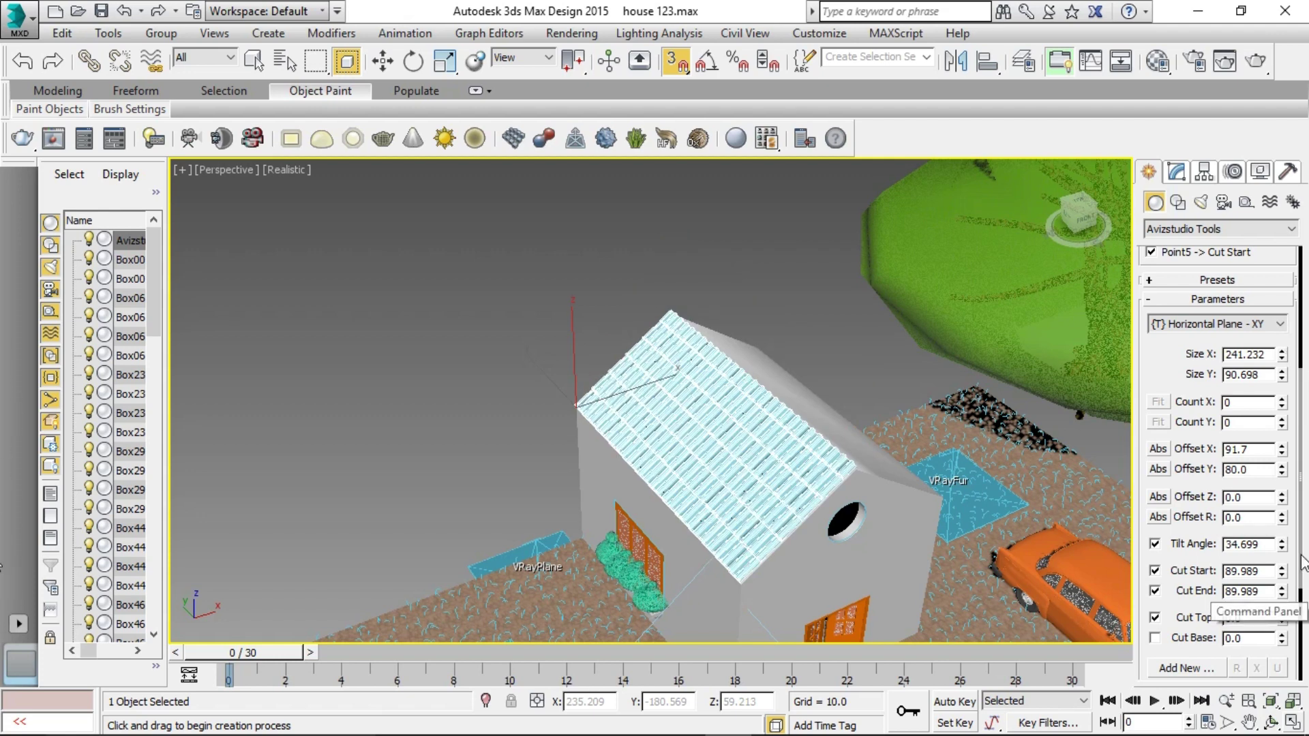
{"action": "scroll", "coordinate": [1302, 617], "scroll_direction": "down", "scroll_amount": 2}
{"action": "scroll", "coordinate": [1303, 624], "scroll_direction": "down", "scroll_amount": 1}
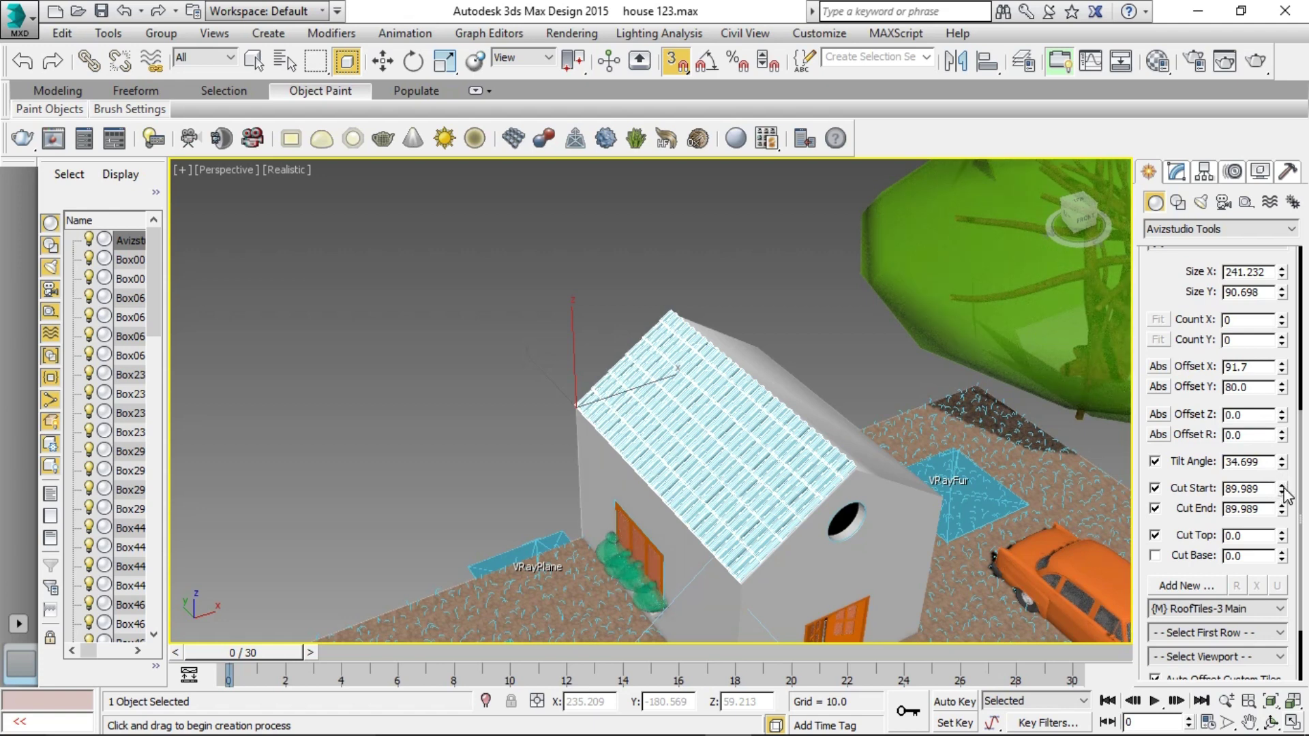
{"action": "mouse_move", "coordinate": [1282, 489]}
{"action": "left_mouse_down"}
{"action": "mouse_move", "coordinate": [1239, 105]}
{"action": "mouse_move", "coordinate": [1261, 467]}
{"action": "mouse_move", "coordinate": [1272, 217]}
{"action": "mouse_move", "coordinate": [1304, 528]}
{"action": "left_mouse_up"}
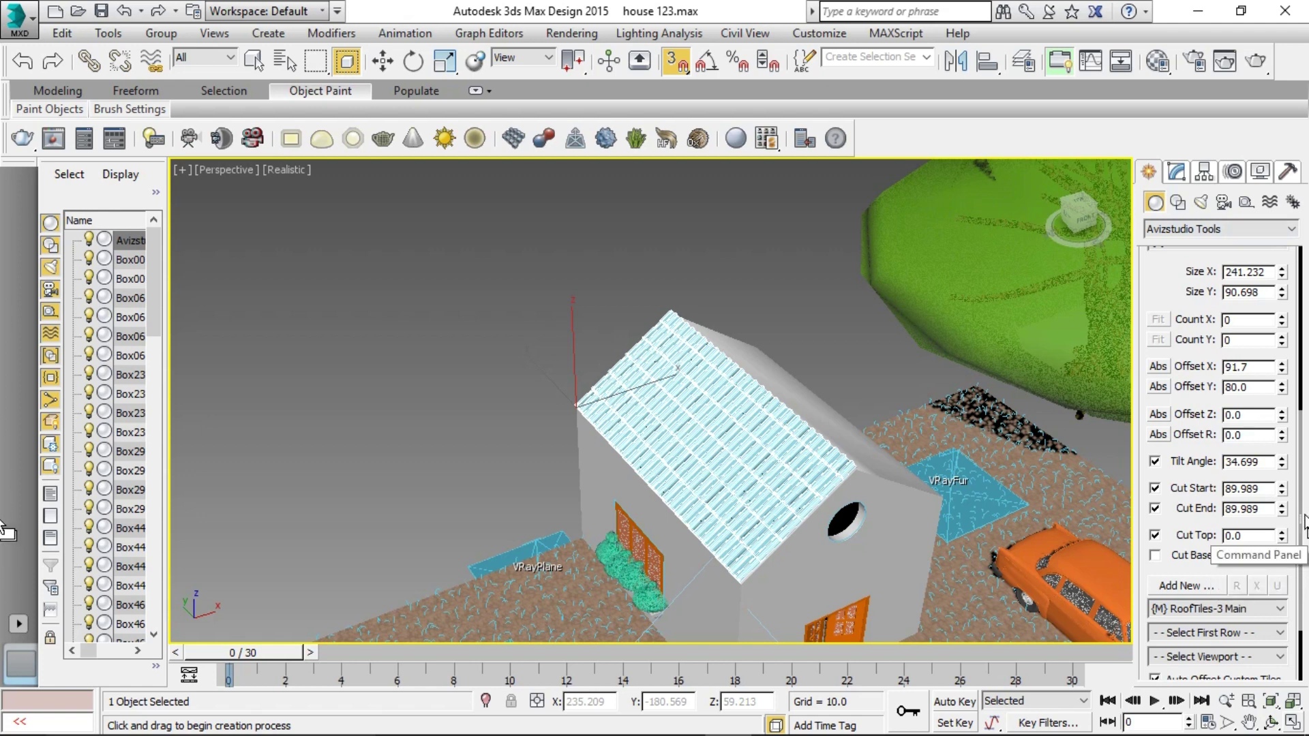
{"action": "left_click_drag", "start_coordinate": [1303, 529], "coordinate": [1304, 614]}
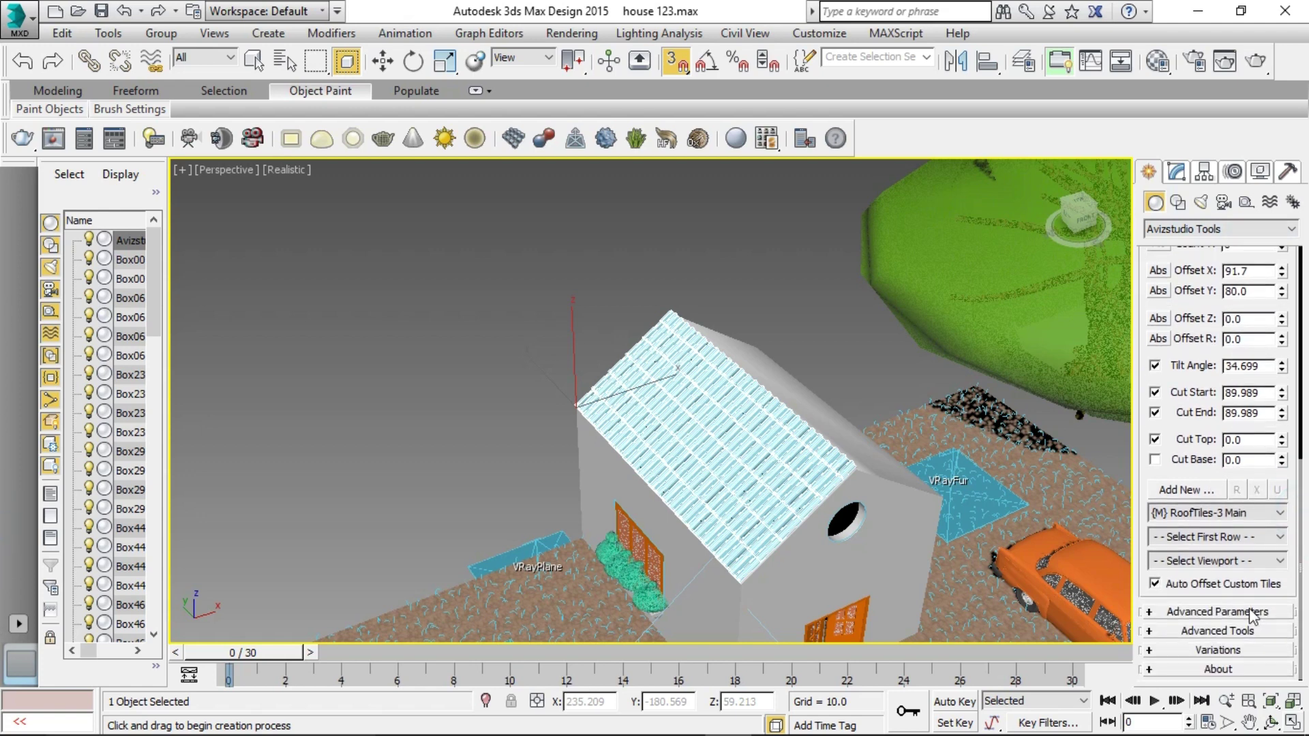
- In Advanced Parameters, try larger Scale Element values of 0.9 and 1.2
{"action": "left_click", "coordinate": [1249, 613]}
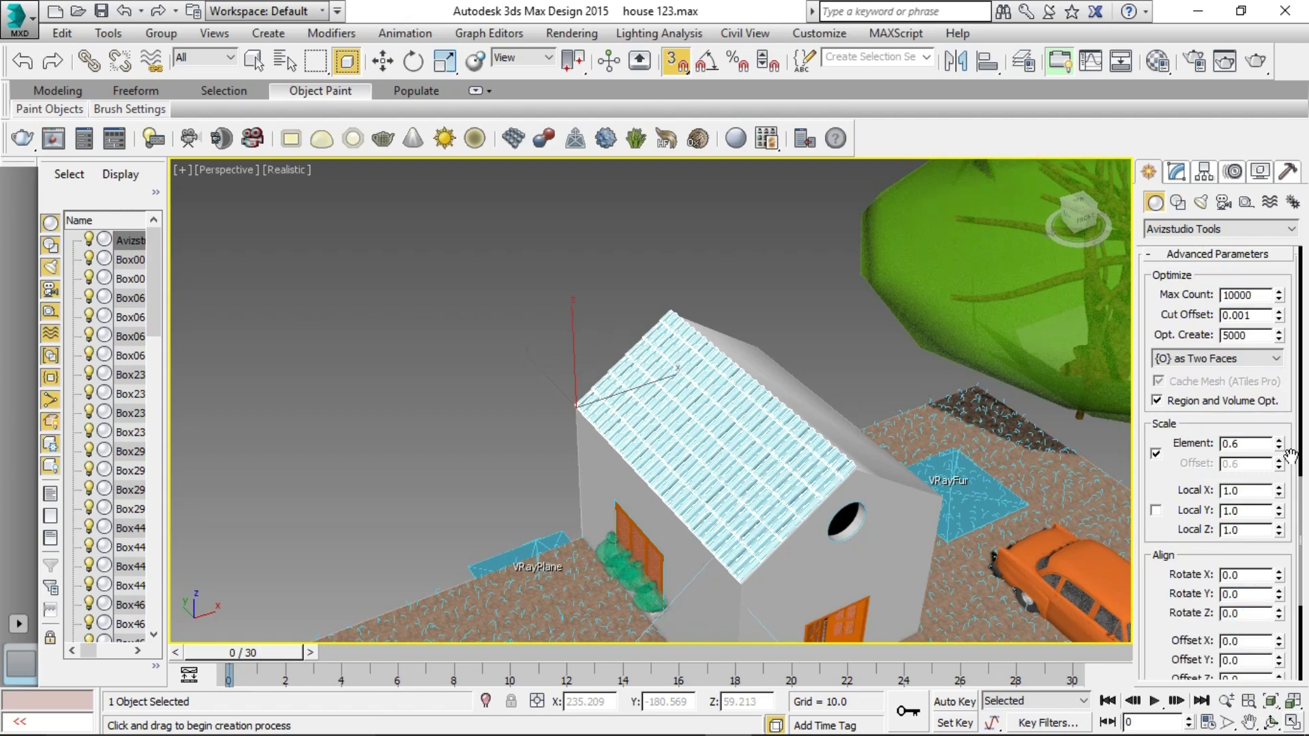
{"action": "scroll", "coordinate": [810, 511], "scroll_direction": "up", "scroll_amount": 5}
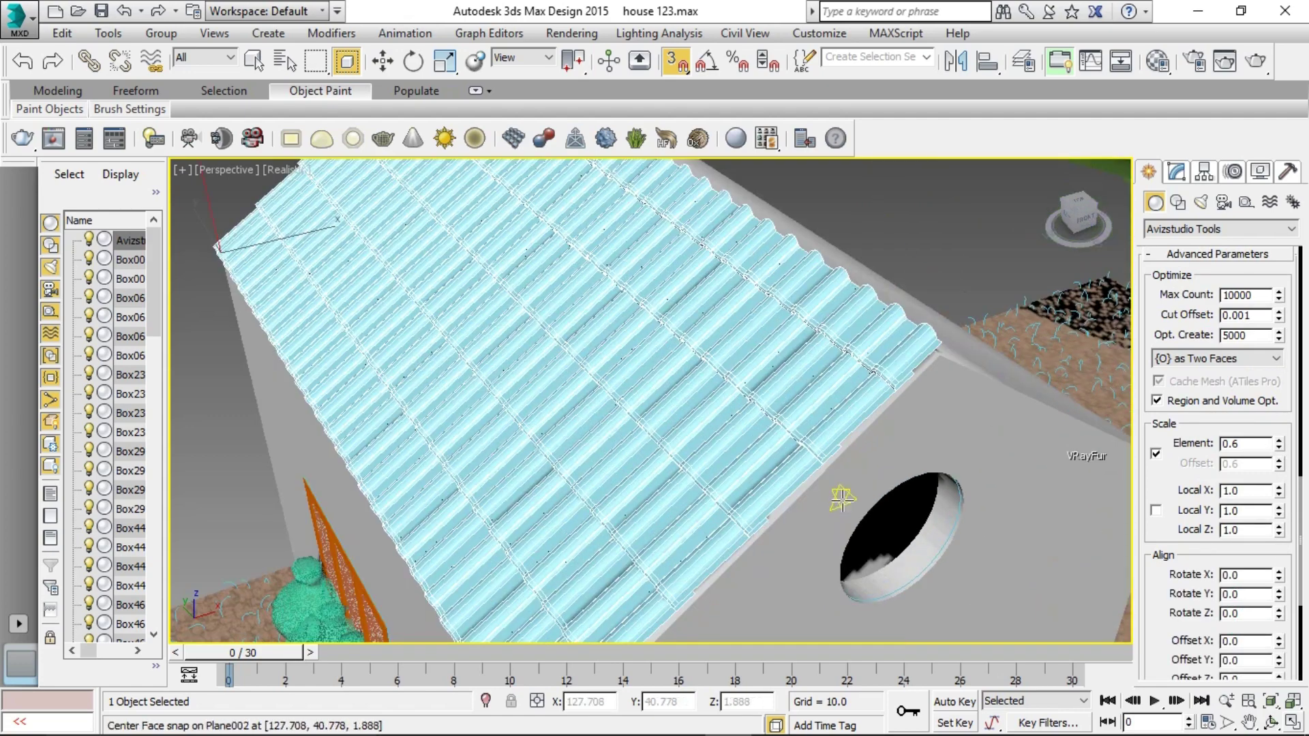
{"action": "left_click", "coordinate": [1279, 441]}
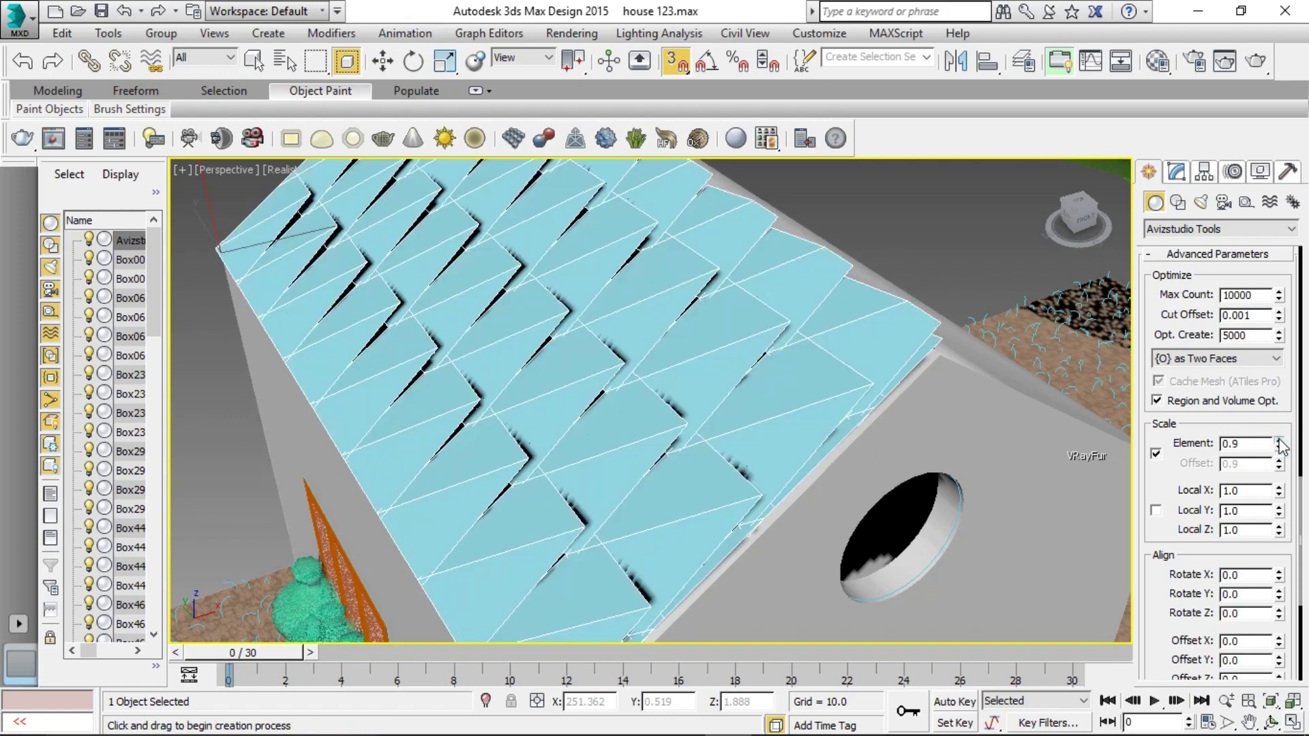
{"action": "left_click", "coordinate": [1279, 441]}
{"action": "left_click", "coordinate": [1279, 441]}
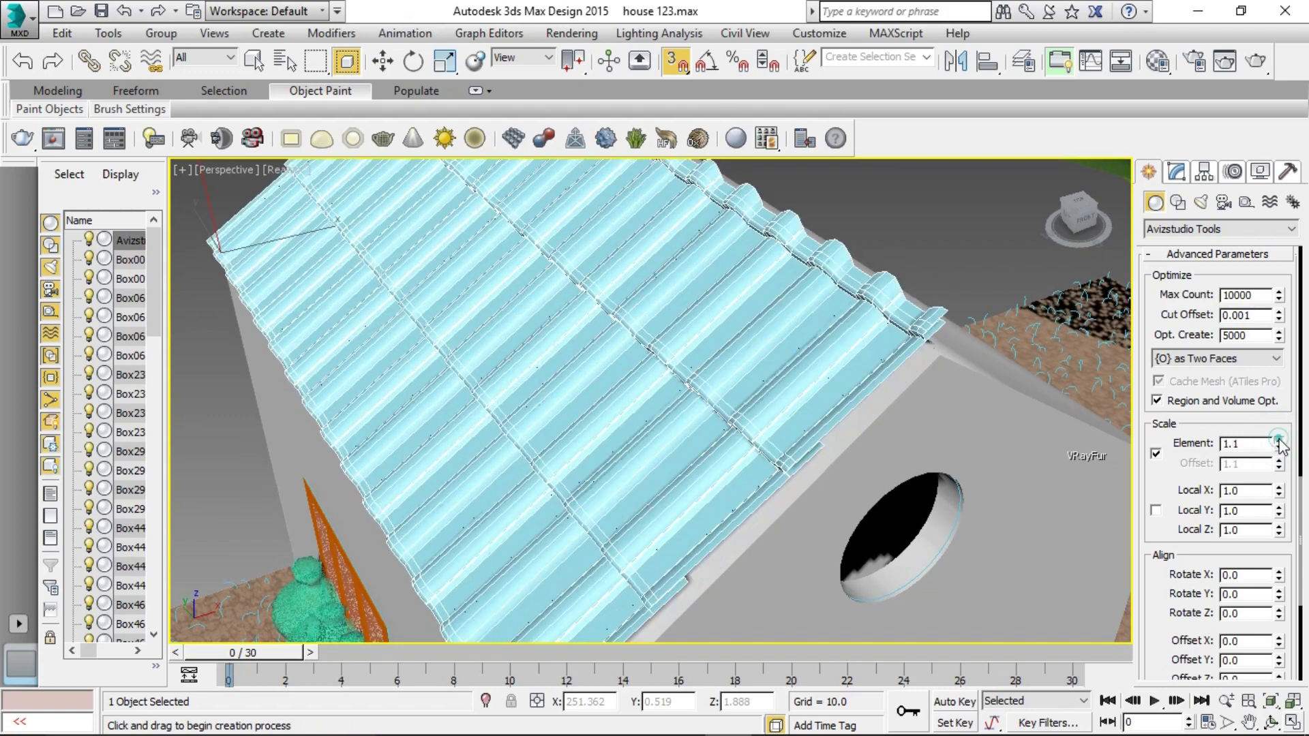
{"action": "left_click", "coordinate": [1279, 441]}
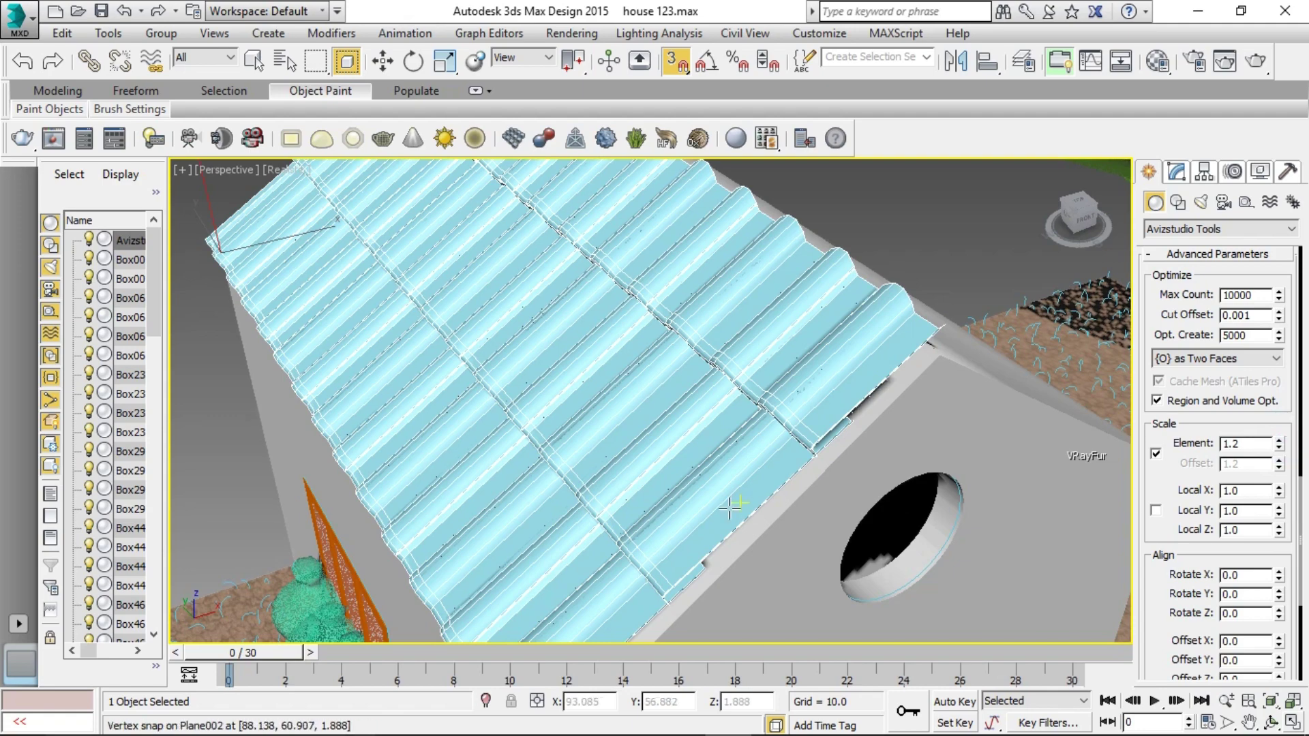
{"action": "scroll", "coordinate": [866, 399], "scroll_direction": "down", "scroll_amount": 5}
{"action": "scroll", "coordinate": [757, 491], "scroll_direction": "up", "scroll_amount": 5}
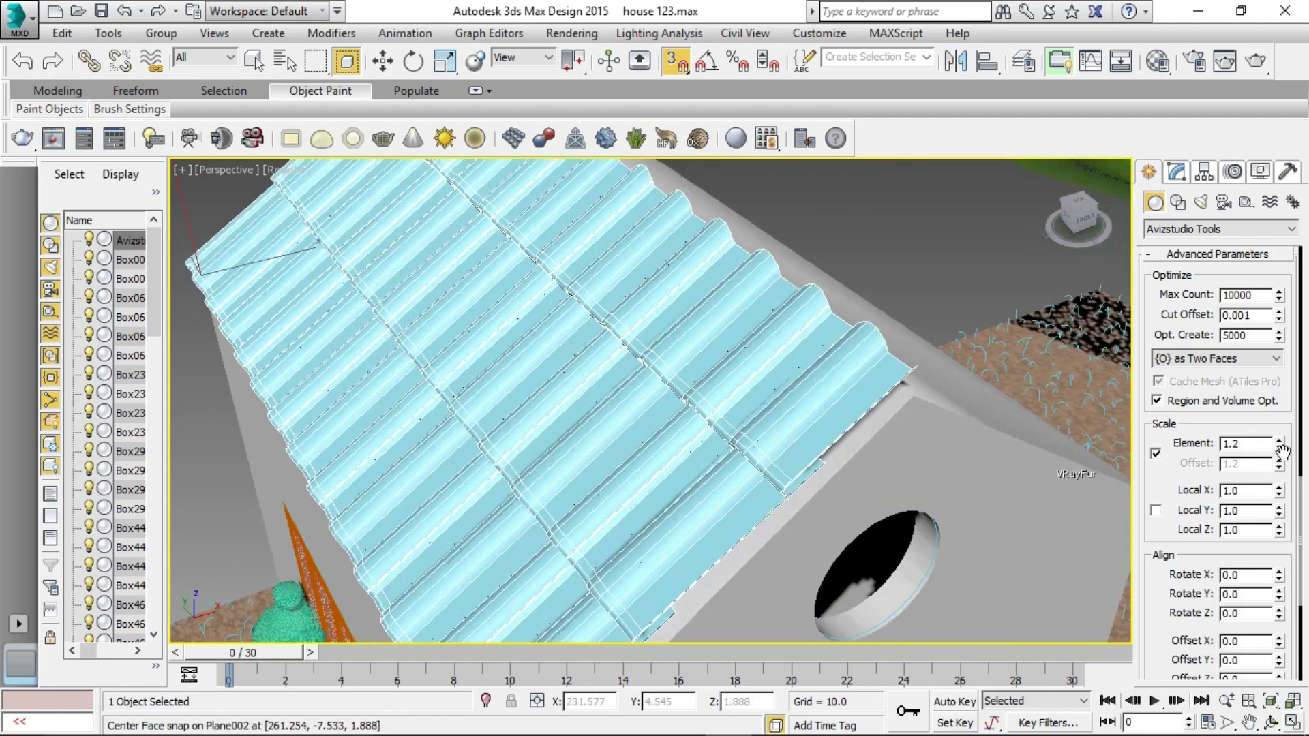
- Set Scale Element to 0.7 for smaller, denser roof tiles
{"action": "left_click", "coordinate": [1280, 449]}
{"action": "left_click", "coordinate": [1279, 449]}
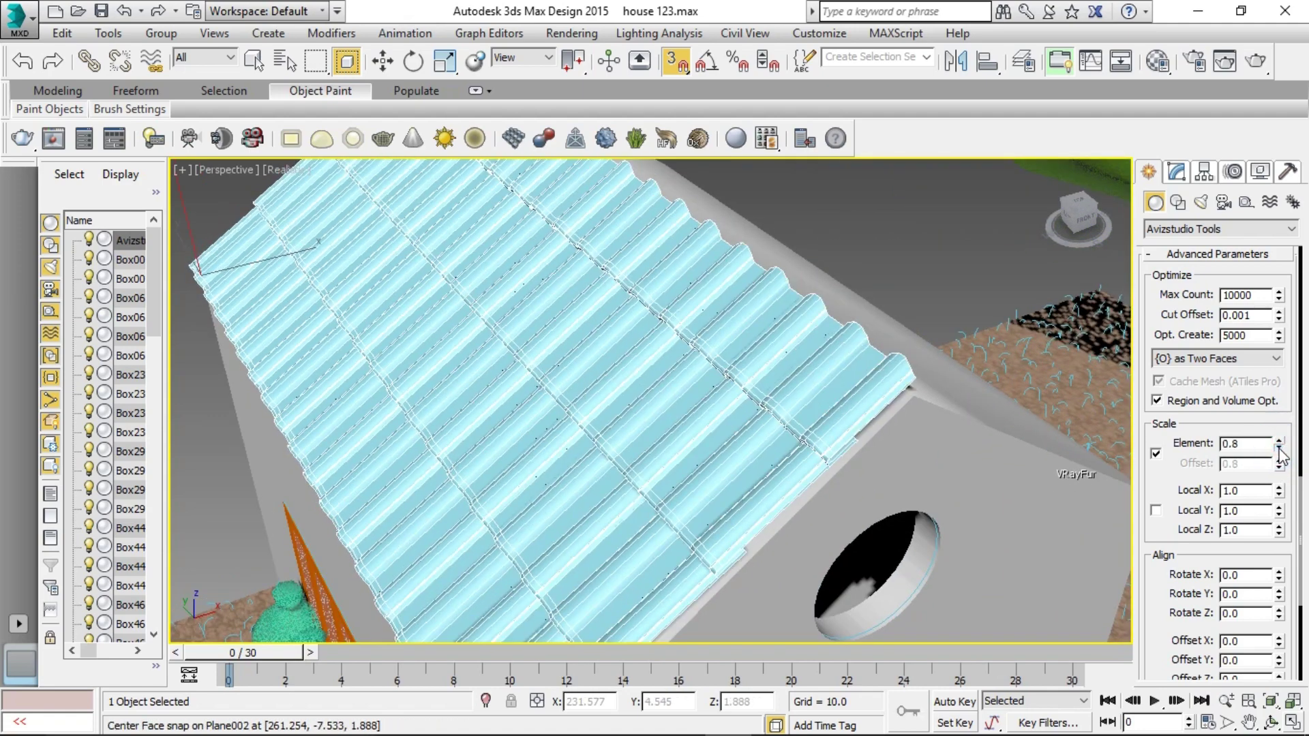
{"action": "left_click", "coordinate": [1280, 449]}
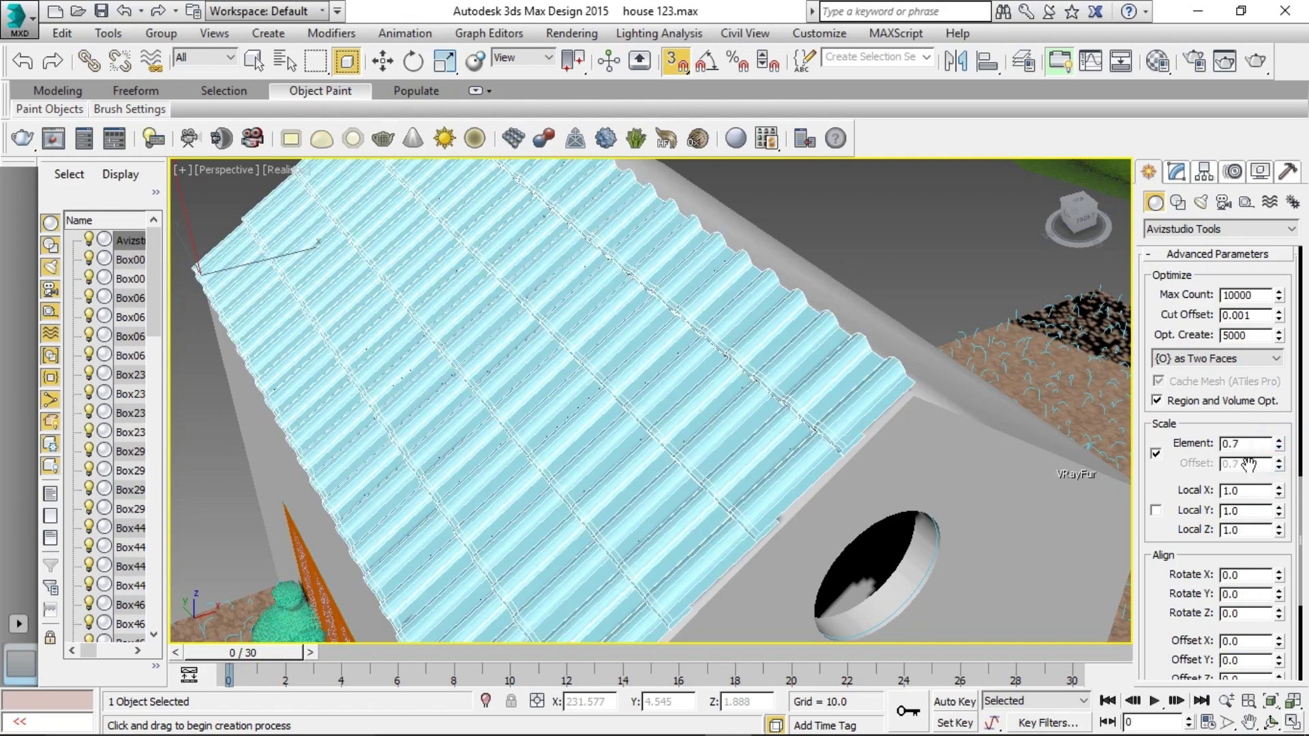
{"action": "scroll", "coordinate": [666, 477], "scroll_direction": "down", "scroll_amount": 5}
{"action": "scroll", "coordinate": [689, 481], "scroll_direction": "up", "scroll_amount": 4}
{"action": "scroll", "coordinate": [697, 476], "scroll_direction": "up", "scroll_amount": 1}
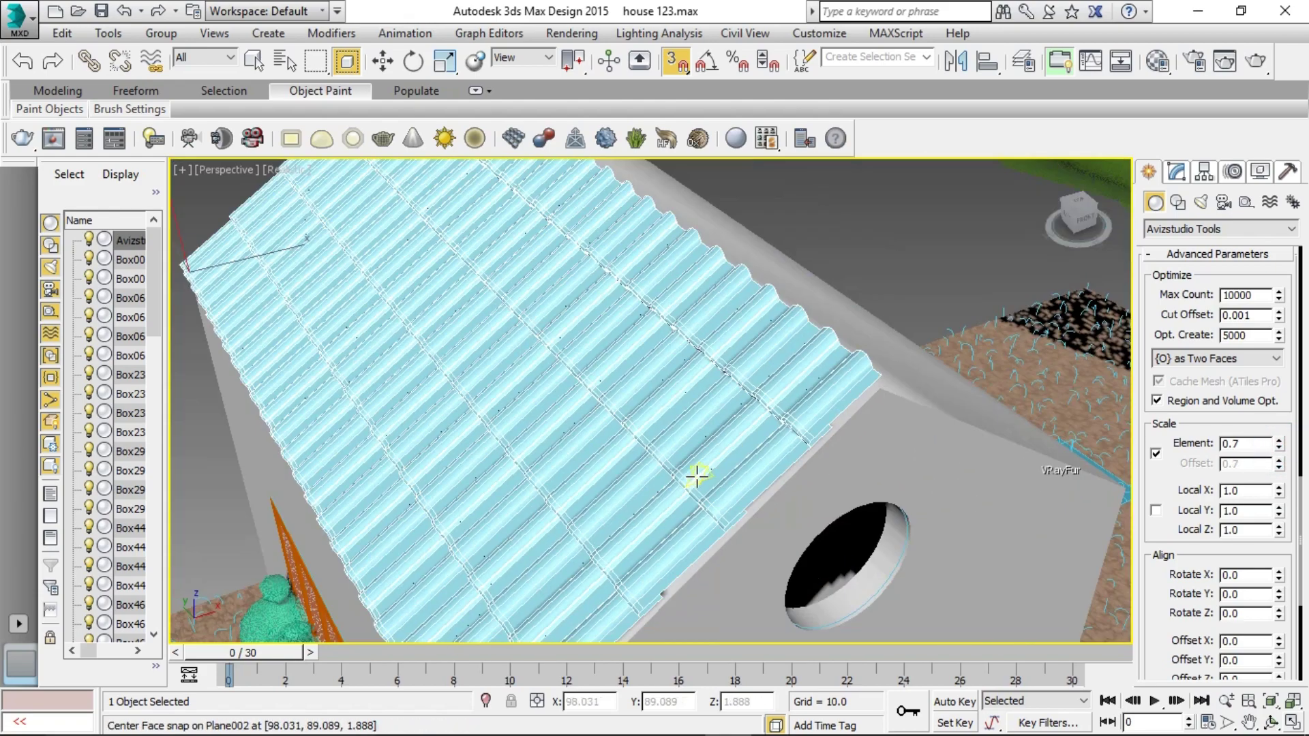
{"action": "scroll", "coordinate": [696, 475], "scroll_direction": "down", "scroll_amount": 3}
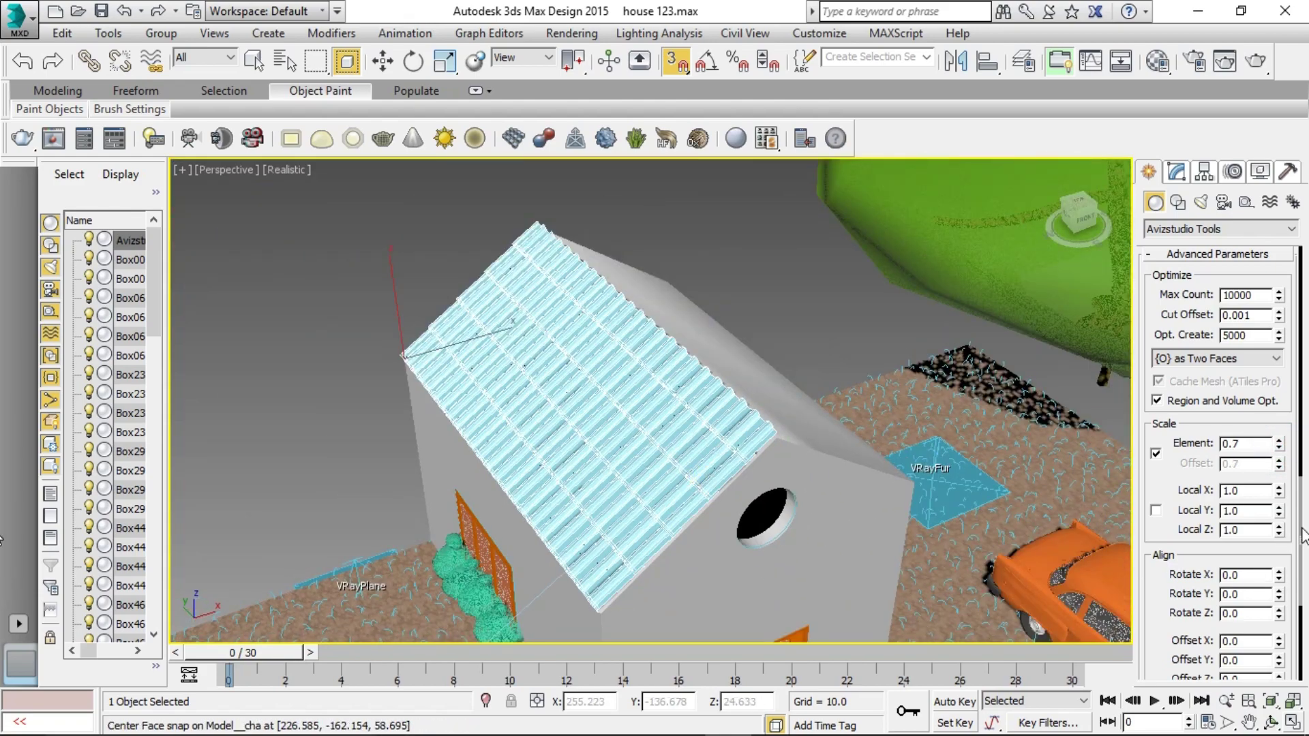
{"action": "left_click_drag", "start_coordinate": [1304, 536], "coordinate": [1303, 571]}
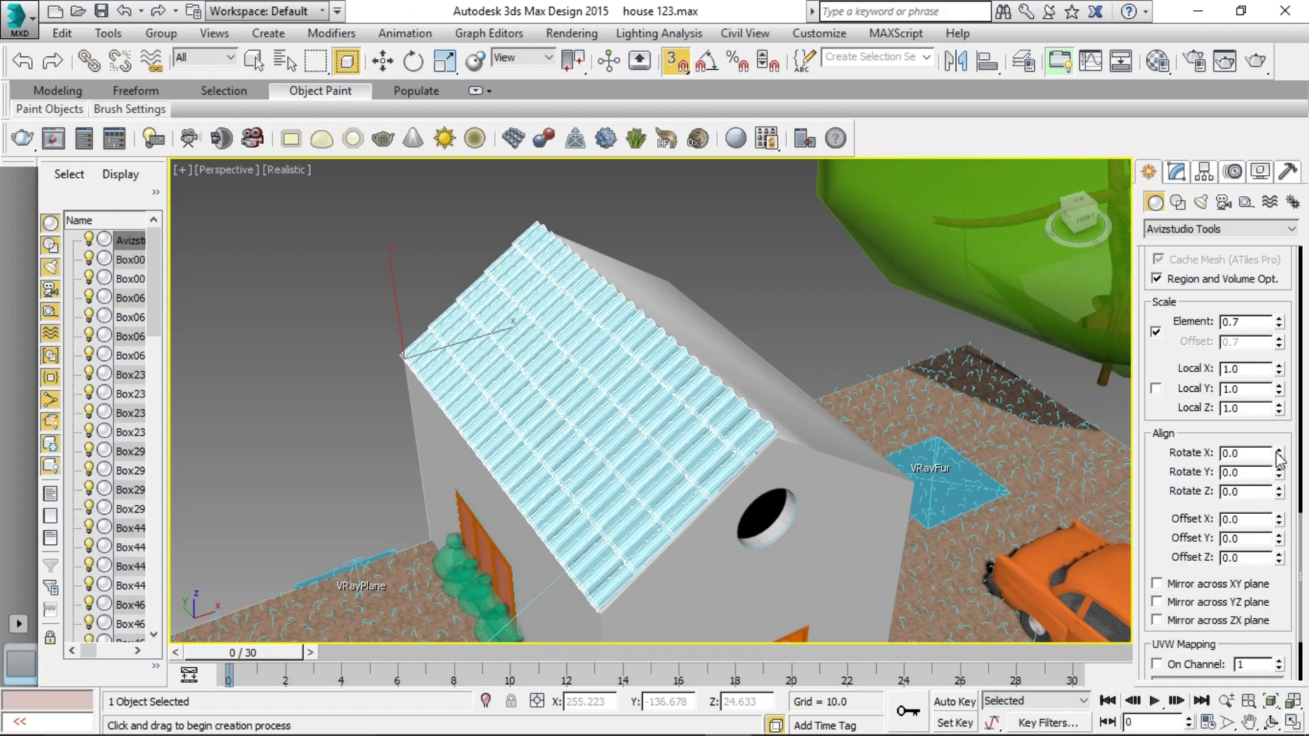
{"action": "left_click_drag", "start_coordinate": [1279, 458], "coordinate": [1279, 409]}
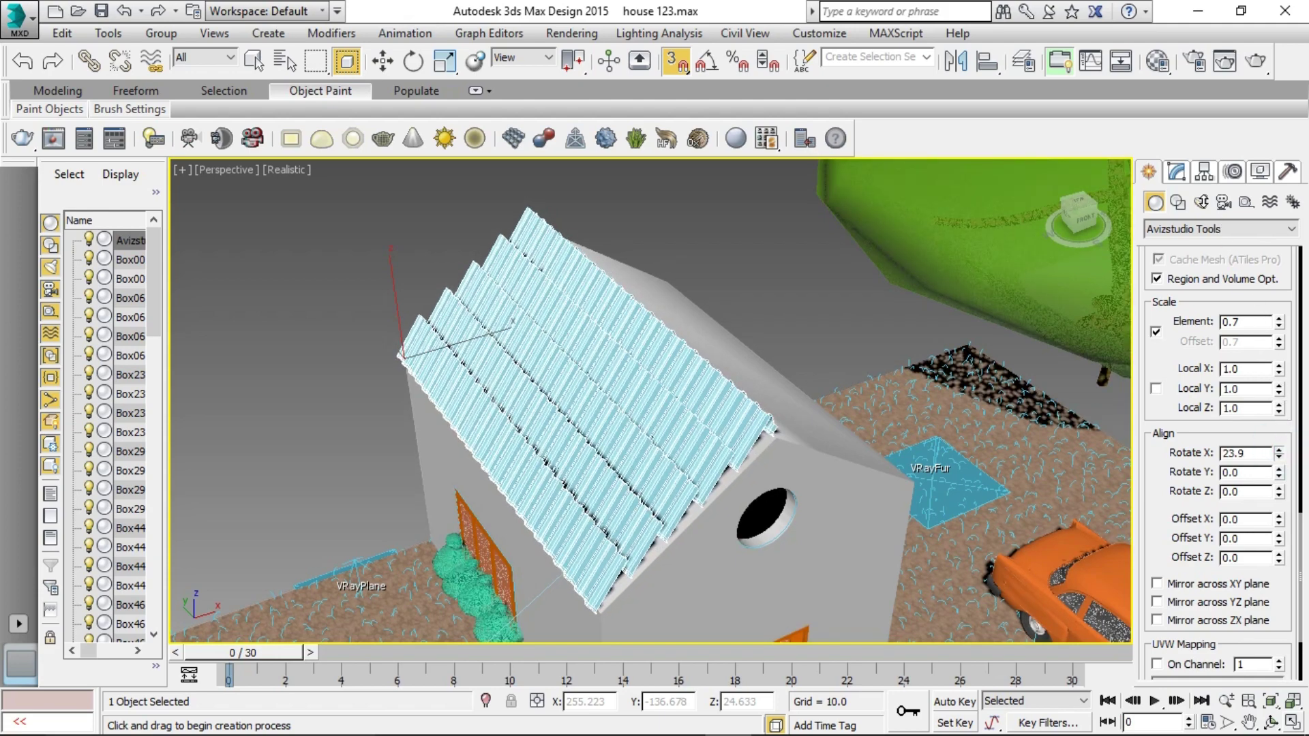
{"action": "left_click_drag", "start_coordinate": [1207, 198], "coordinate": [1043, 282]}
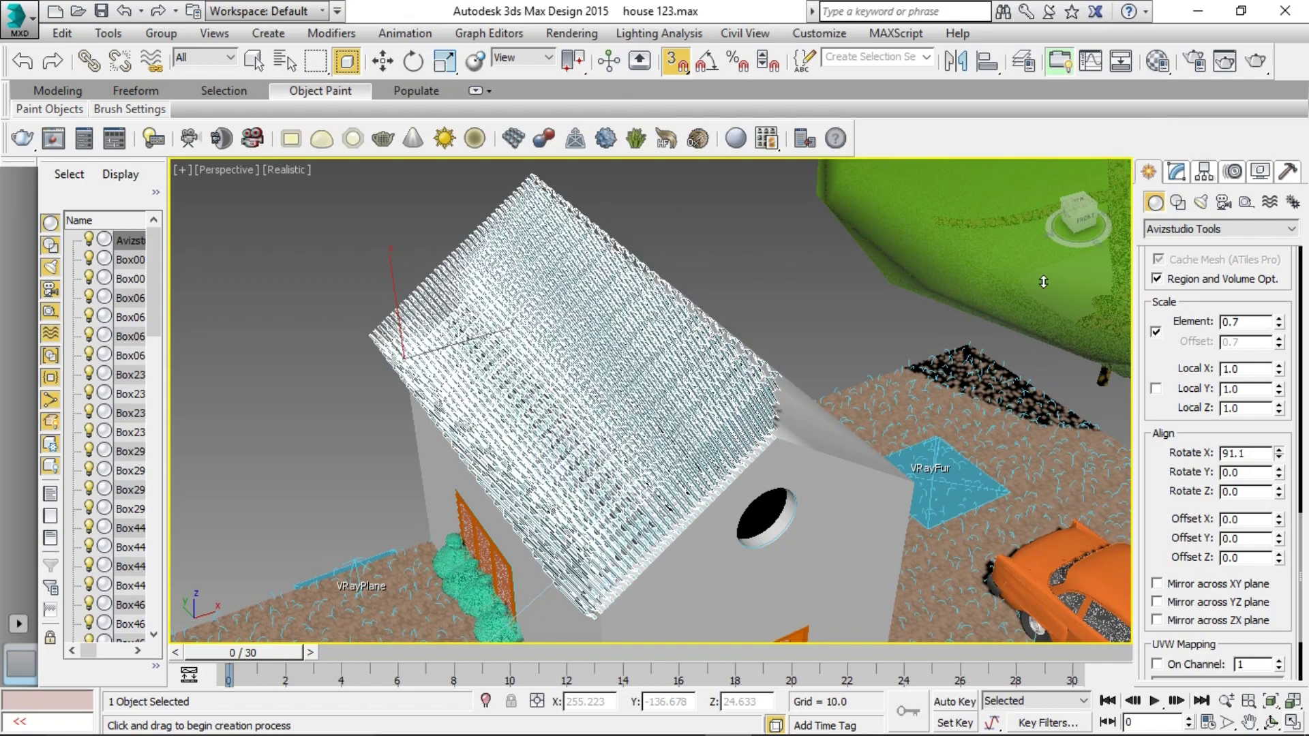
{"action": "left_click_drag", "start_coordinate": [1044, 282], "coordinate": [1047, 252]}
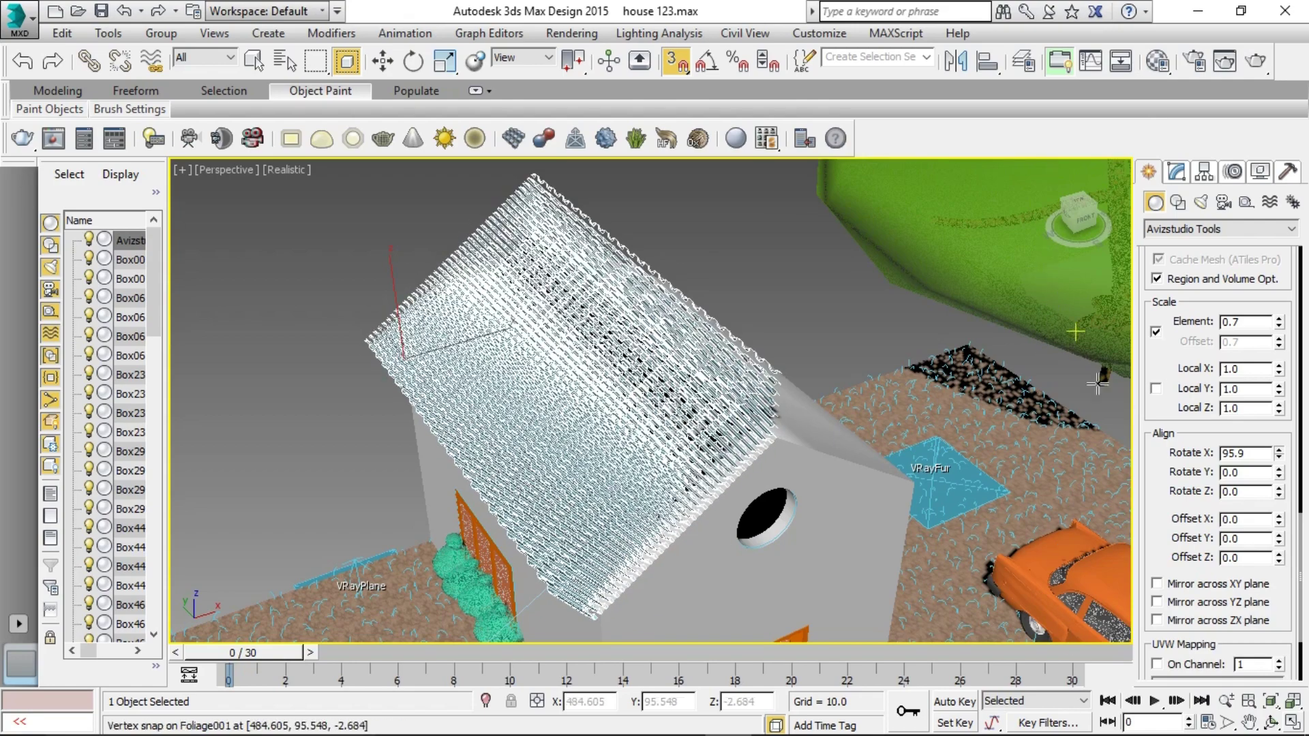
{"action": "double_click", "coordinate": [1255, 453]}
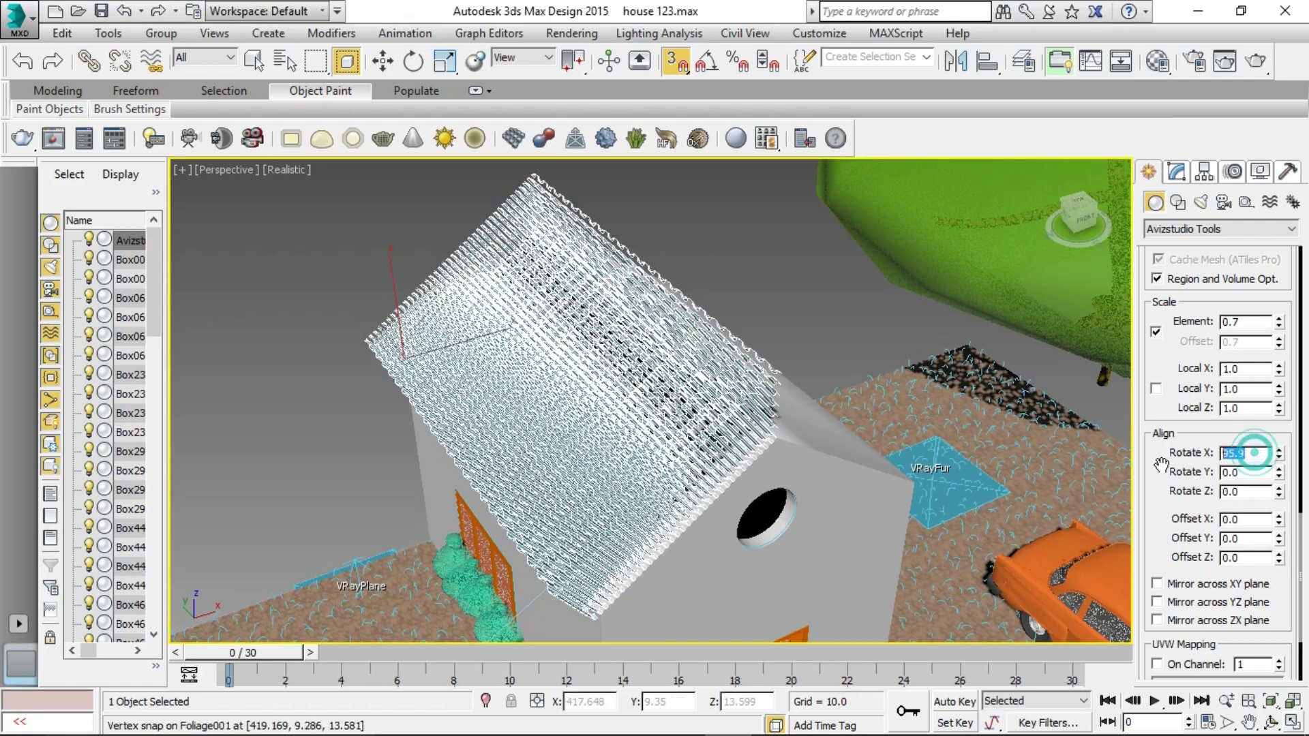
{"action": "type", "text": "0"}
{"action": "key", "text": "Return"}
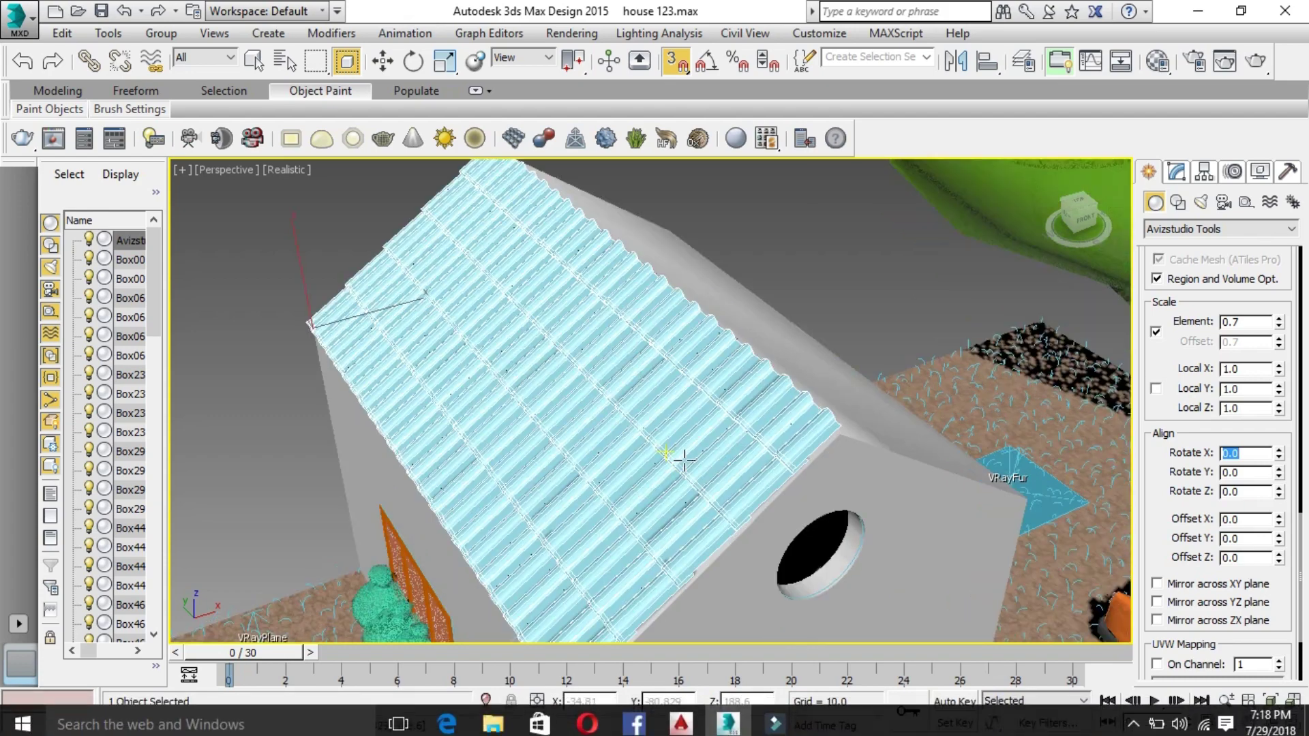
{"action": "scroll", "coordinate": [683, 459], "scroll_direction": "up", "scroll_amount": 2}
{"action": "scroll", "coordinate": [683, 463], "scroll_direction": "down", "scroll_amount": 4}
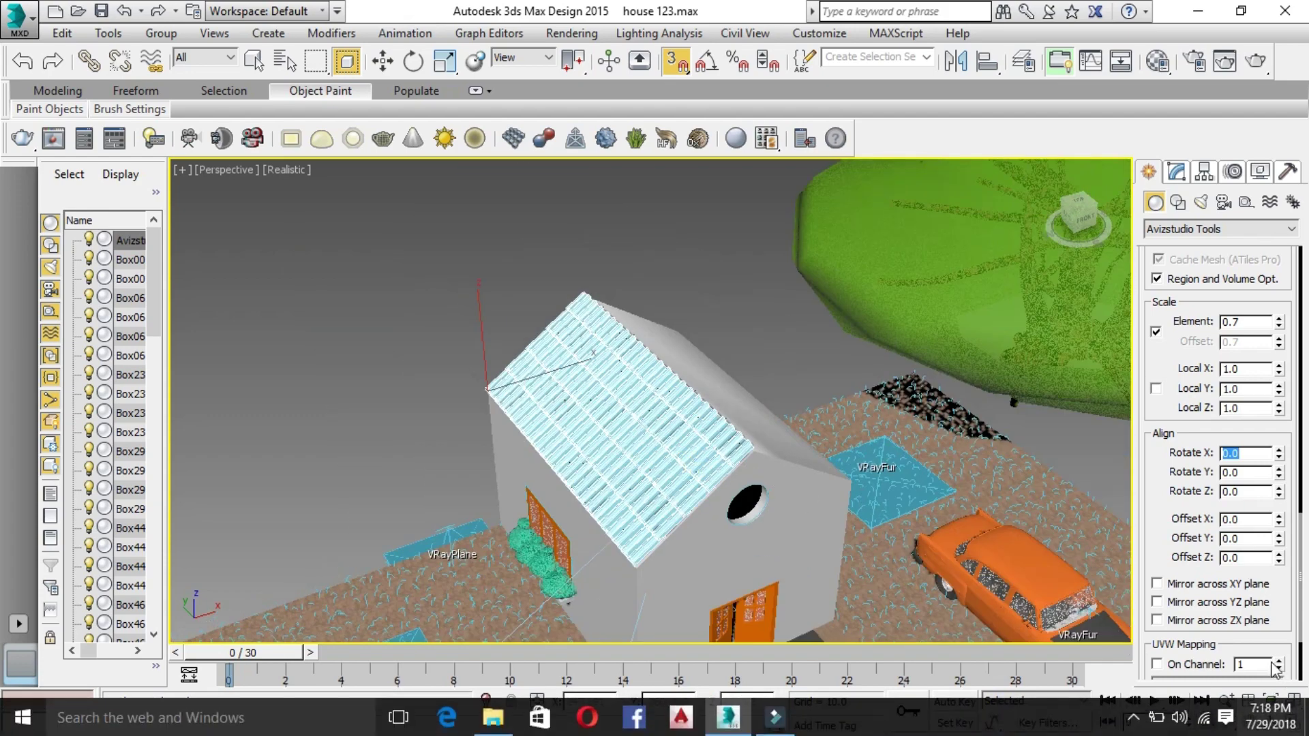
{"action": "left_click", "coordinate": [1272, 722]}
{"action": "mouse_move", "coordinate": [843, 532]}
{"action": "left_mouse_down"}
{"action": "mouse_move", "coordinate": [657, 413]}
{"action": "mouse_move", "coordinate": [652, 541]}
{"action": "mouse_move", "coordinate": [702, 473]}
{"action": "mouse_move", "coordinate": [657, 396]}
{"action": "left_mouse_up"}
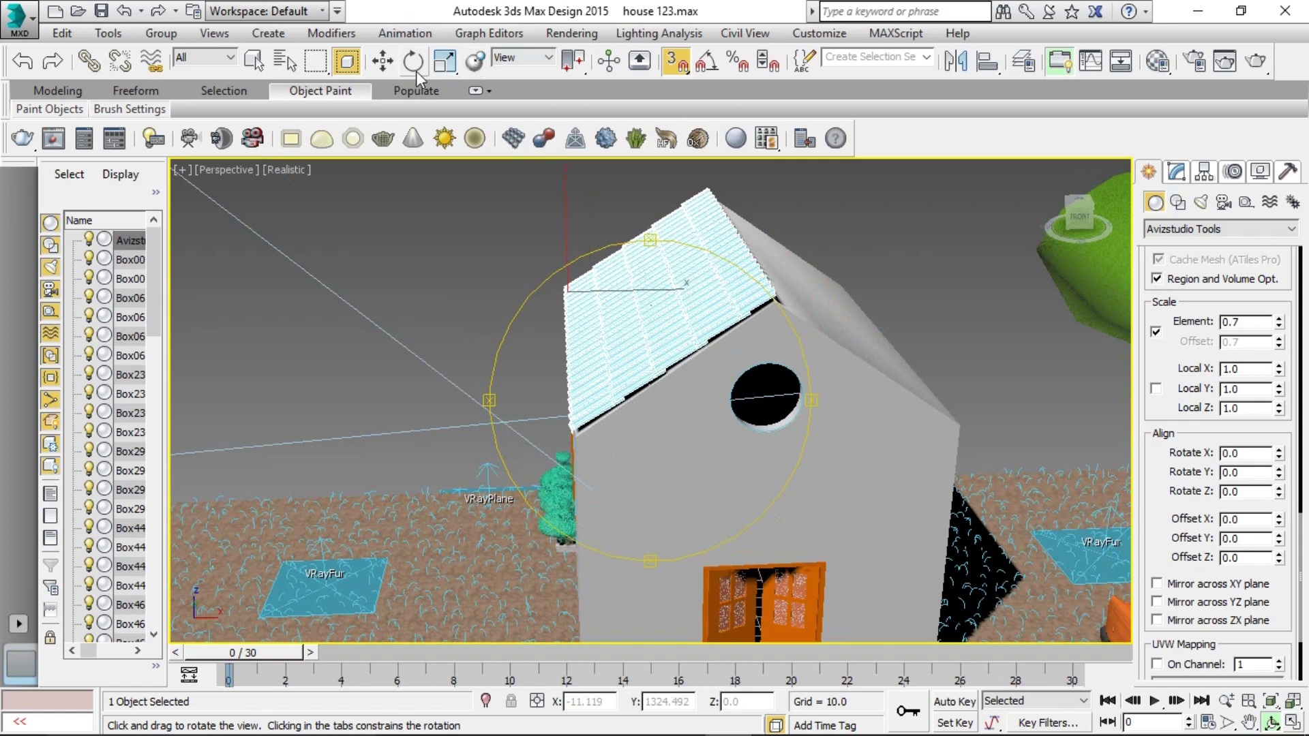
- Move the roof tiles slightly down along Z onto the roof
{"action": "left_click", "coordinate": [382, 61]}
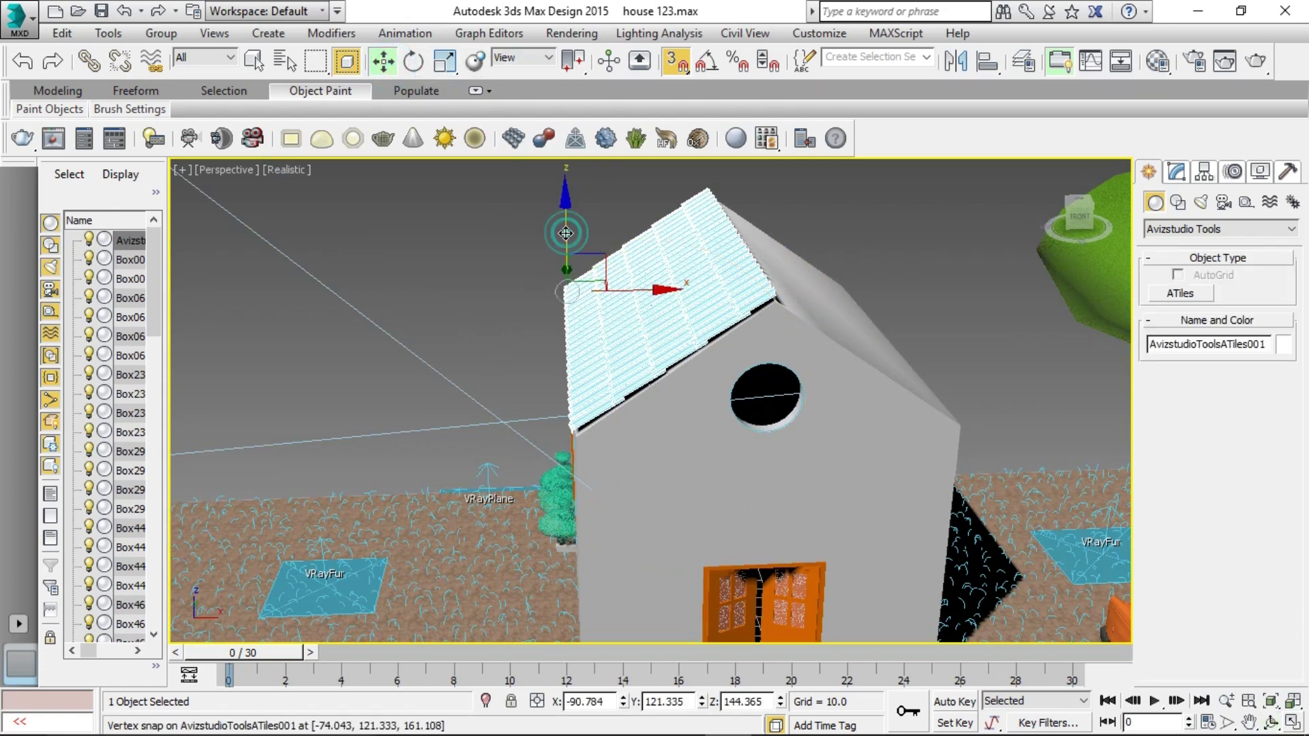
{"action": "left_click_drag", "start_coordinate": [566, 234], "coordinate": [566, 237]}
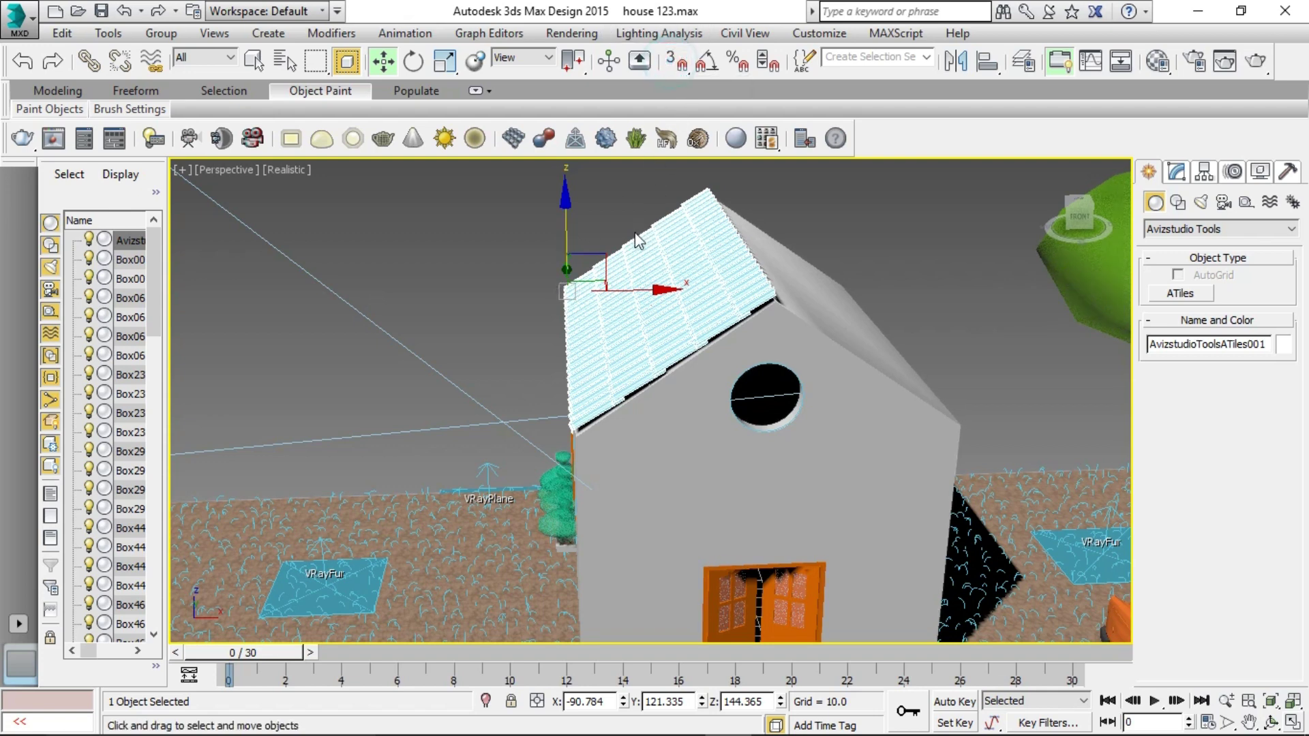
{"action": "scroll", "coordinate": [571, 265], "scroll_direction": "up", "scroll_amount": 5}
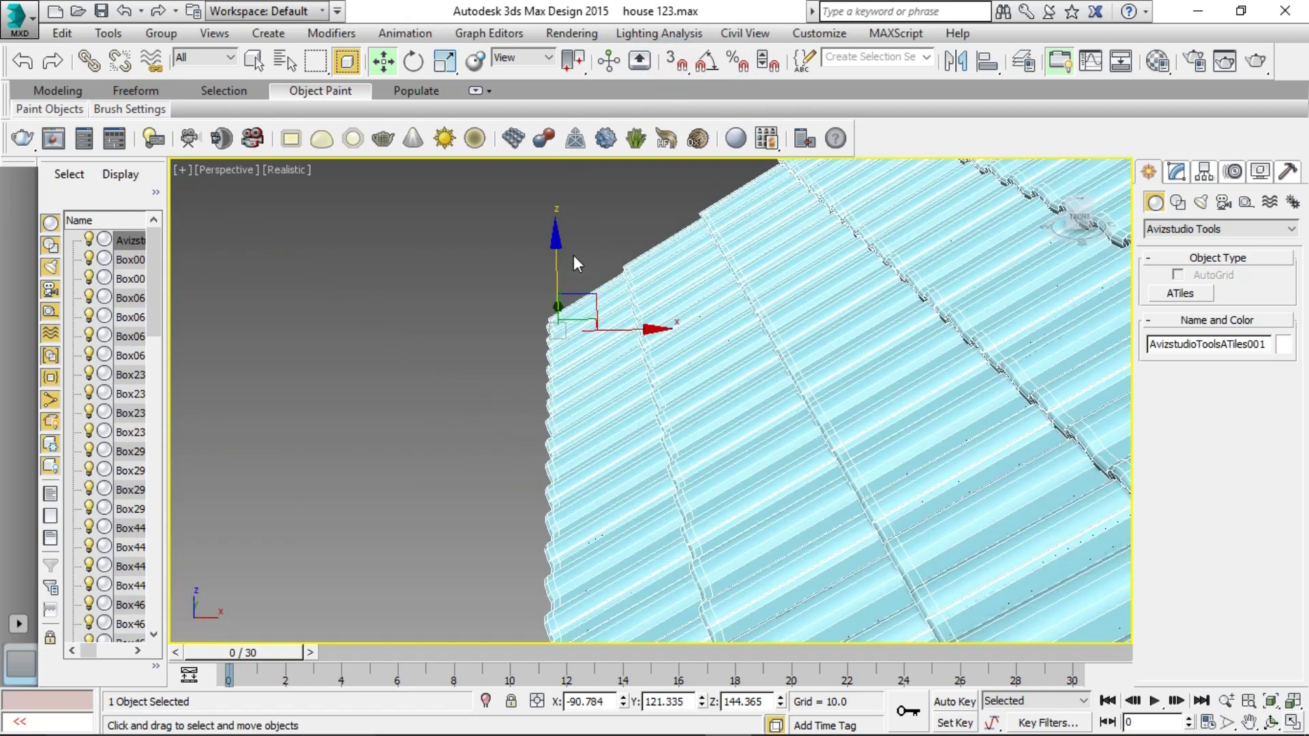
{"action": "scroll", "coordinate": [575, 272], "scroll_direction": "down", "scroll_amount": 5}
{"action": "left_click_drag", "start_coordinate": [561, 231], "coordinate": [736, 307]}
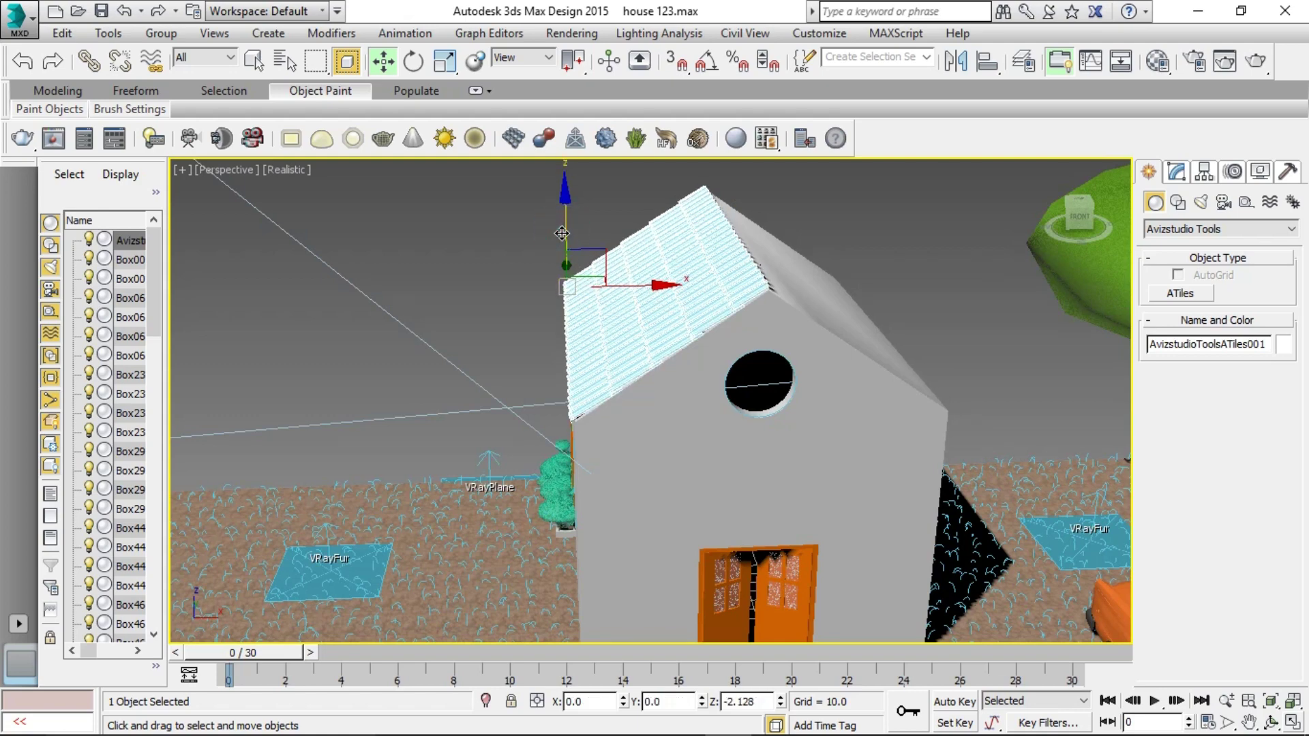
- Orbit around to the gable and start a new ATiles object for the second slope
{"action": "left_click", "coordinate": [1273, 722]}
{"action": "mouse_move", "coordinate": [666, 470]}
{"action": "left_mouse_down"}
{"action": "mouse_move", "coordinate": [768, 515]}
{"action": "mouse_move", "coordinate": [656, 442]}
{"action": "mouse_move", "coordinate": [642, 500]}
{"action": "left_mouse_up"}
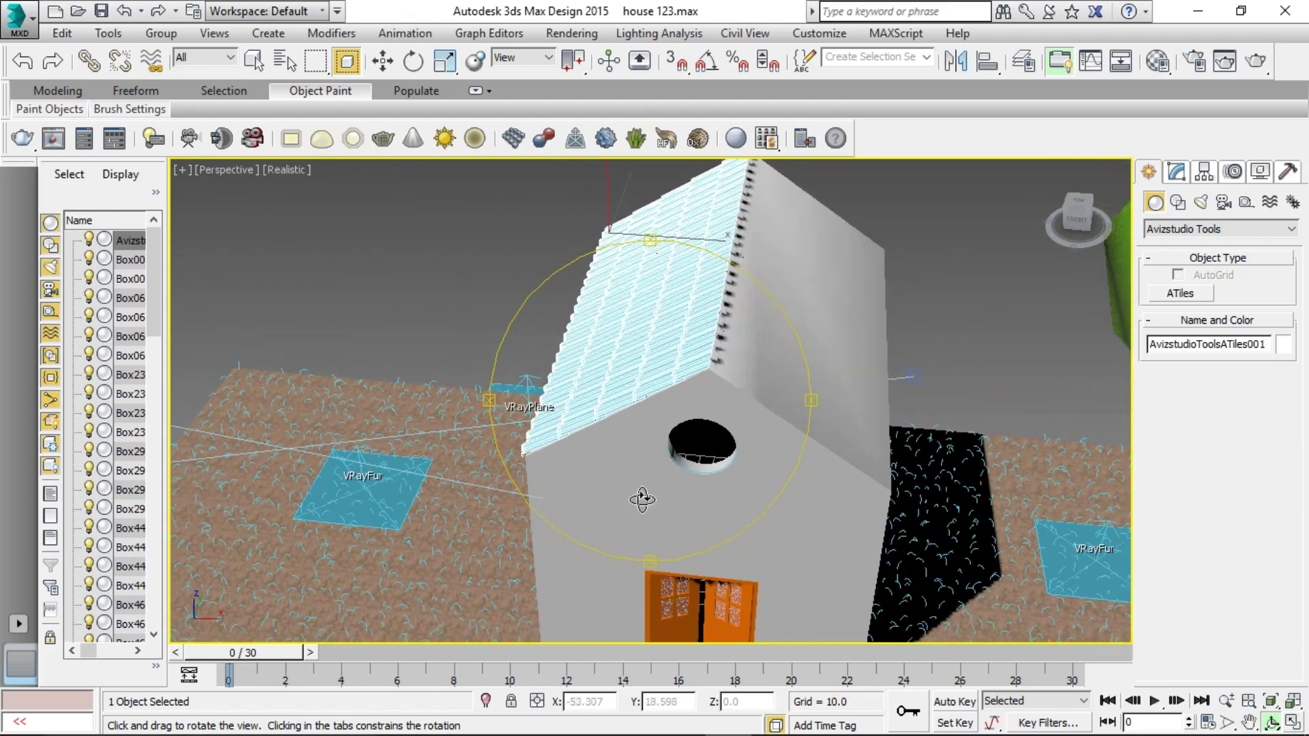
{"action": "left_click_drag", "start_coordinate": [735, 494], "coordinate": [695, 478]}
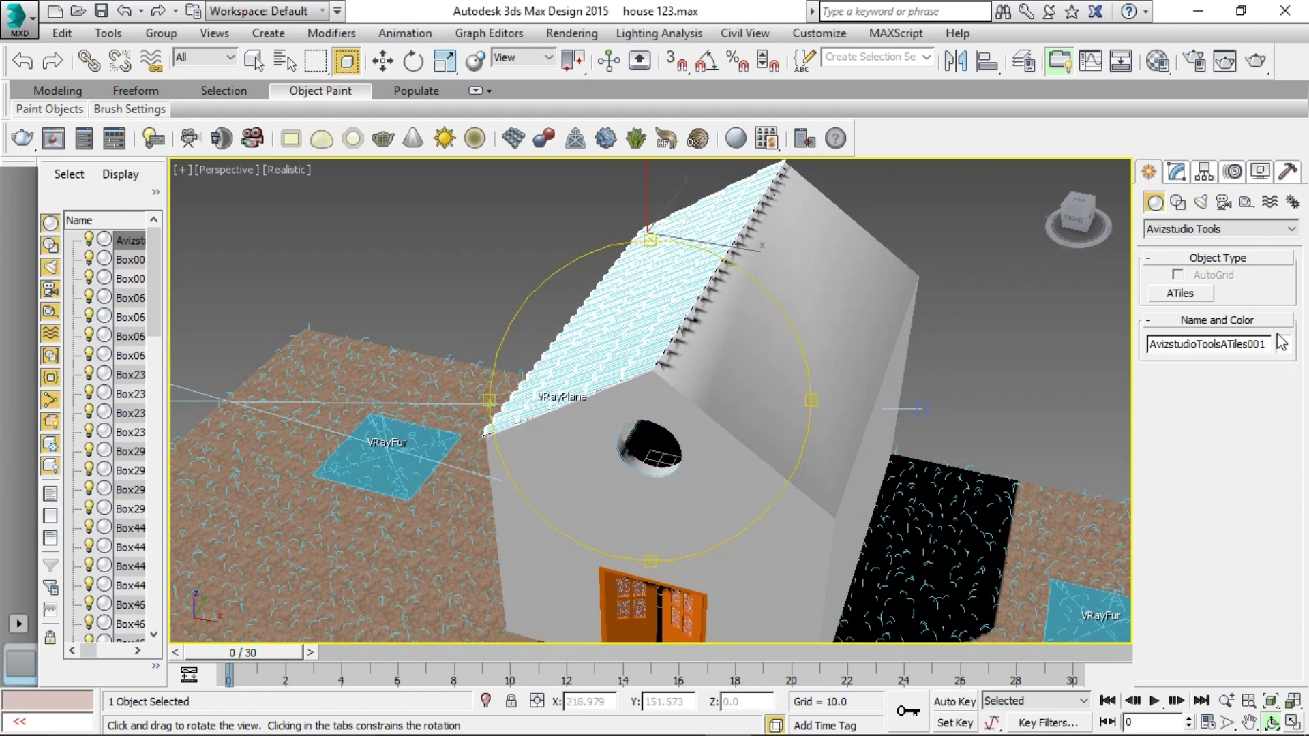
{"action": "left_click", "coordinate": [1181, 293]}
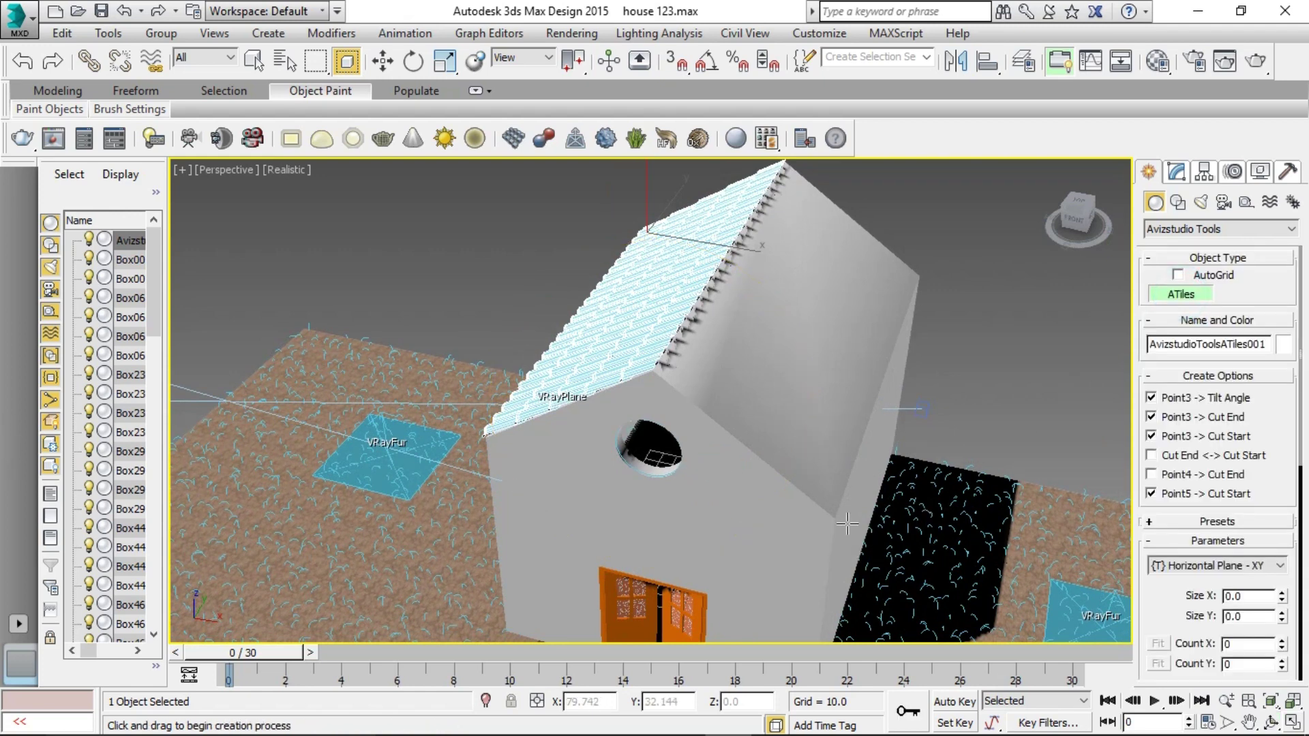
- With vertex snap on, lay ATiles002 from the eave corner to the apex, 241.232 × 90.697
{"action": "left_click", "coordinate": [675, 65]}
{"action": "left_click_drag", "start_coordinate": [832, 518], "coordinate": [922, 281]}
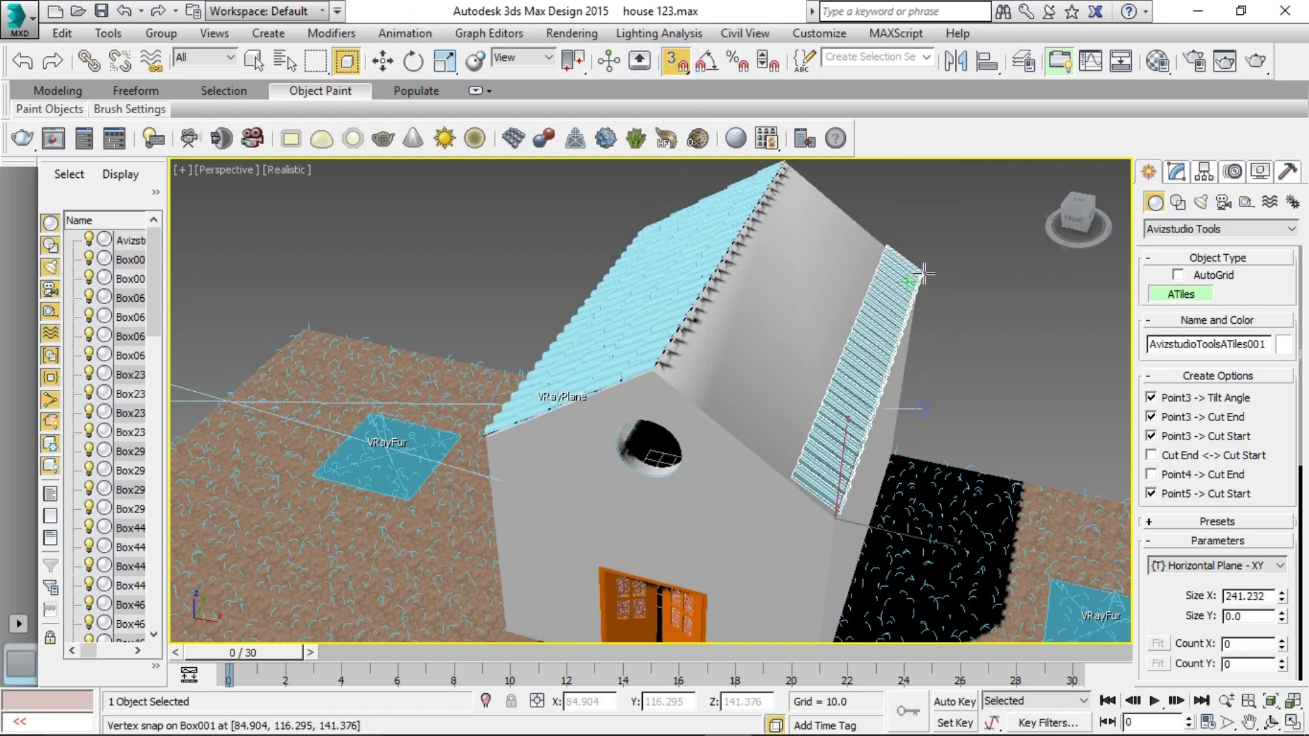
{"action": "left_click_drag", "start_coordinate": [917, 281], "coordinate": [917, 274]}
{"action": "left_click", "coordinate": [784, 164]}
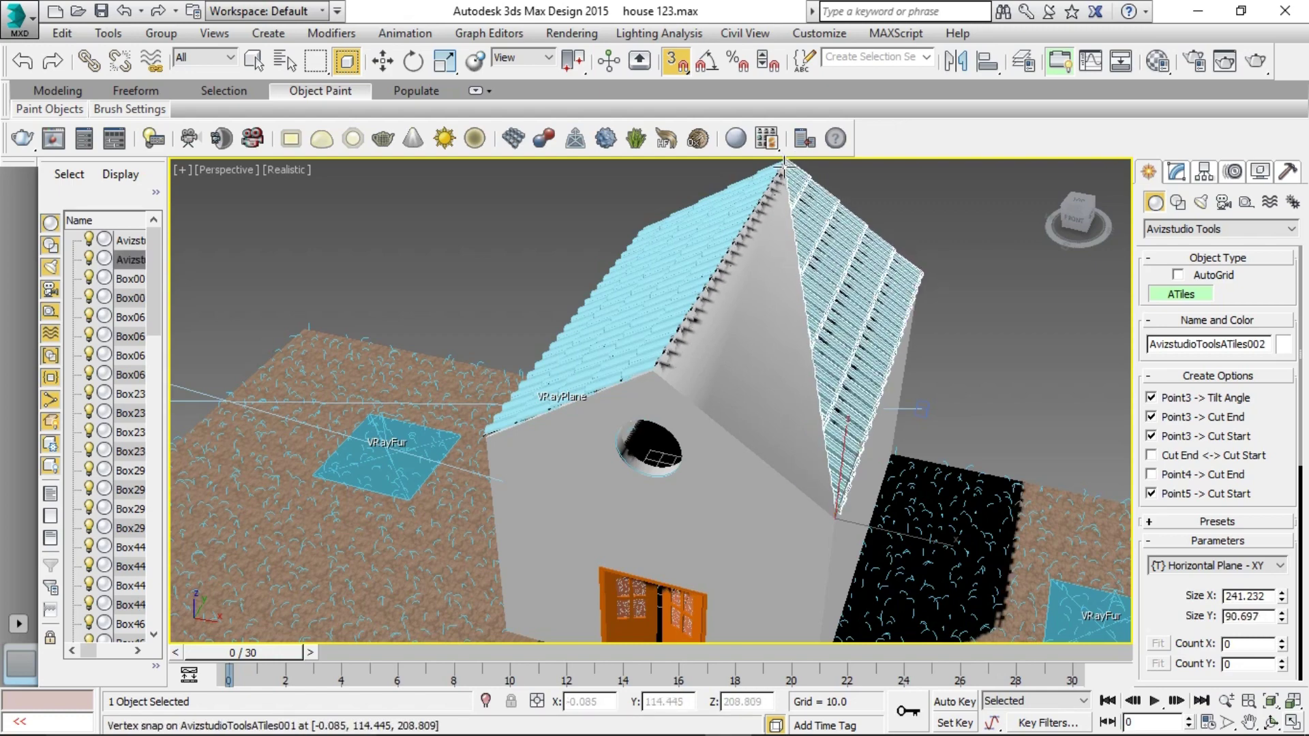
{"action": "scroll", "coordinate": [784, 164], "scroll_direction": "up", "scroll_amount": 5}
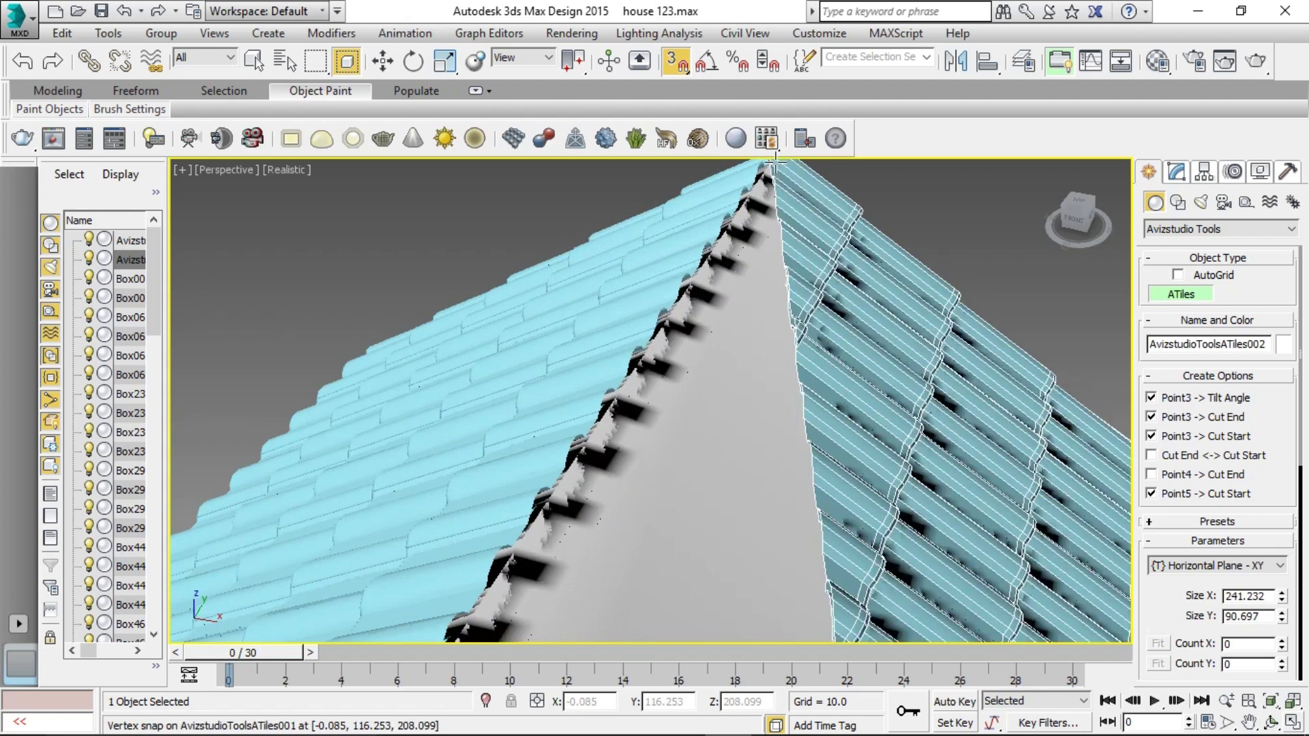
{"action": "scroll", "coordinate": [774, 162], "scroll_direction": "down", "scroll_amount": 5}
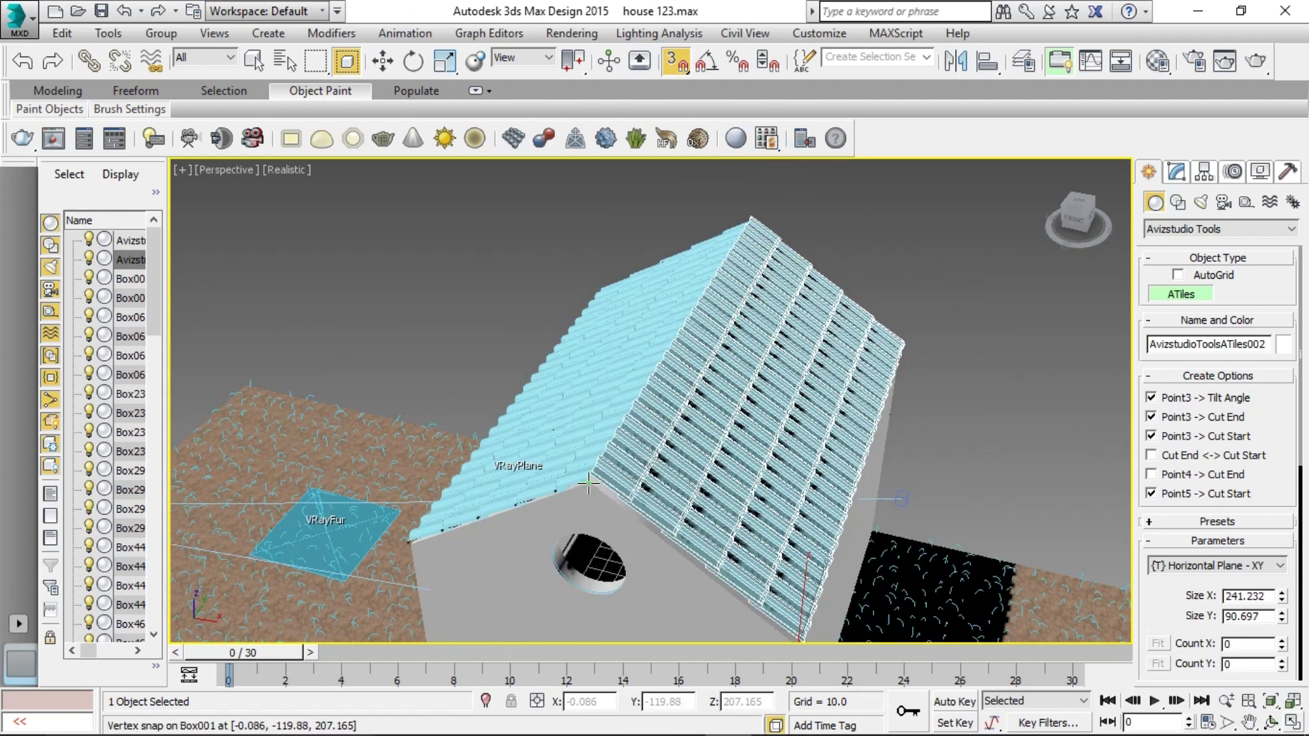
{"action": "scroll", "coordinate": [689, 518], "scroll_direction": "up", "scroll_amount": 3}
{"action": "scroll", "coordinate": [689, 519], "scroll_direction": "down", "scroll_amount": 3}
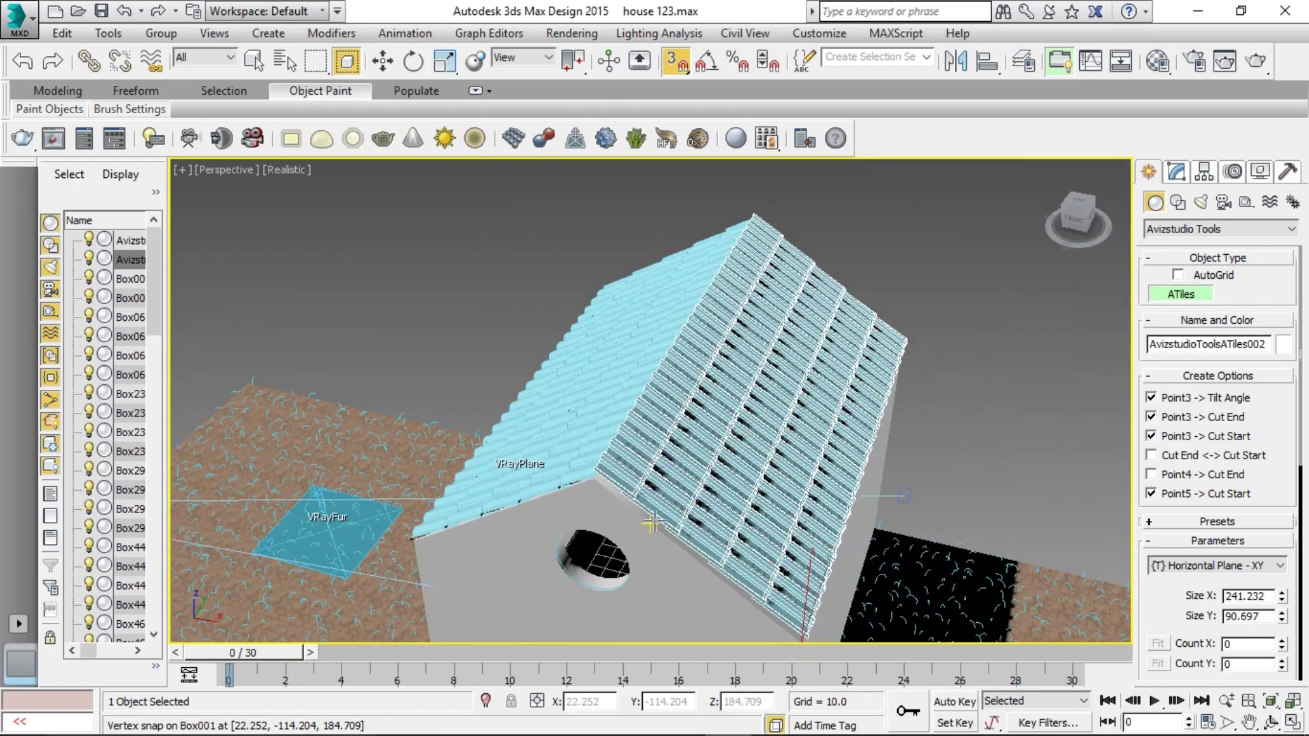
{"action": "left_click", "coordinate": [1272, 723]}
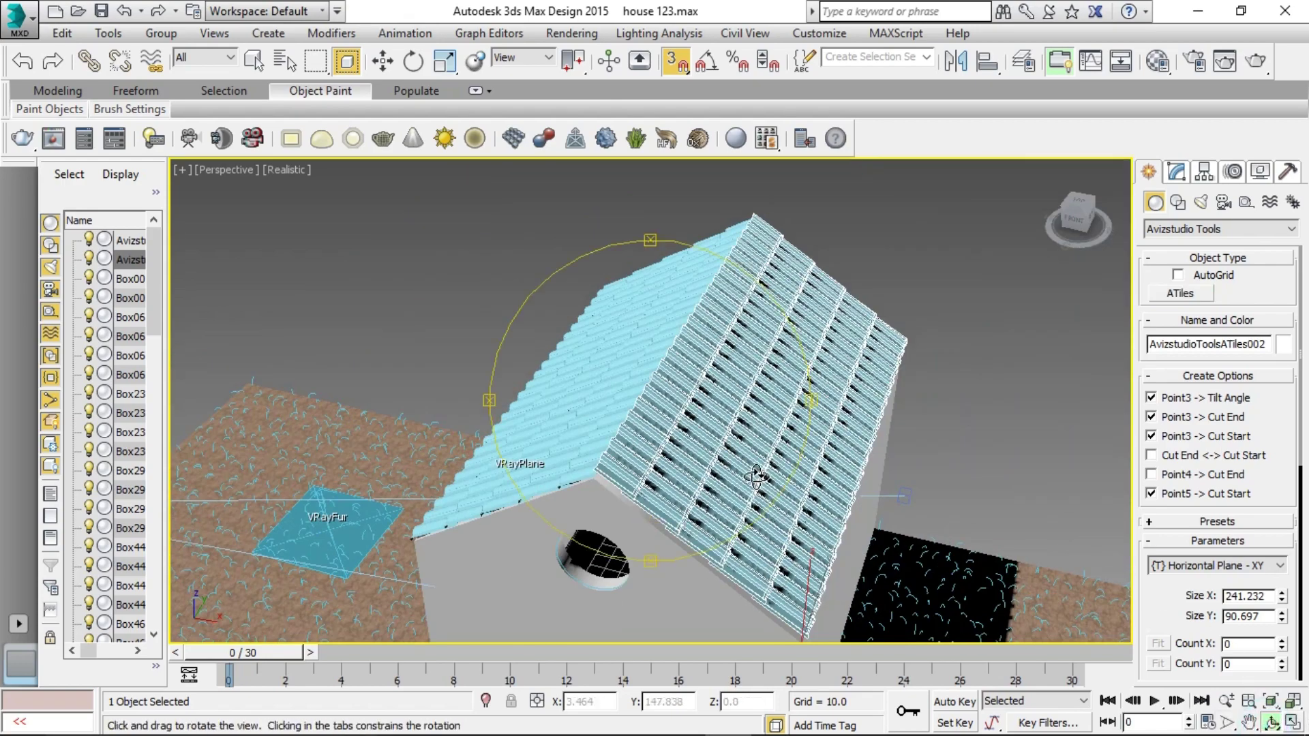
{"action": "mouse_move", "coordinate": [757, 478]}
{"action": "left_mouse_down"}
{"action": "mouse_move", "coordinate": [829, 424]}
{"action": "mouse_move", "coordinate": [716, 476]}
{"action": "left_mouse_up"}
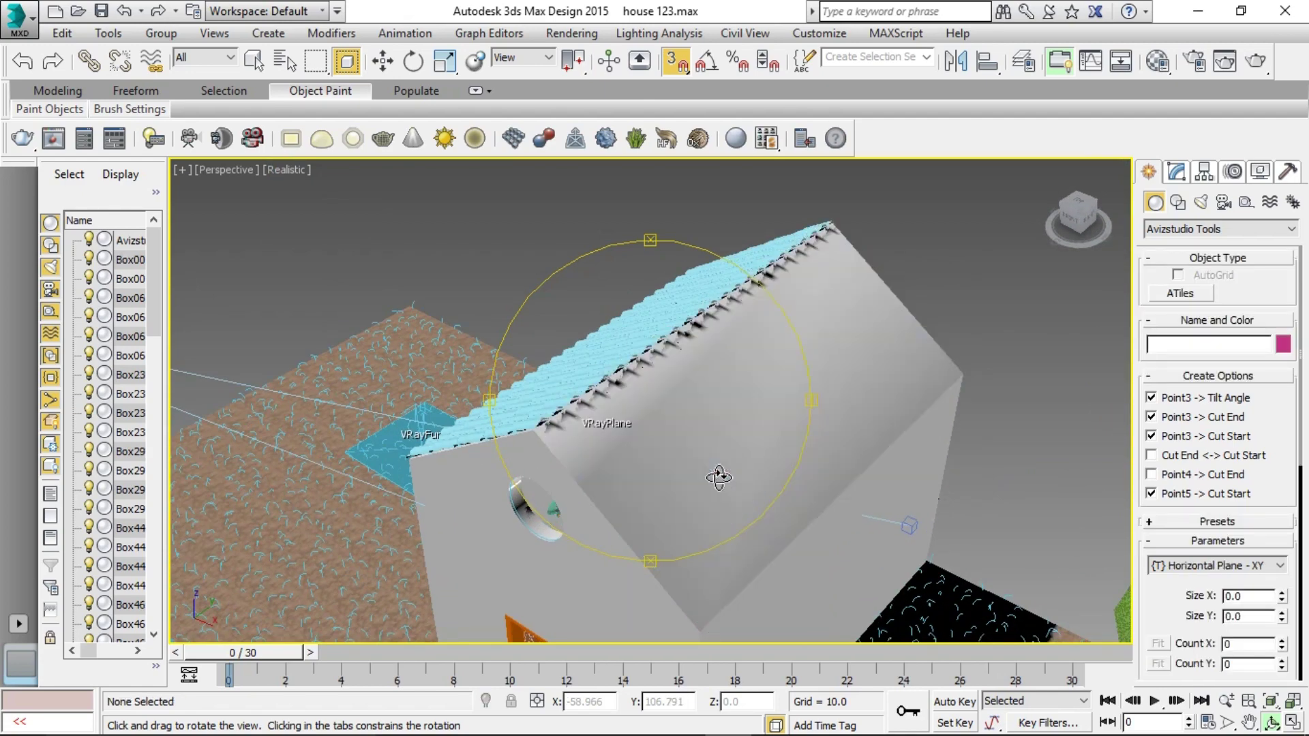
- Check snap settings and recreate ATiles002 from the eave corner up to the ridge, 241.232 × 90.698
{"action": "mouse_move", "coordinate": [549, 459]}
{"action": "left_mouse_down"}
{"action": "mouse_move", "coordinate": [530, 443]}
{"action": "mouse_move", "coordinate": [613, 410]}
{"action": "left_mouse_up"}
{"action": "right_click", "coordinate": [614, 409]}
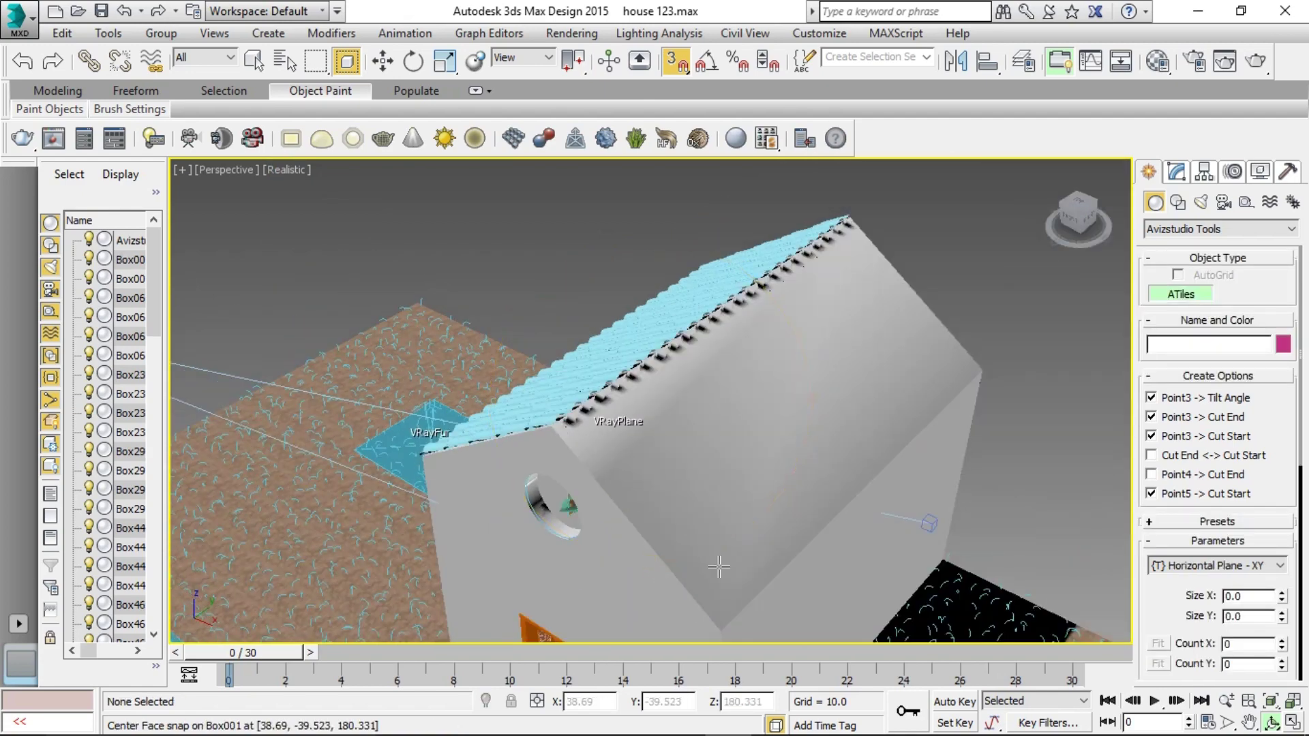
{"action": "right_click", "coordinate": [679, 68]}
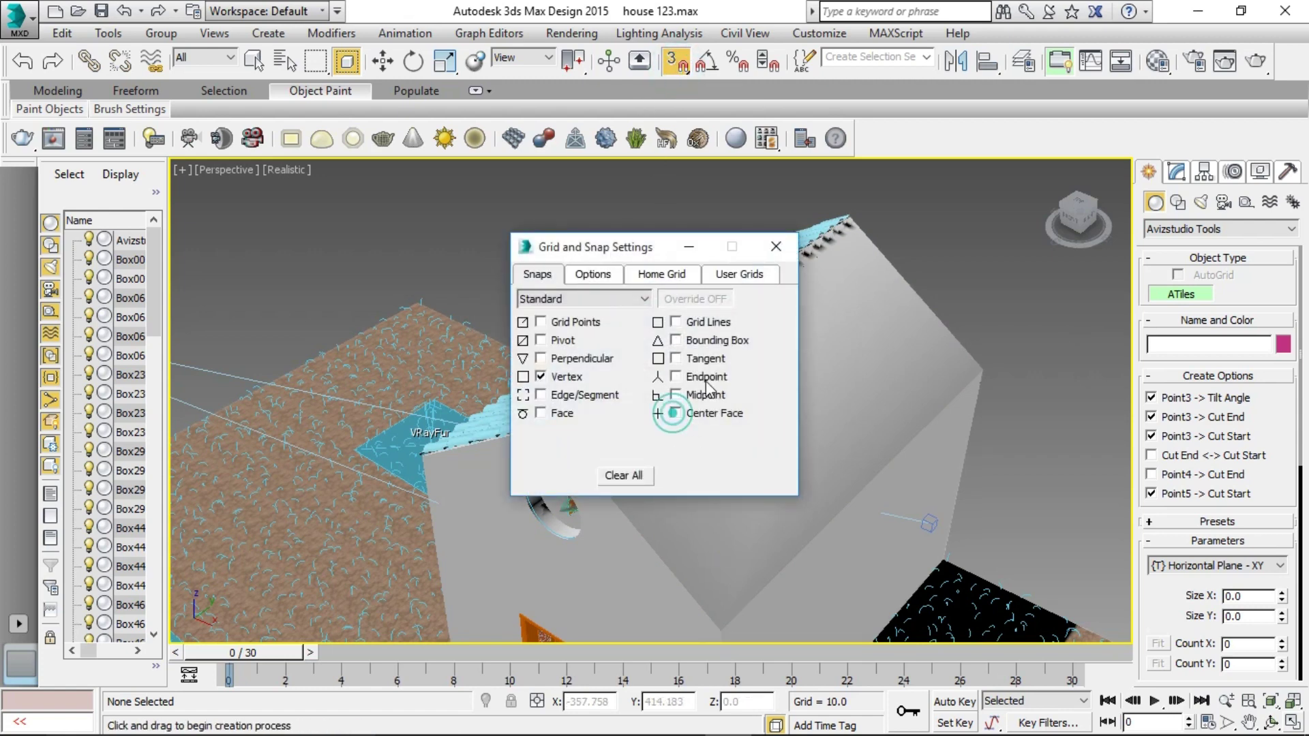
{"action": "left_click", "coordinate": [776, 246]}
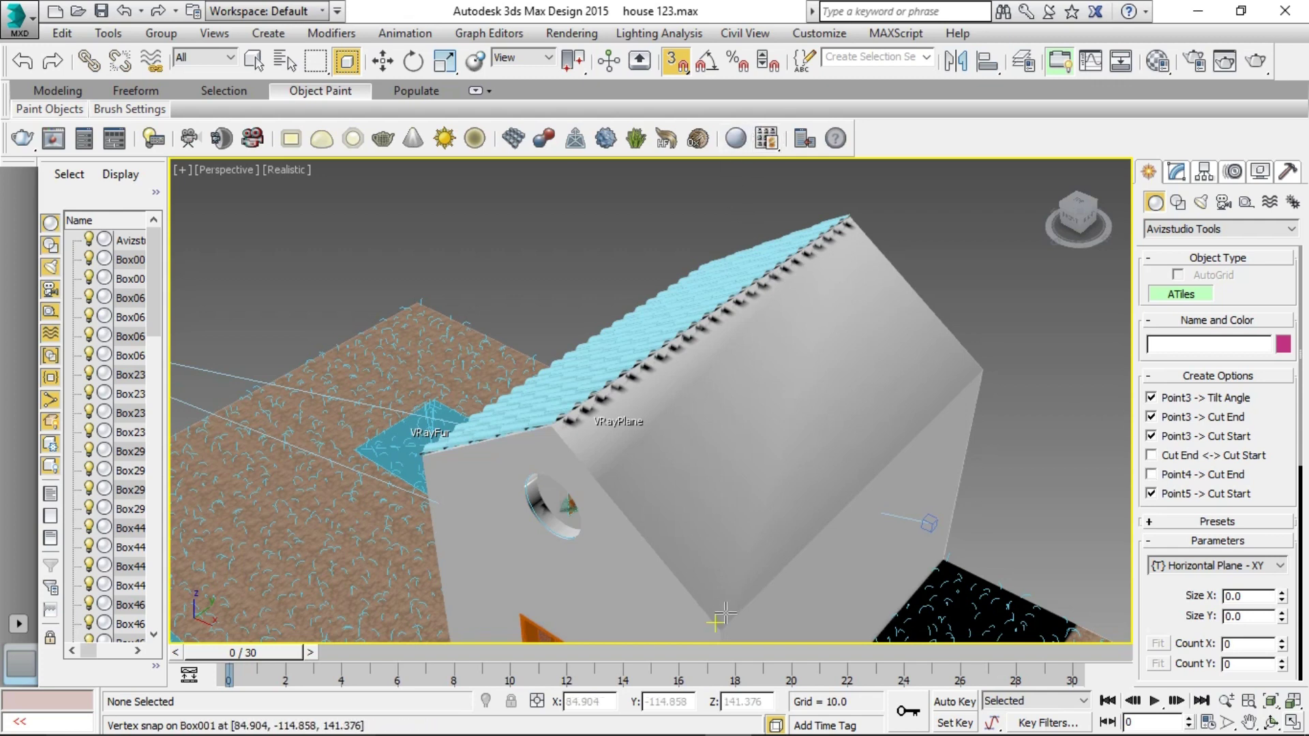
{"action": "middle_click_drag", "start_coordinate": [757, 527], "coordinate": [753, 571], "text": "alt"}
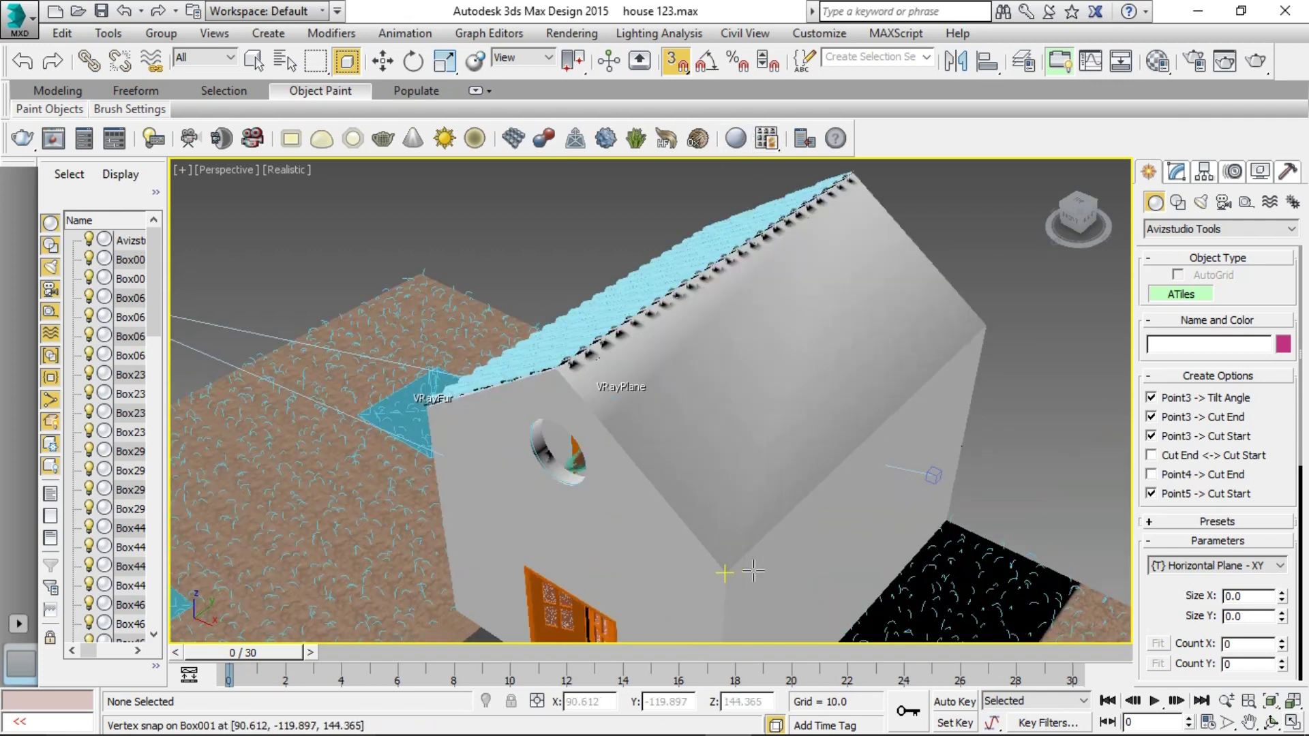
{"action": "left_click_drag", "start_coordinate": [727, 575], "coordinate": [991, 329]}
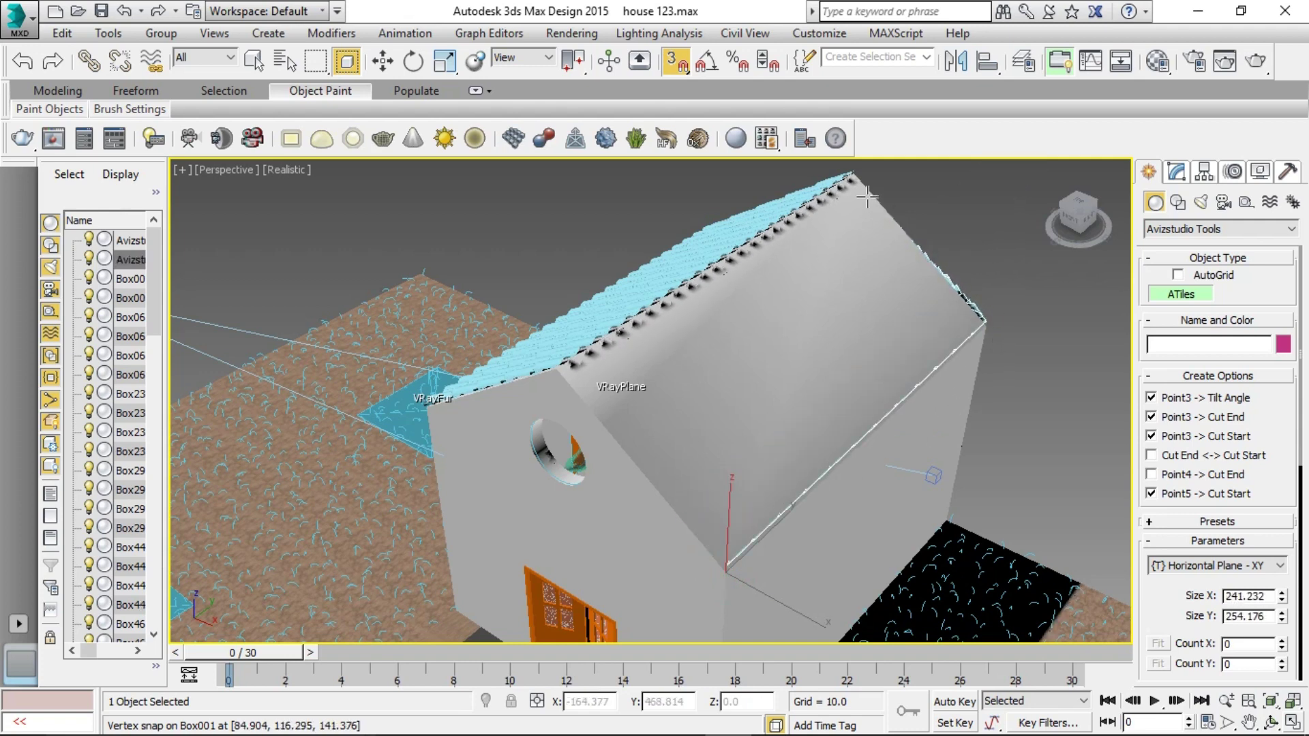
{"action": "left_click", "coordinate": [859, 177]}
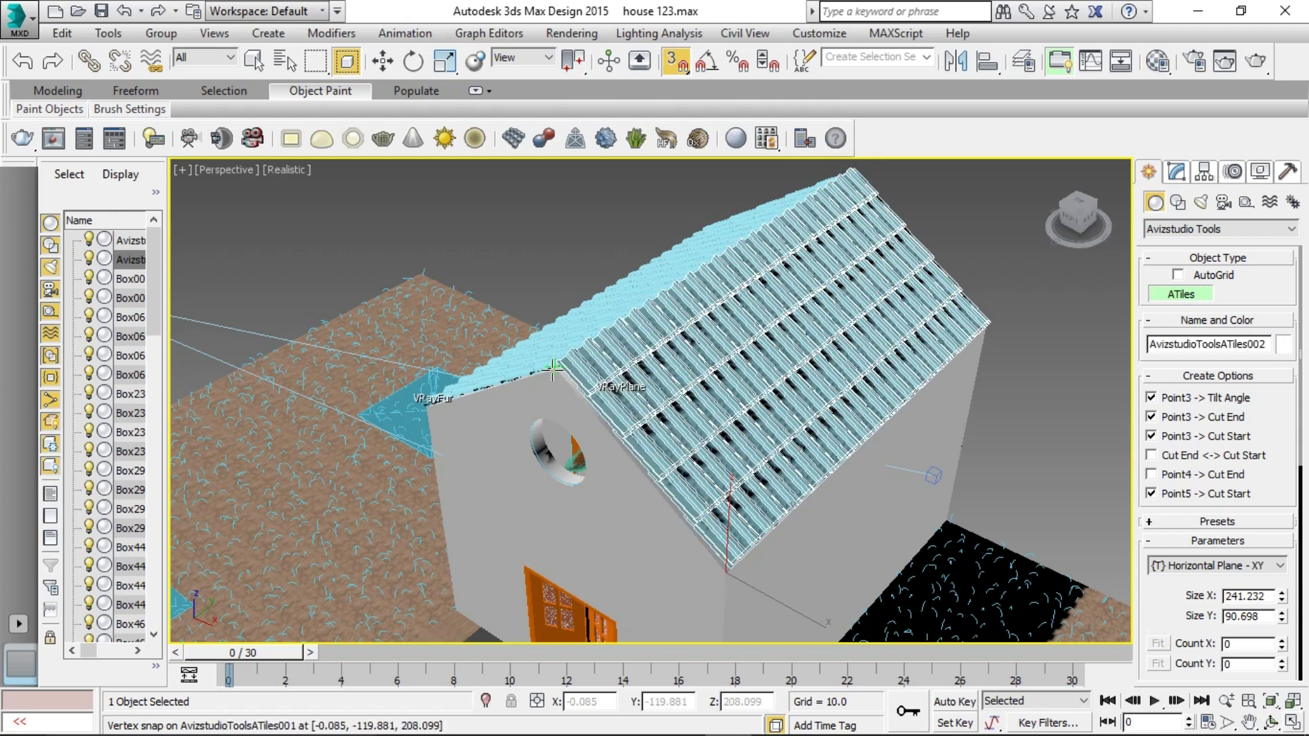
- With 3D snap off, lower the new tile slope about 1.8 on Z, then deselect it
{"action": "left_click", "coordinate": [1271, 722]}
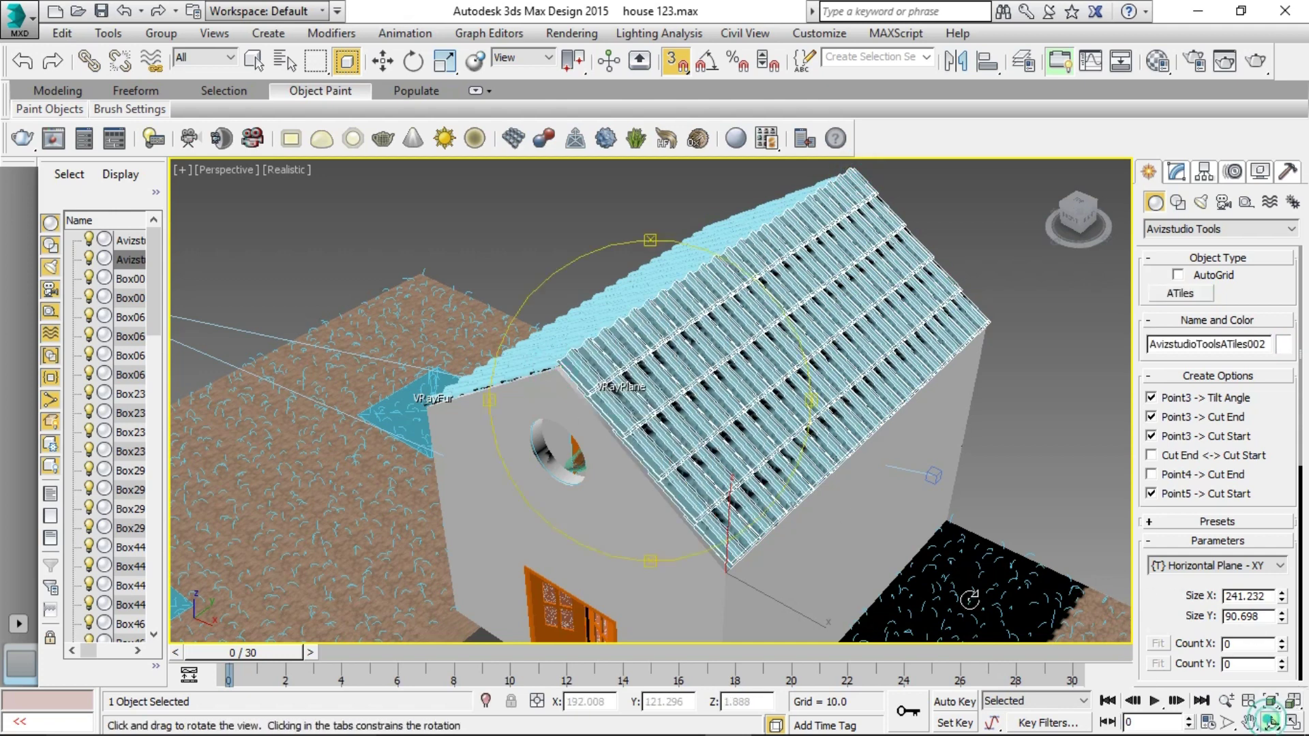
{"action": "left_click_drag", "start_coordinate": [724, 423], "coordinate": [777, 416]}
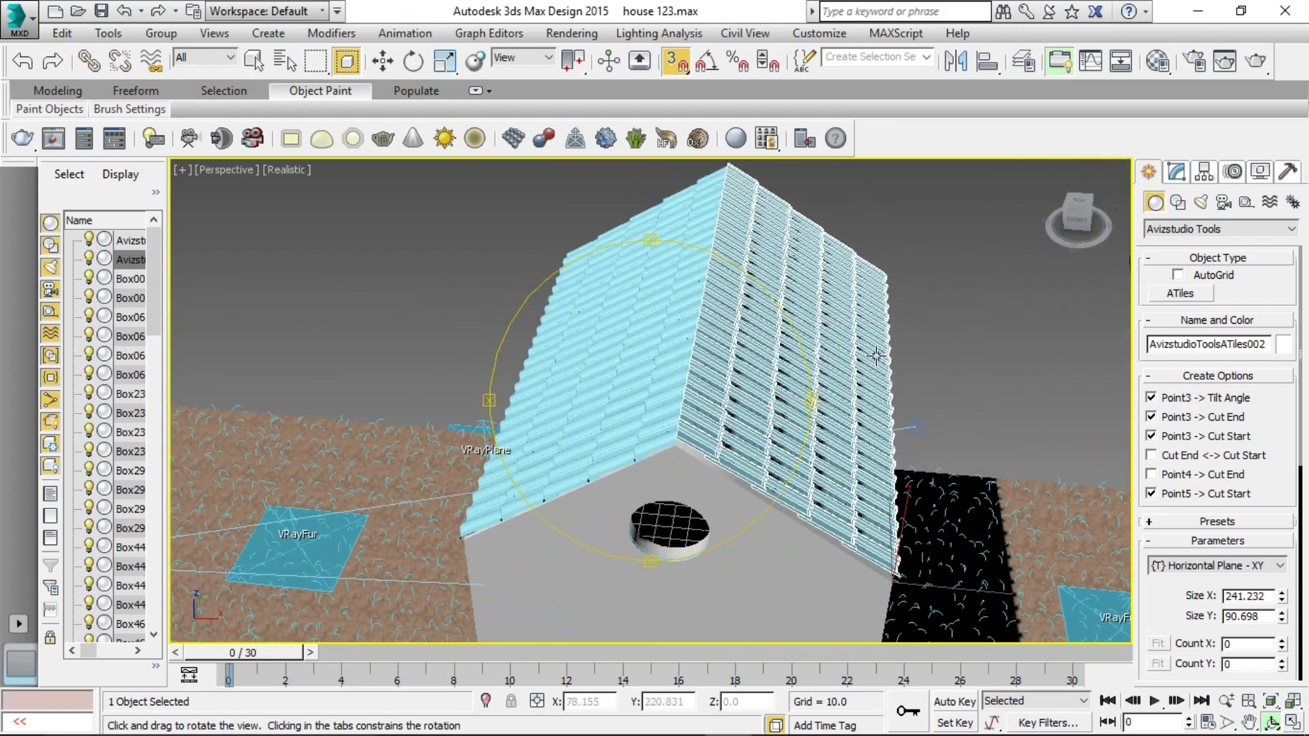
{"action": "right_click", "coordinate": [877, 355]}
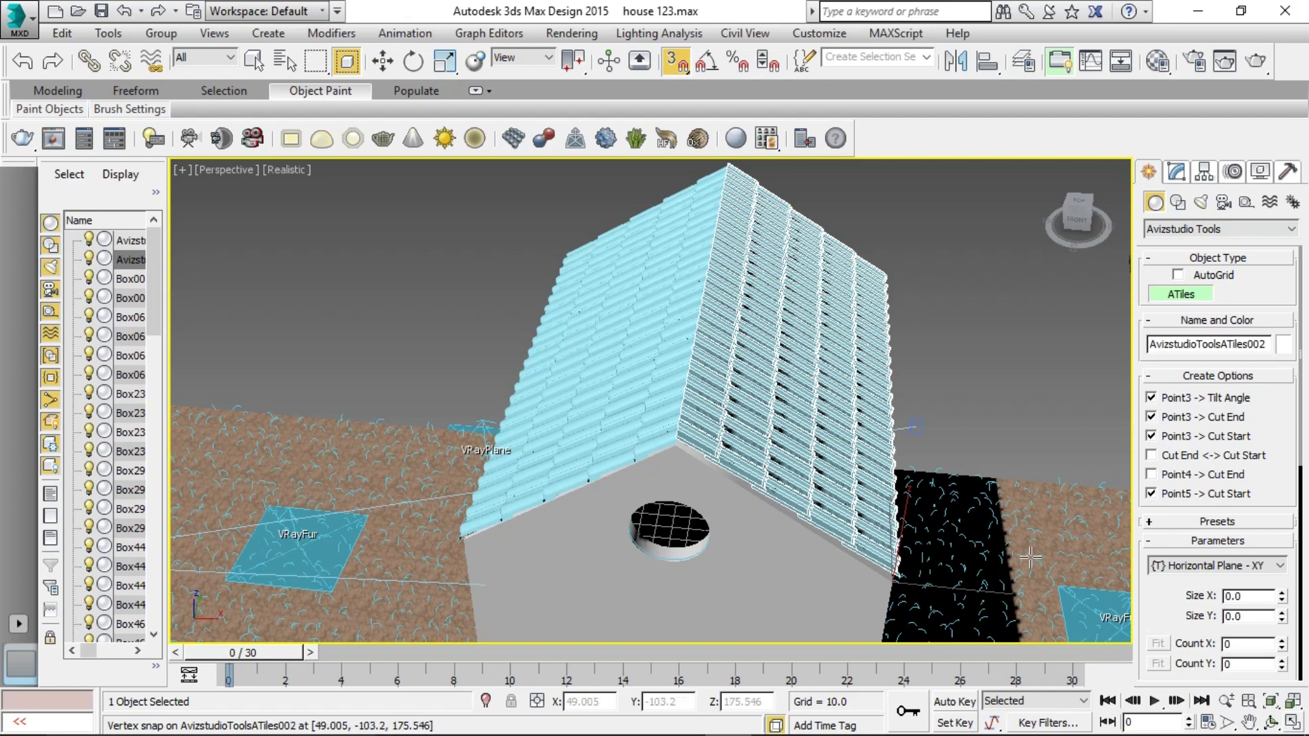
{"action": "left_click", "coordinate": [1274, 723]}
{"action": "left_click_drag", "start_coordinate": [733, 471], "coordinate": [739, 423]}
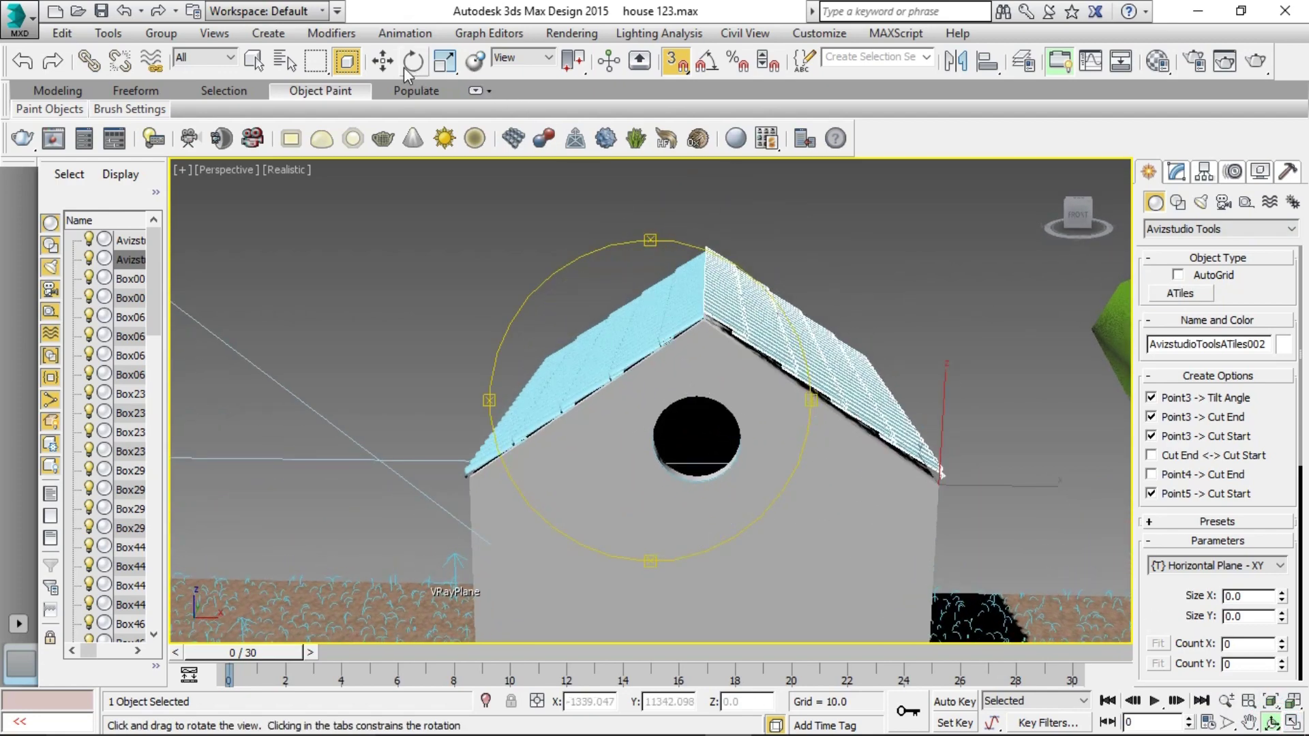
{"action": "left_click", "coordinate": [383, 61]}
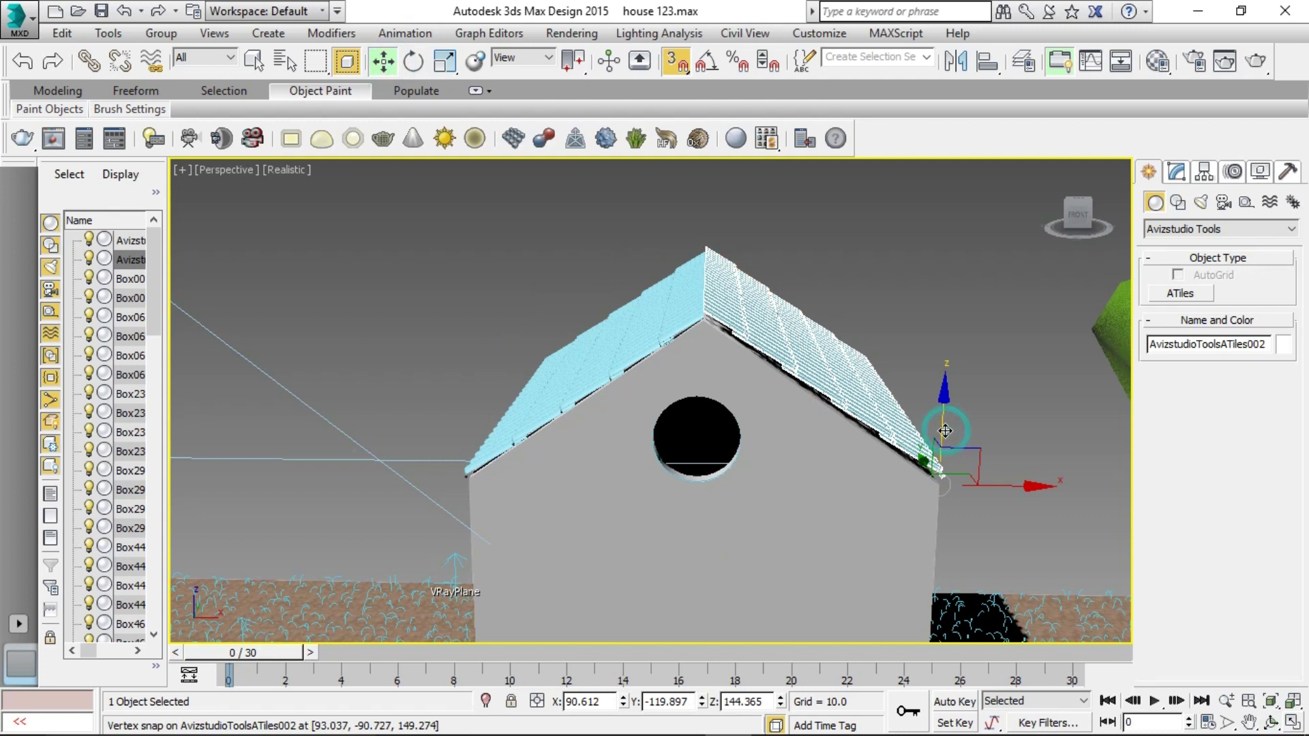
{"action": "key", "text": "s"}
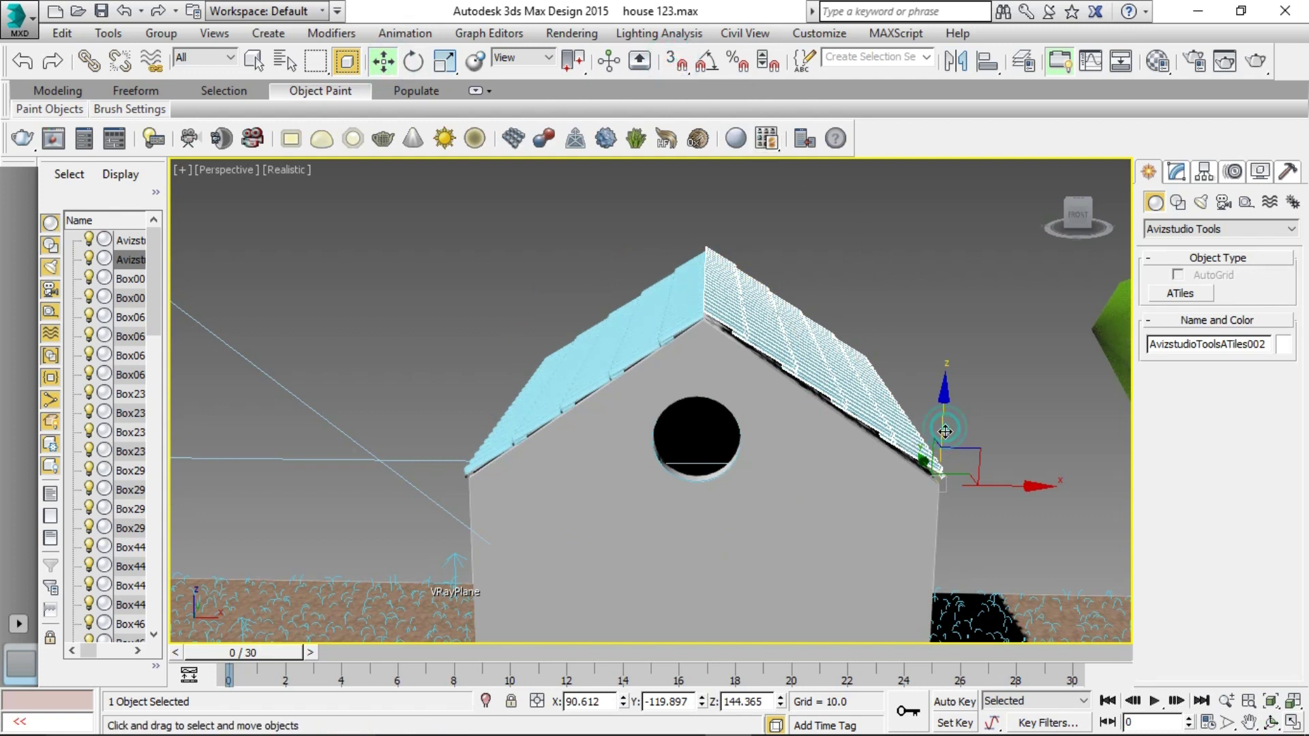
{"action": "left_click_drag", "start_coordinate": [946, 431], "coordinate": [945, 432]}
{"action": "left_click", "coordinate": [1068, 407]}
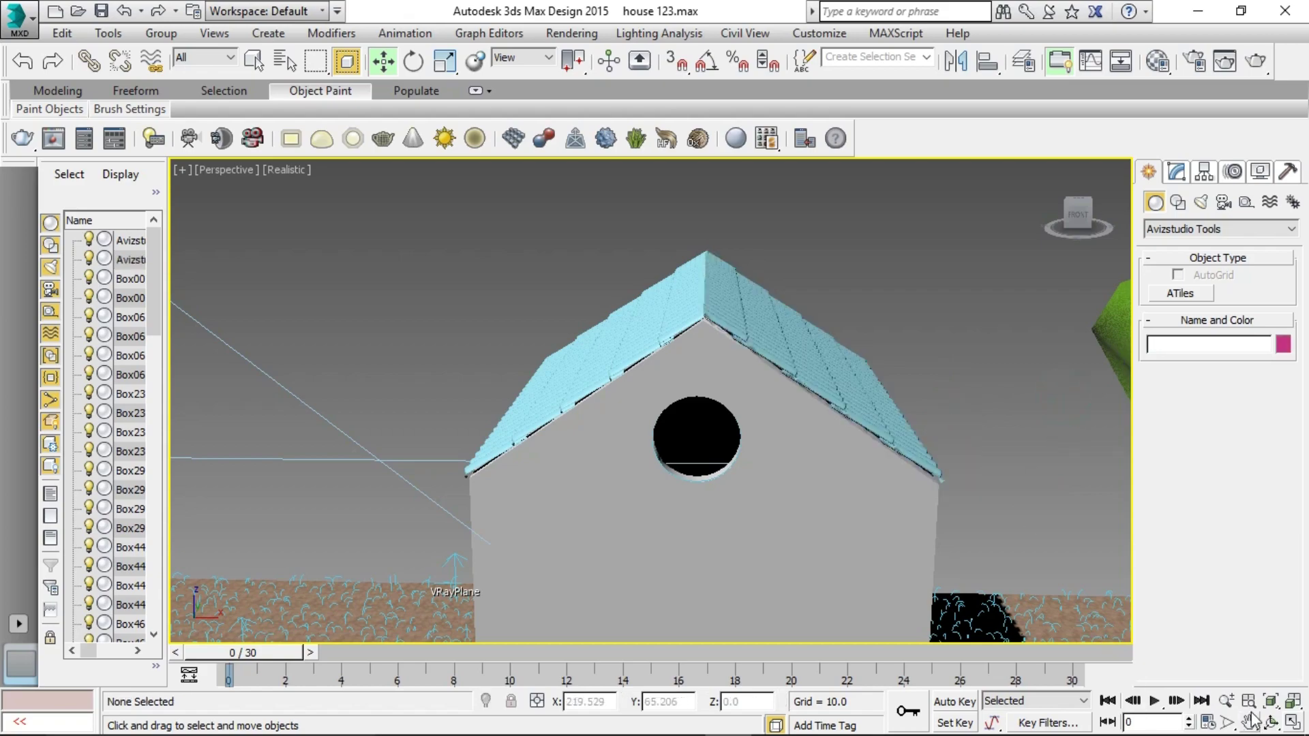
- Orbit out to view the house, tree and car with both slopes tiled
{"action": "left_click", "coordinate": [1271, 724]}
{"action": "mouse_move", "coordinate": [730, 458]}
{"action": "left_mouse_down"}
{"action": "mouse_move", "coordinate": [759, 568]}
{"action": "mouse_move", "coordinate": [614, 535]}
{"action": "mouse_move", "coordinate": [813, 494]}
{"action": "left_mouse_up"}
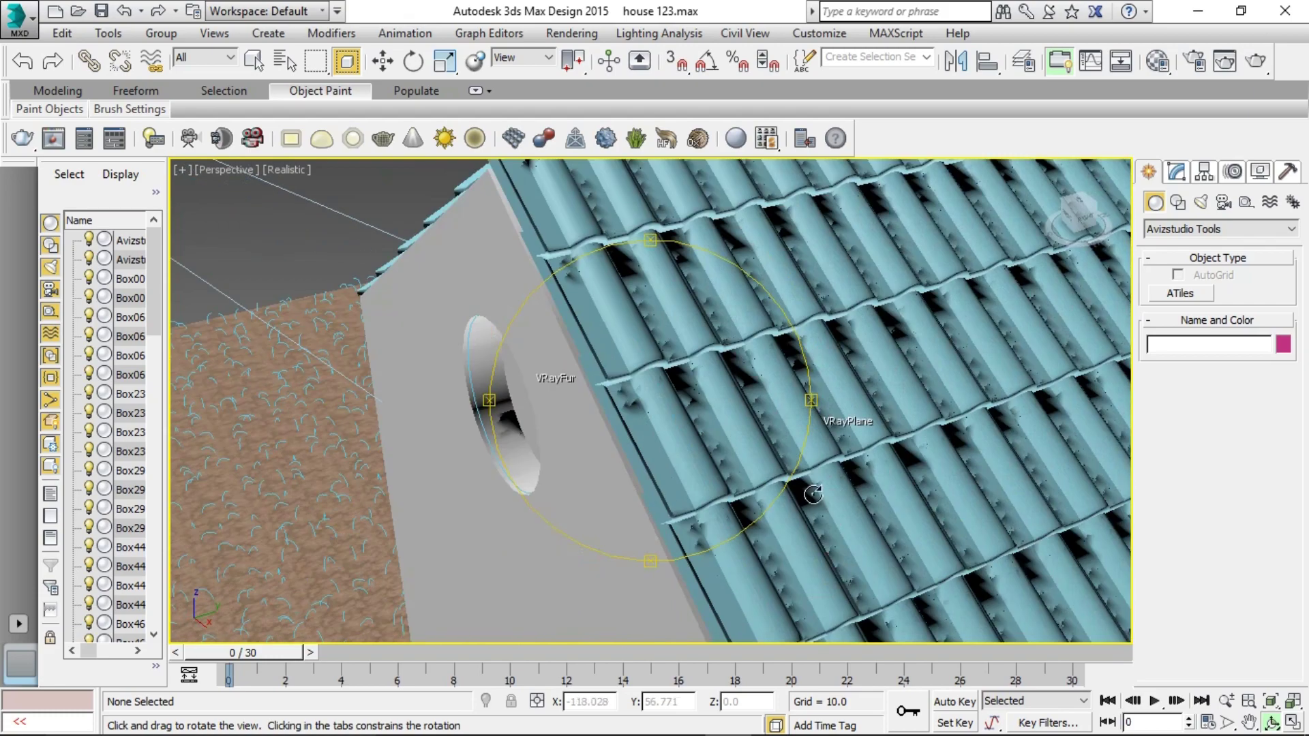
{"action": "mouse_move", "coordinate": [694, 457]}
{"action": "left_mouse_down"}
{"action": "mouse_move", "coordinate": [702, 467]}
{"action": "mouse_move", "coordinate": [687, 475]}
{"action": "mouse_move", "coordinate": [629, 480]}
{"action": "left_mouse_up"}
{"action": "scroll", "coordinate": [602, 452], "scroll_direction": "down", "scroll_amount": 5}
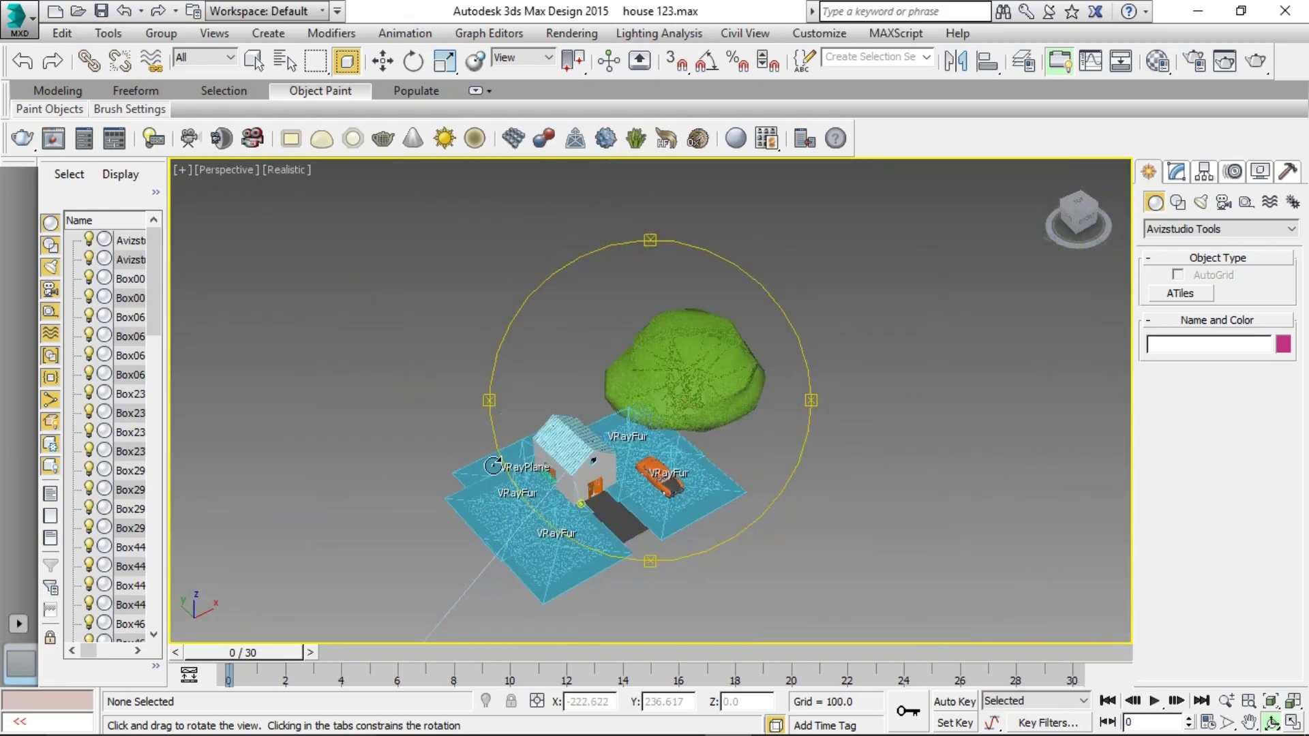
{"action": "scroll", "coordinate": [663, 440], "scroll_direction": "up", "scroll_amount": 5}
{"action": "scroll", "coordinate": [663, 440], "scroll_direction": "up", "scroll_amount": 3}
- Start another ATiles object using the Straight Line - Y layout
{"action": "key", "text": "w"}
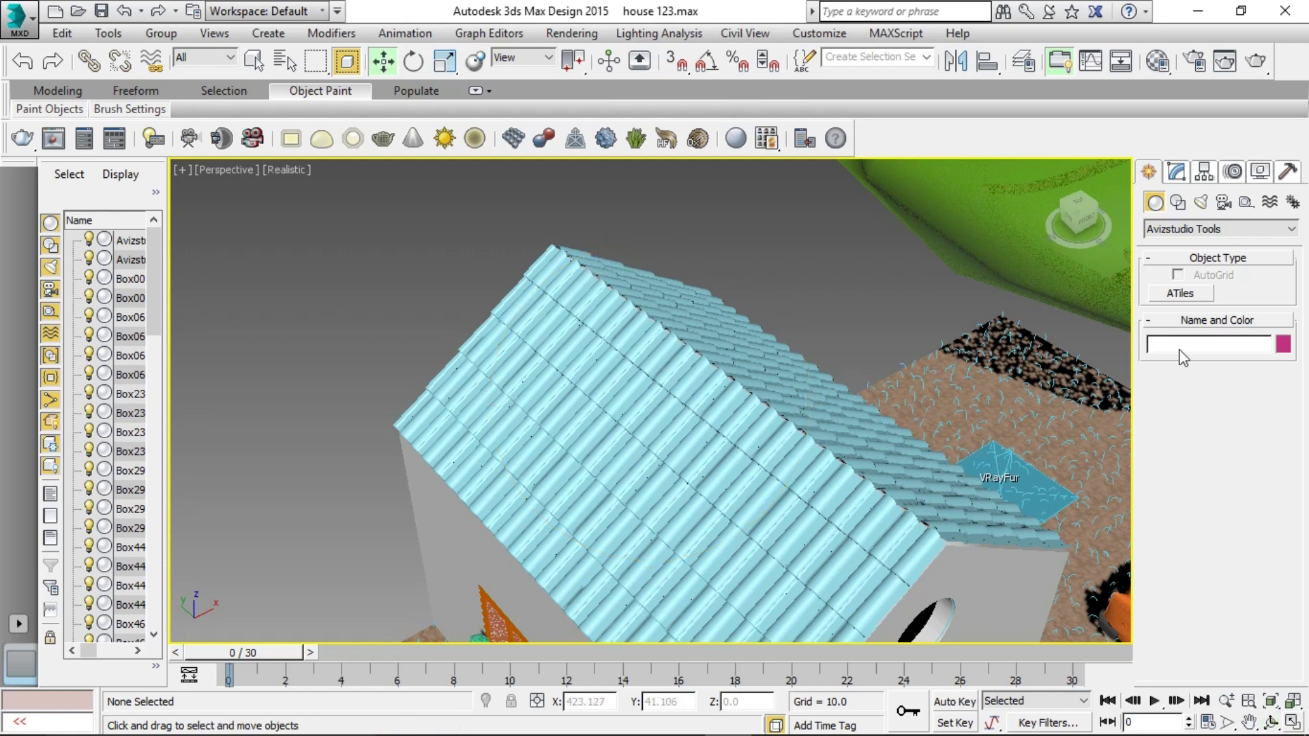
{"action": "left_click", "coordinate": [1198, 299]}
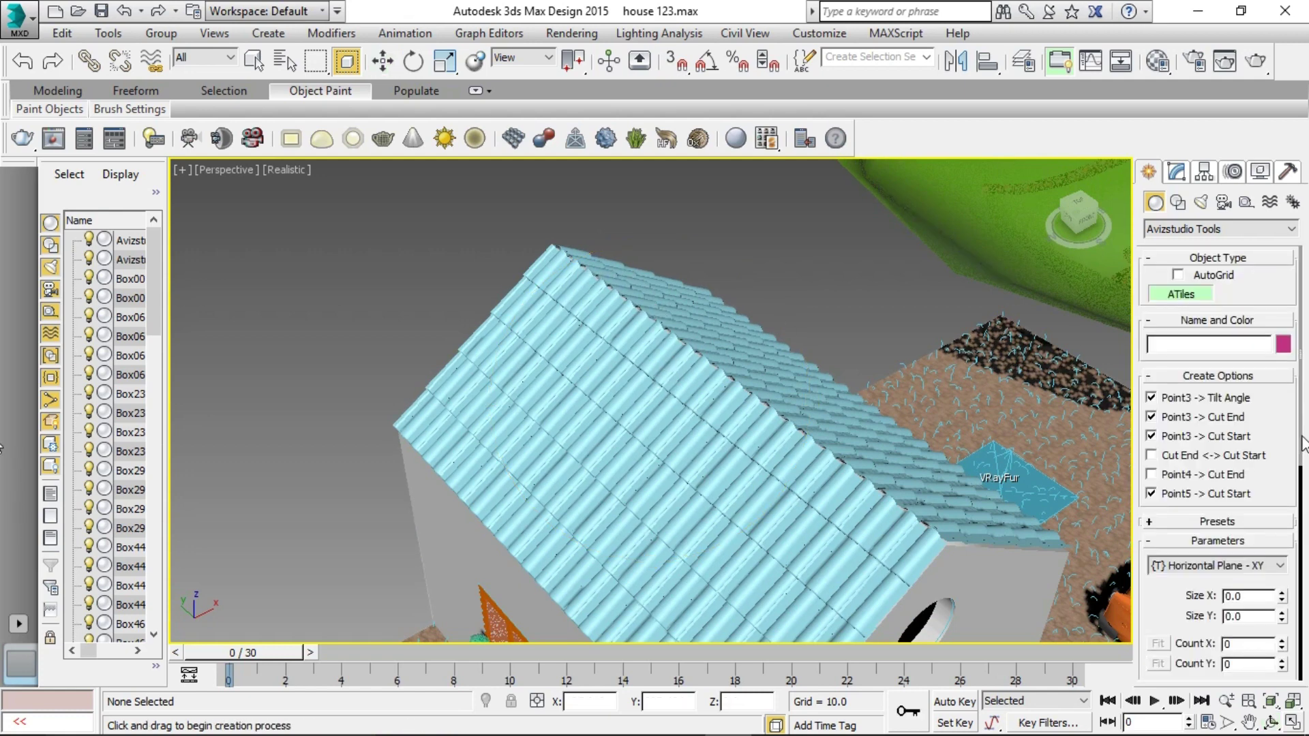
{"action": "mouse_move", "coordinate": [1304, 444]}
{"action": "left_mouse_down"}
{"action": "mouse_move", "coordinate": [1303, 628]}
{"action": "mouse_move", "coordinate": [1306, 549]}
{"action": "left_mouse_up"}
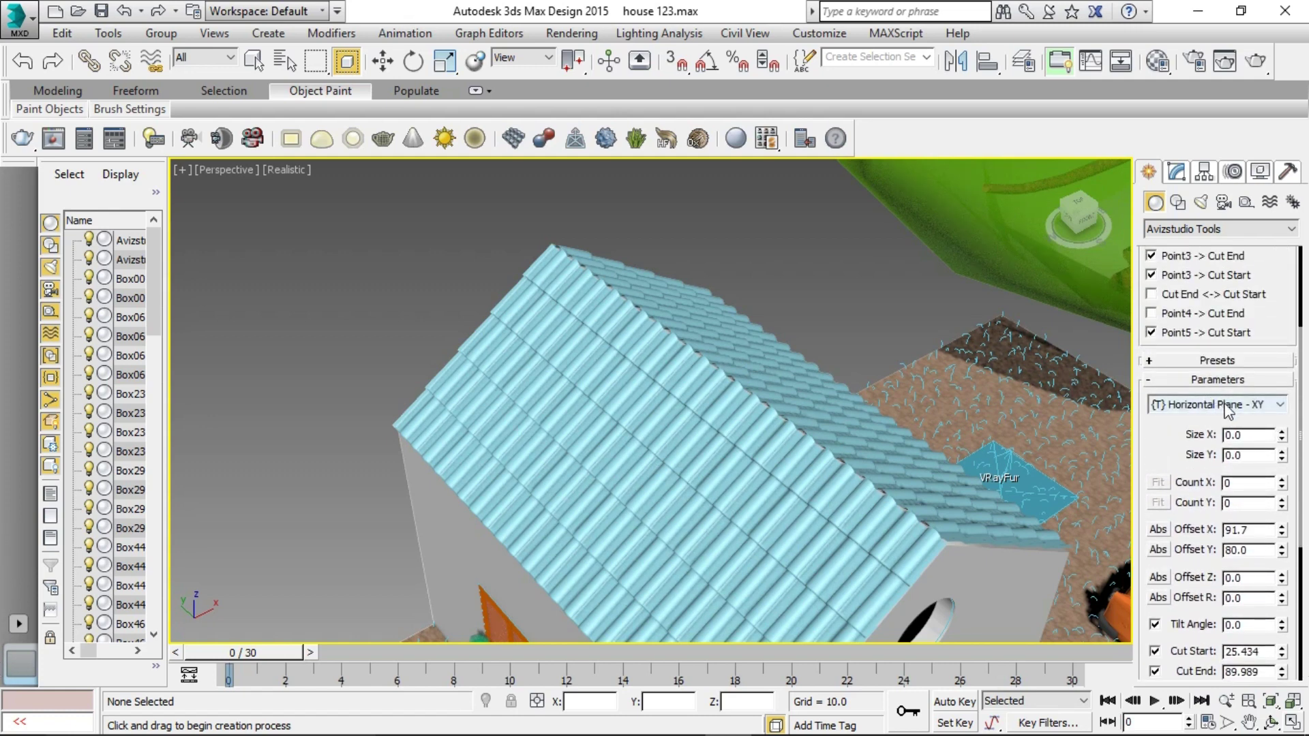
{"action": "left_click", "coordinate": [1246, 404]}
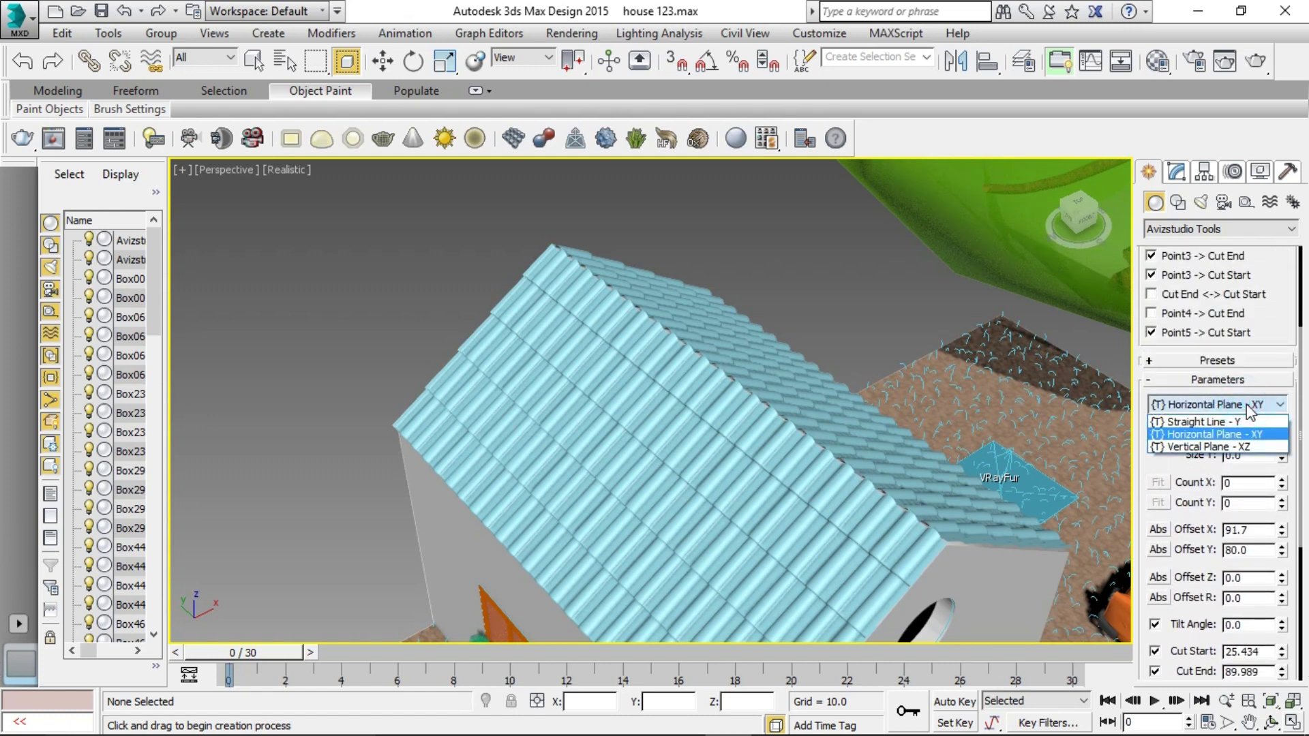
{"action": "left_click", "coordinate": [1211, 425]}
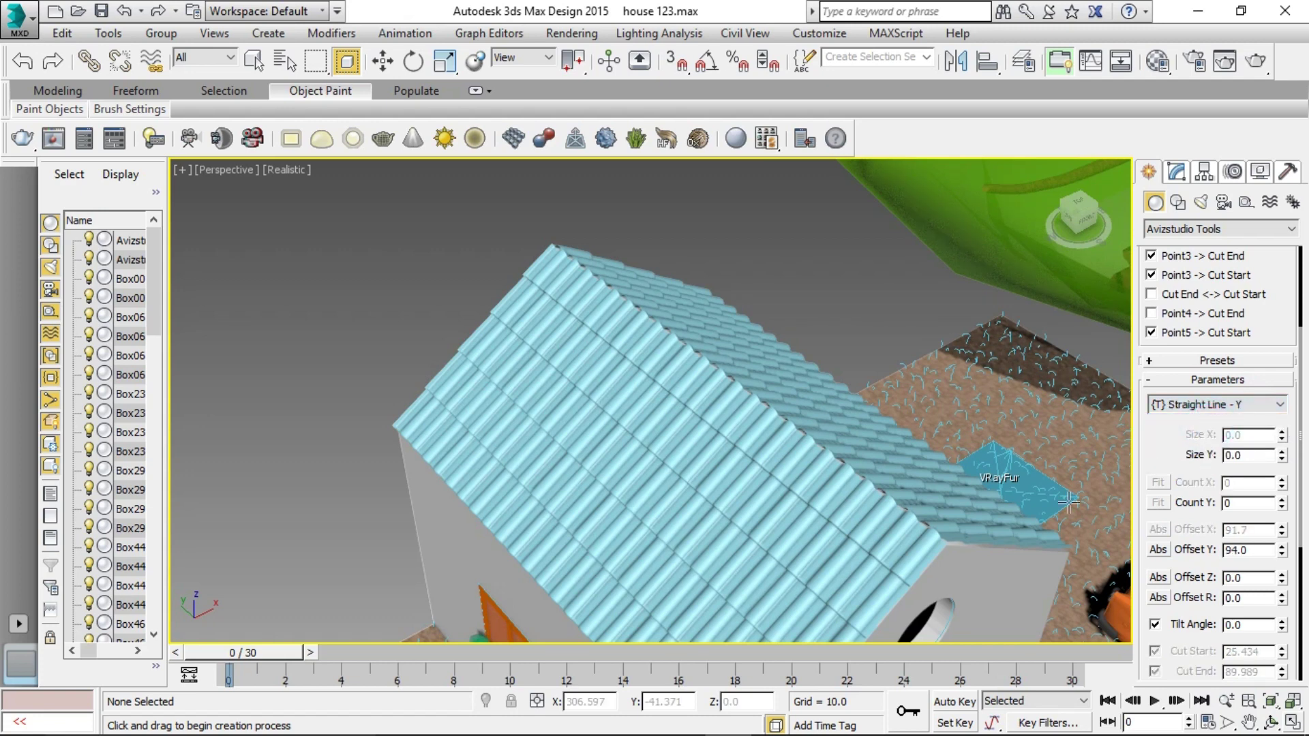
{"action": "scroll", "coordinate": [971, 566], "scroll_direction": "up", "scroll_amount": 2}
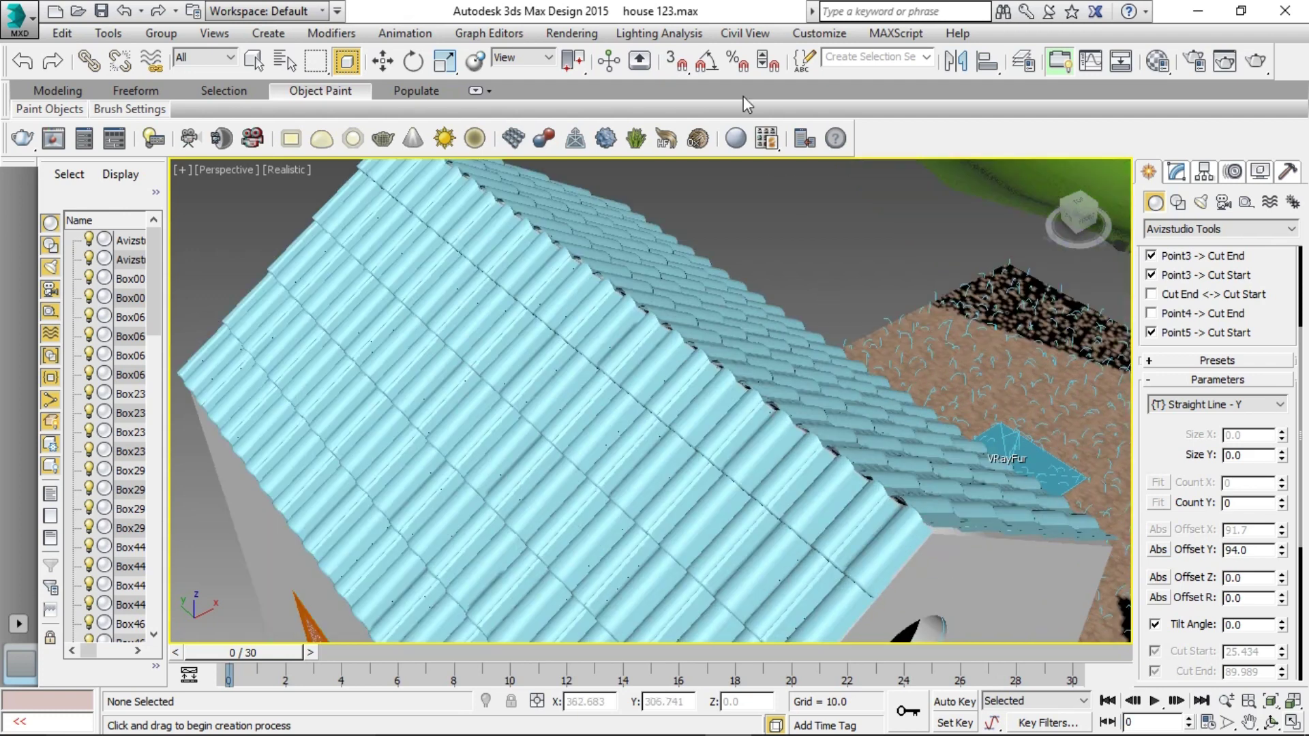
- Draw a first ridge-tile row with 3D snap on, then undo the misplaced row
{"action": "left_click", "coordinate": [682, 68]}
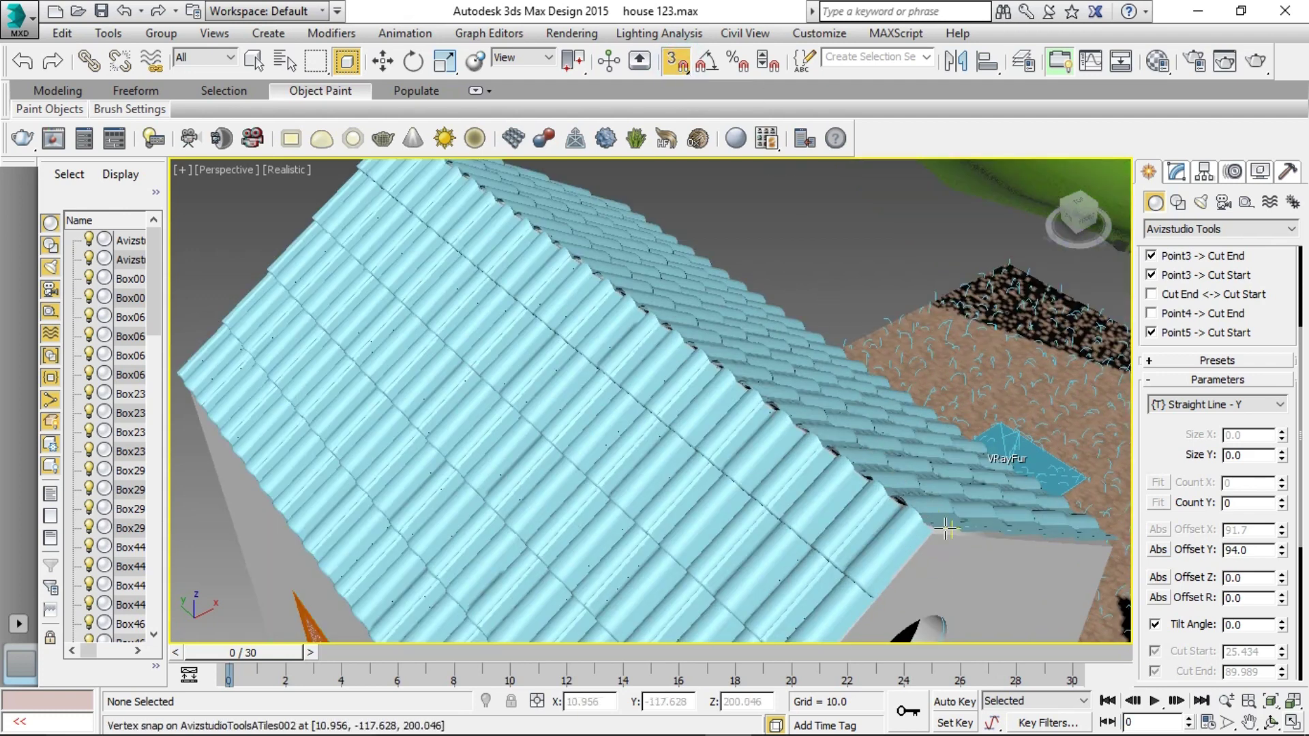
{"action": "left_click_drag", "start_coordinate": [931, 538], "coordinate": [449, 291]}
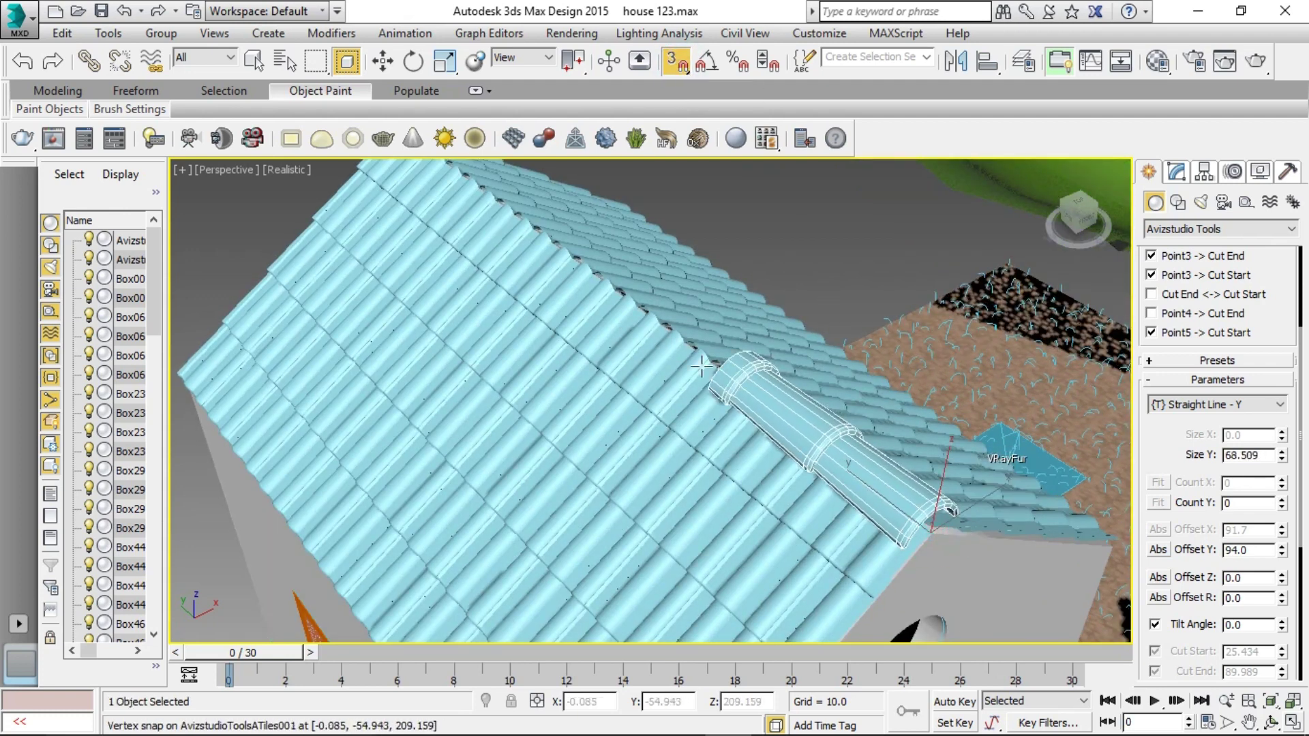
{"action": "scroll", "coordinate": [449, 292], "scroll_direction": "down", "scroll_amount": 5}
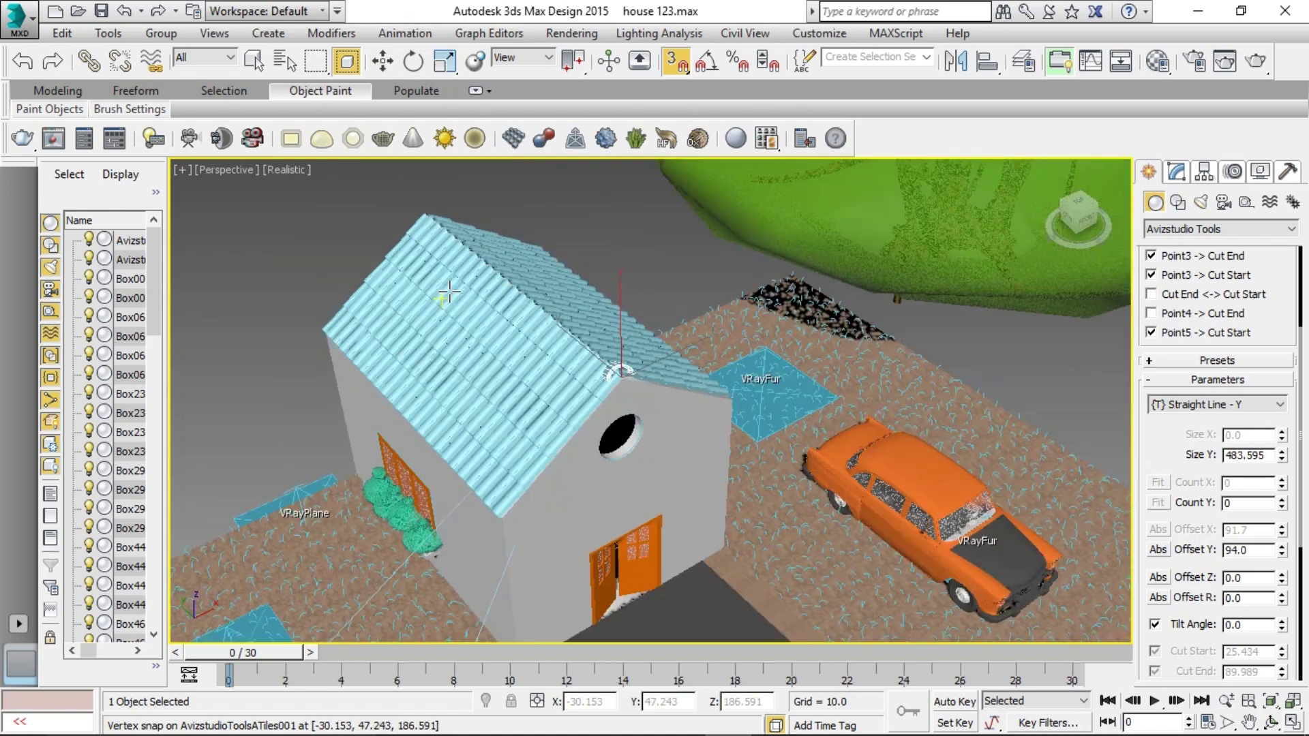
{"action": "mouse_move", "coordinate": [449, 292]}
{"action": "left_mouse_down"}
{"action": "mouse_move", "coordinate": [419, 214]}
{"action": "mouse_move", "coordinate": [431, 218]}
{"action": "left_mouse_up"}
{"action": "scroll", "coordinate": [418, 215], "scroll_direction": "up", "scroll_amount": 3}
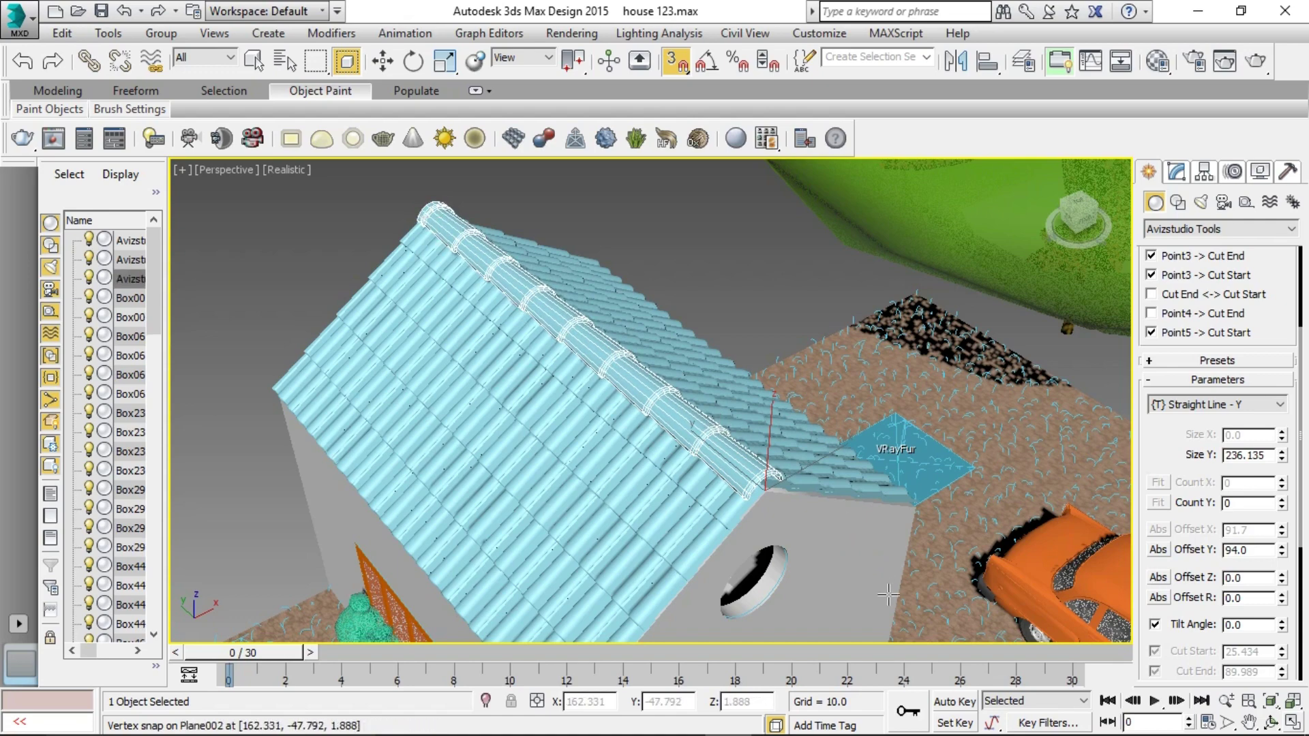
{"action": "left_click", "coordinate": [1270, 722]}
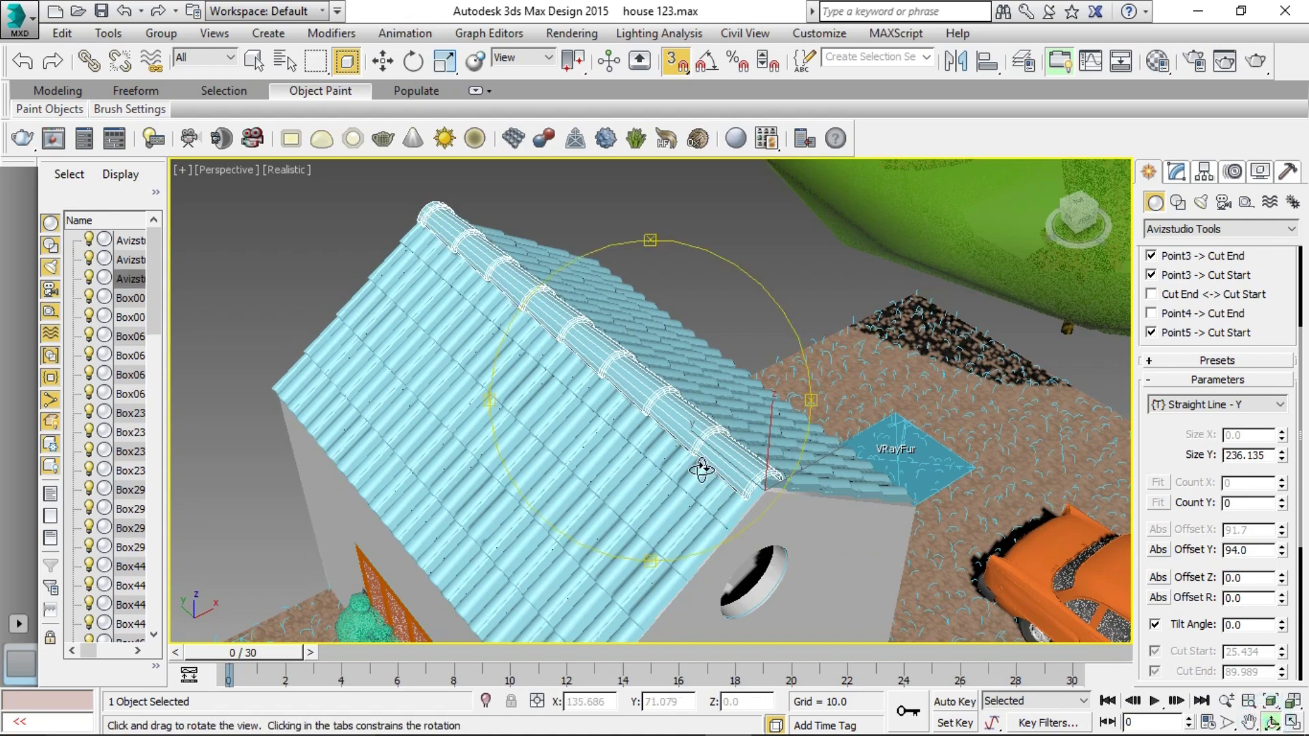
{"action": "mouse_move", "coordinate": [701, 470]}
{"action": "left_mouse_down"}
{"action": "mouse_move", "coordinate": [764, 382]}
{"action": "mouse_move", "coordinate": [767, 419]}
{"action": "mouse_move", "coordinate": [821, 409]}
{"action": "mouse_move", "coordinate": [836, 474]}
{"action": "mouse_move", "coordinate": [872, 437]}
{"action": "mouse_move", "coordinate": [896, 447]}
{"action": "left_mouse_up"}
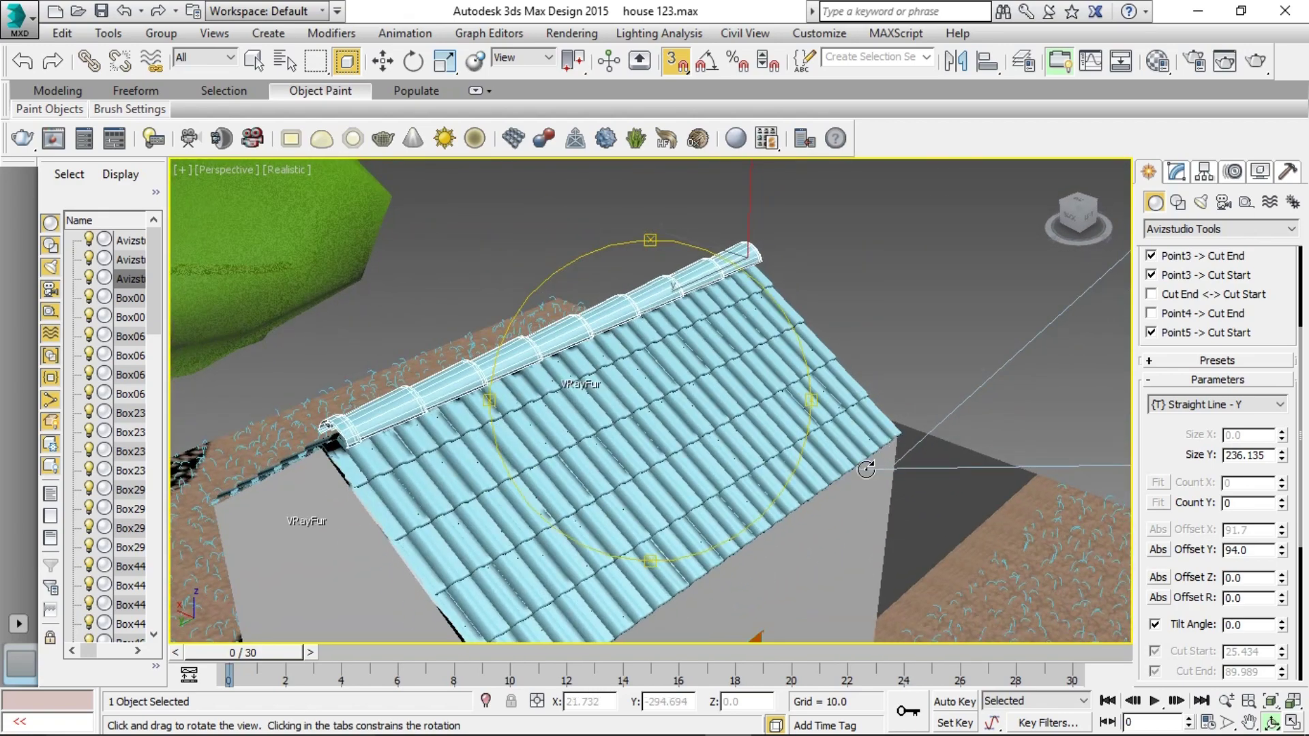
{"action": "key", "text": "ctrl+z"}
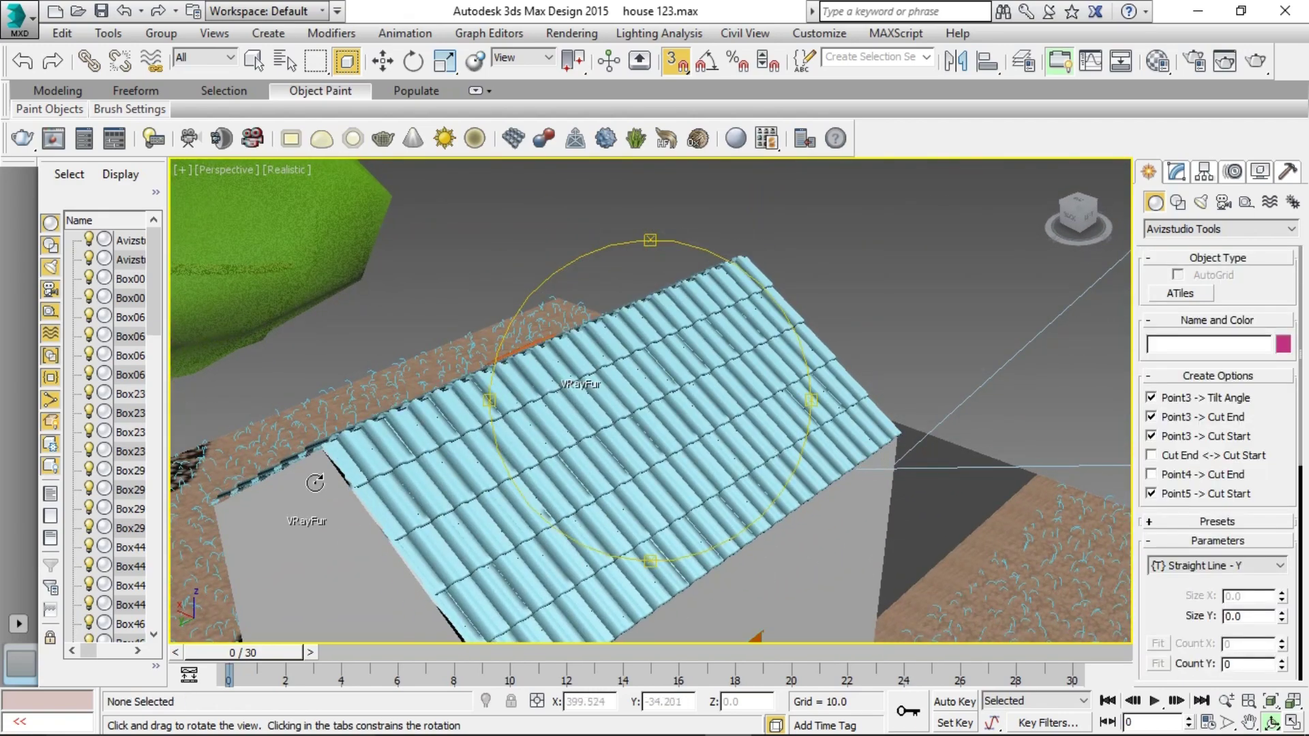
- Lay ATiles003 as a single ridge-tile row along the full ridge, Size Y 241.2
{"action": "scroll", "coordinate": [321, 479], "scroll_direction": "up", "scroll_amount": 4}
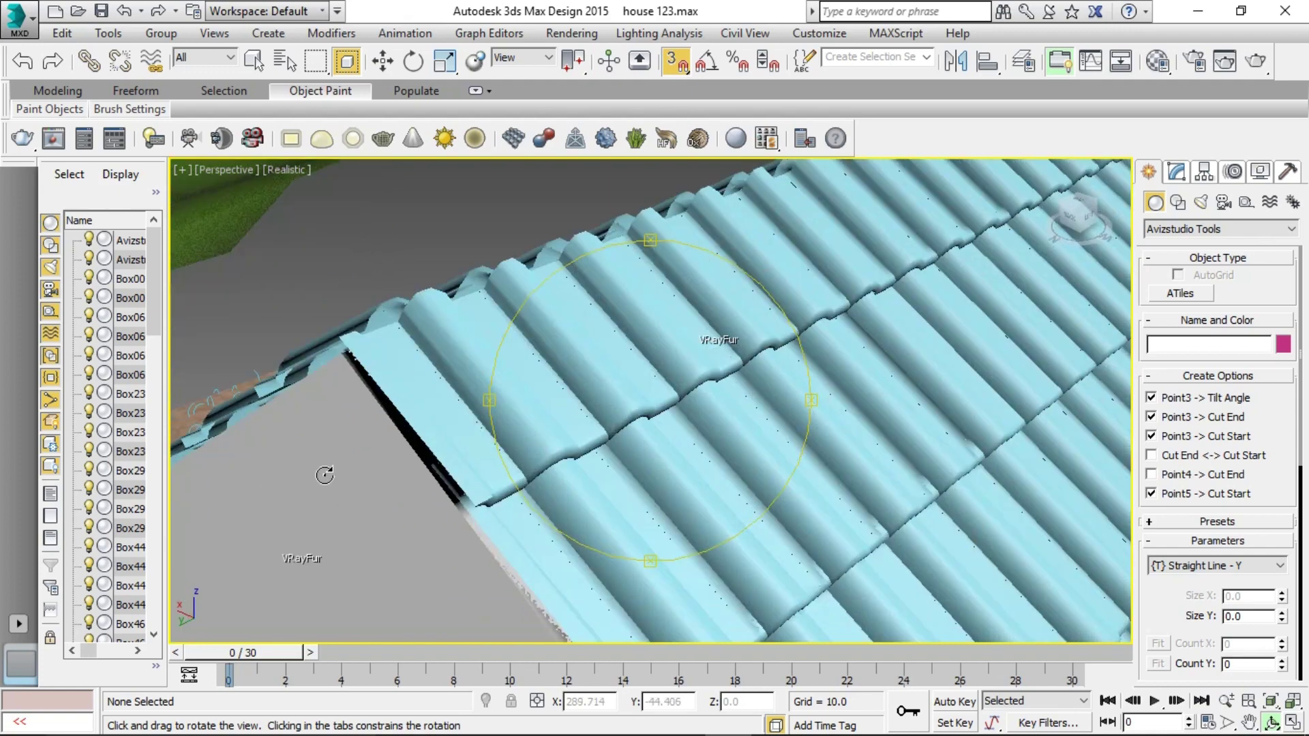
{"action": "right_click", "coordinate": [345, 364]}
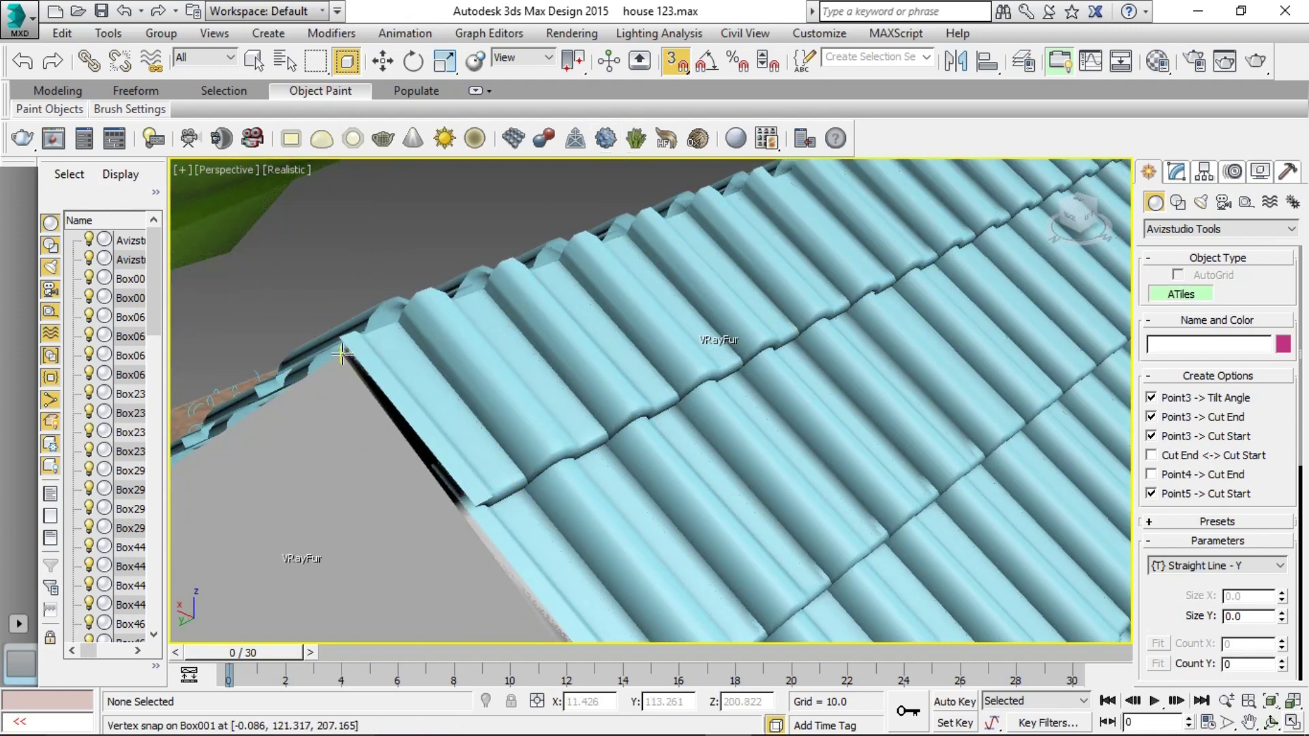
{"action": "left_click", "coordinate": [343, 356]}
{"action": "scroll", "coordinate": [605, 380], "scroll_direction": "down", "scroll_amount": 3}
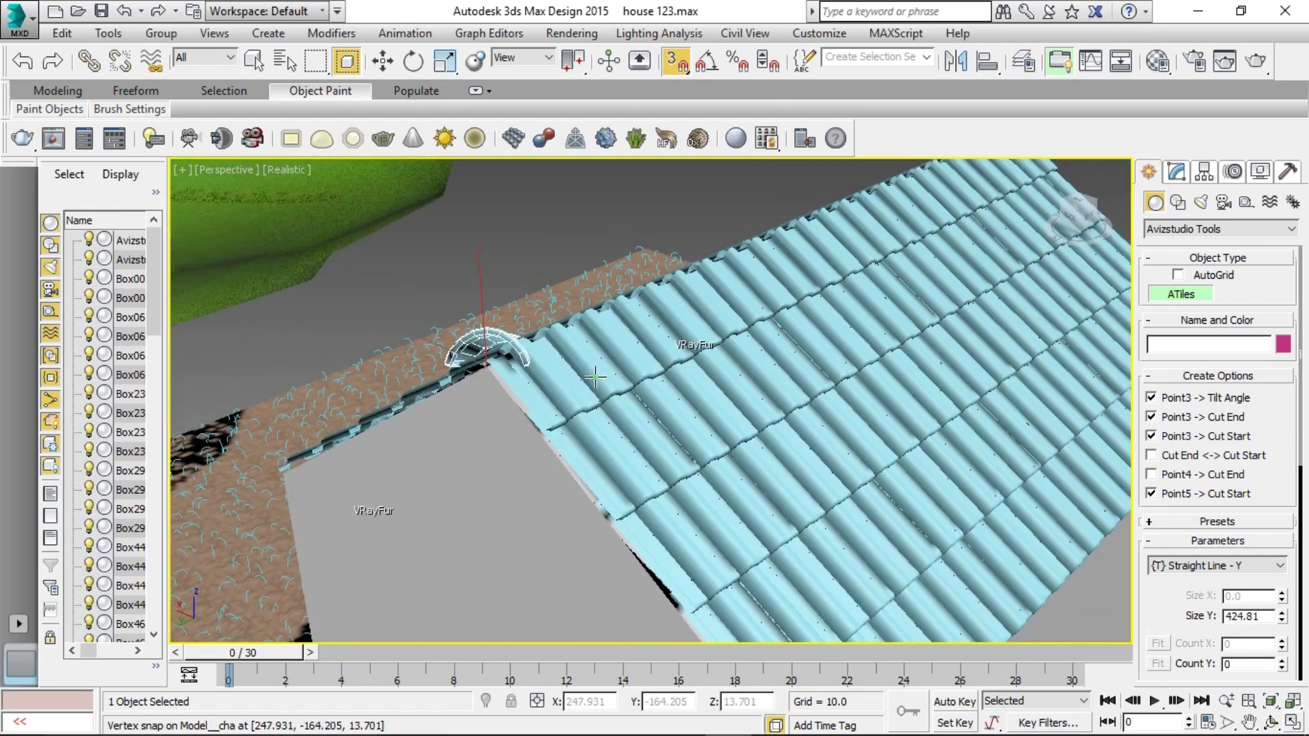
{"action": "scroll", "coordinate": [594, 377], "scroll_direction": "down", "scroll_amount": 2}
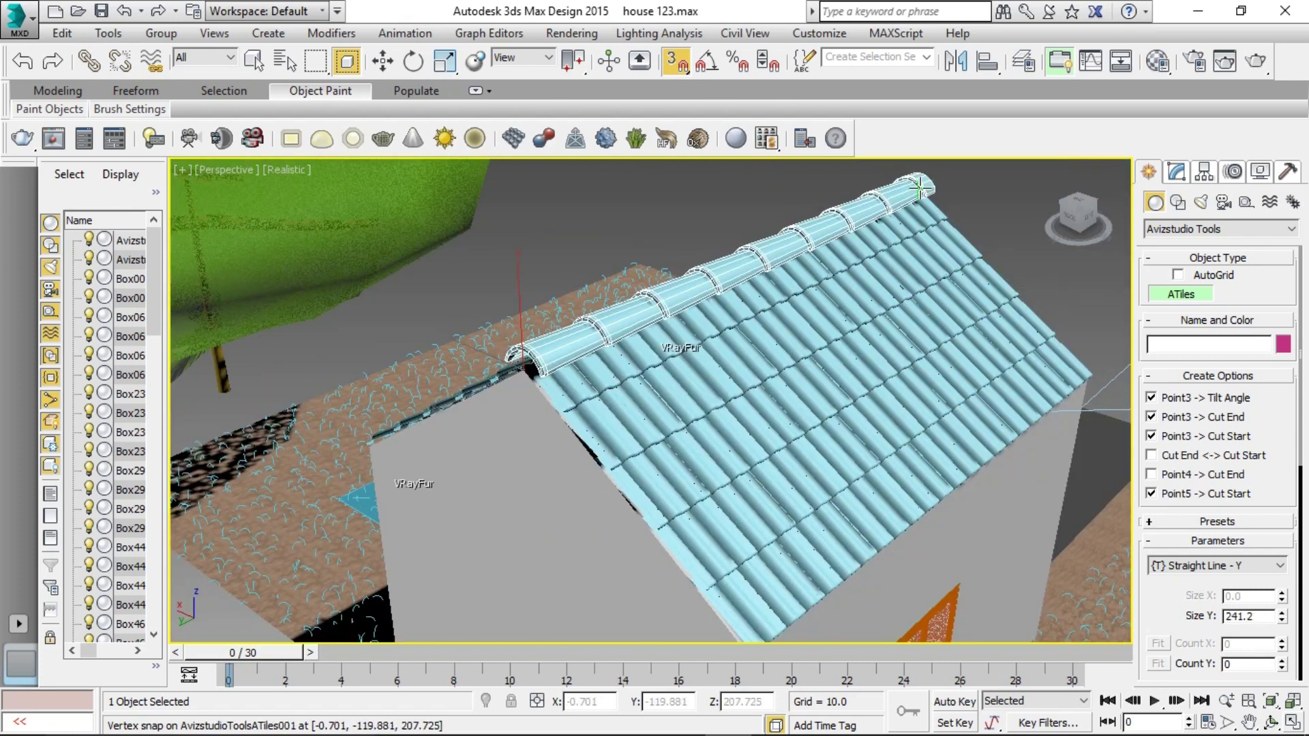
{"action": "left_click", "coordinate": [920, 185]}
{"action": "left_click", "coordinate": [920, 191]}
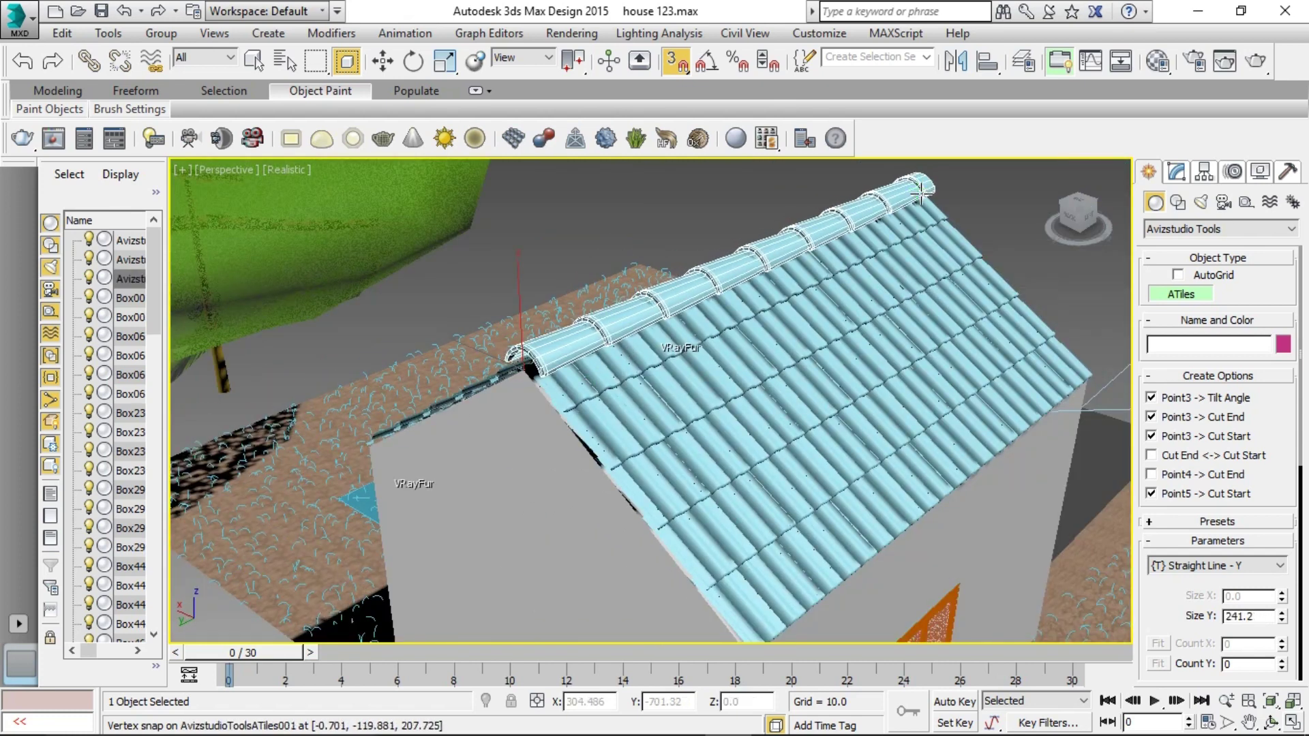
{"action": "left_click", "coordinate": [1272, 723]}
{"action": "left_click_drag", "start_coordinate": [776, 468], "coordinate": [526, 456]}
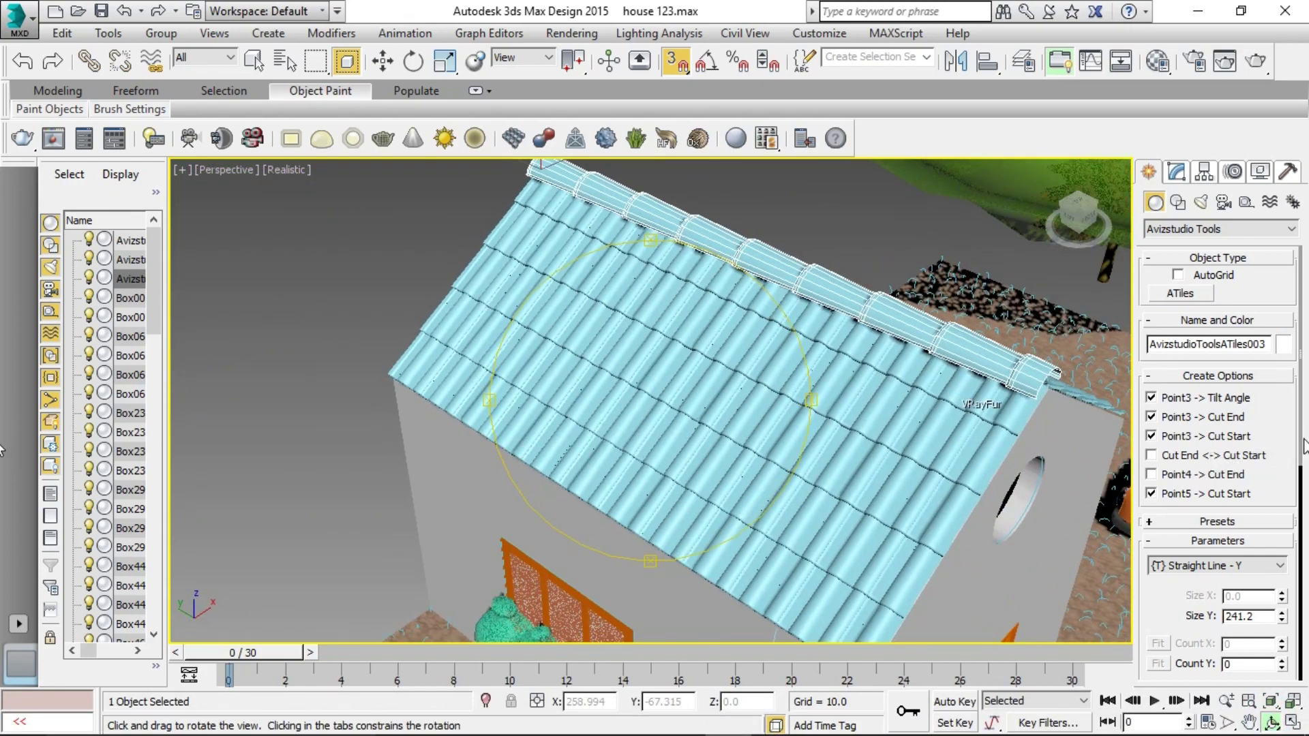
- Expand Advanced Parameters and set the ridge tiles' Scale Element to 0.5
{"action": "scroll", "coordinate": [1304, 438], "scroll_direction": "down", "scroll_amount": 10}
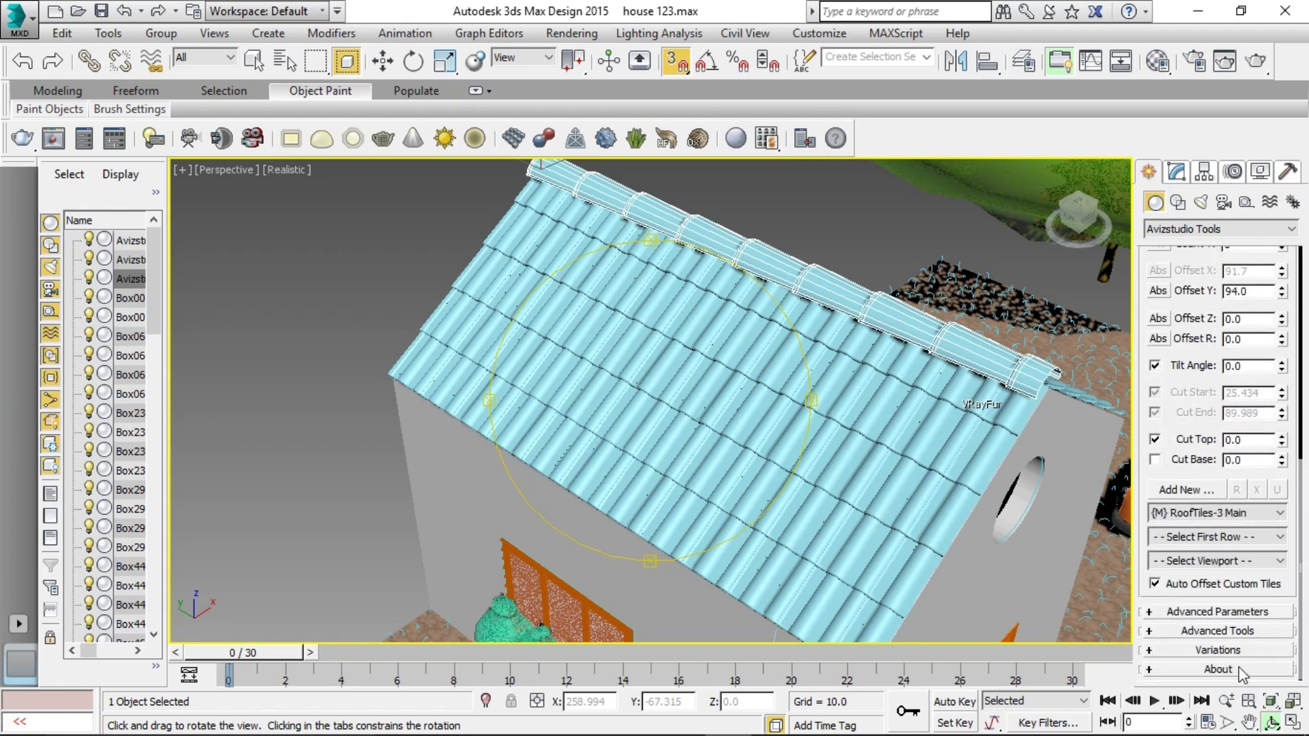
{"action": "left_click", "coordinate": [1230, 619]}
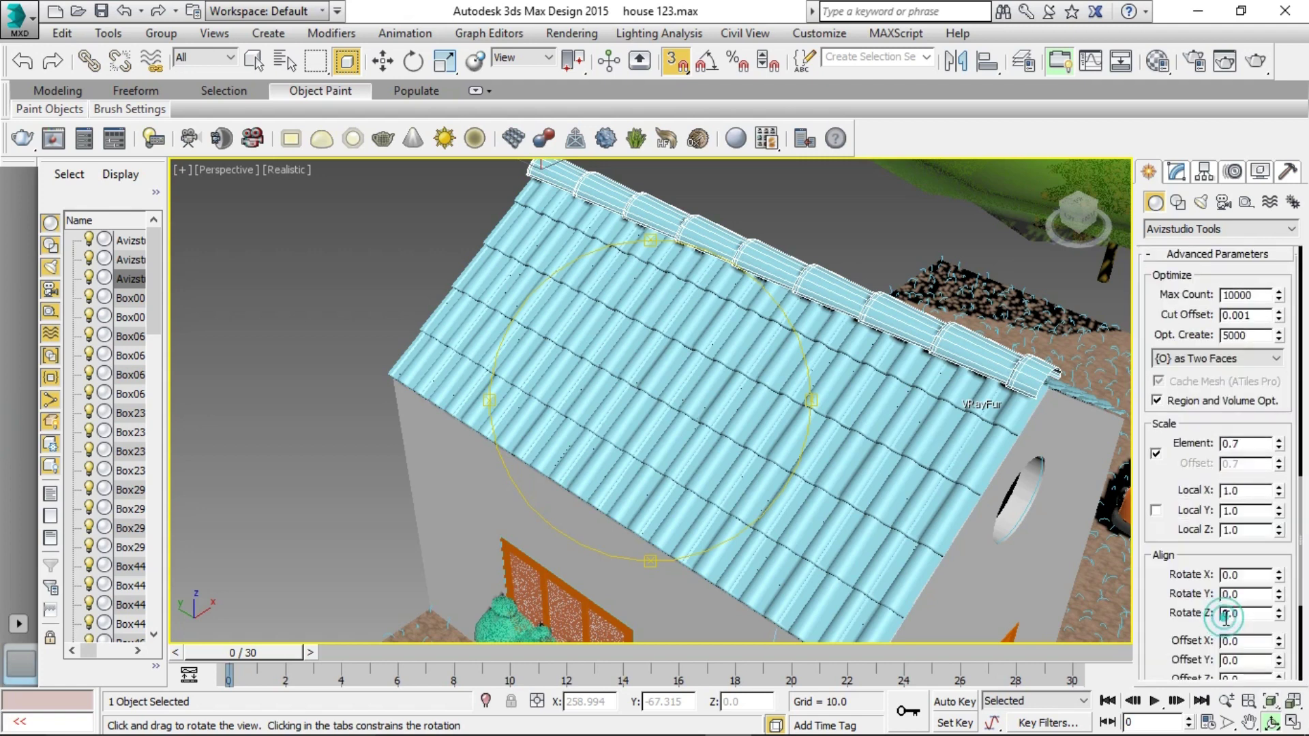
{"action": "left_click", "coordinate": [1280, 450]}
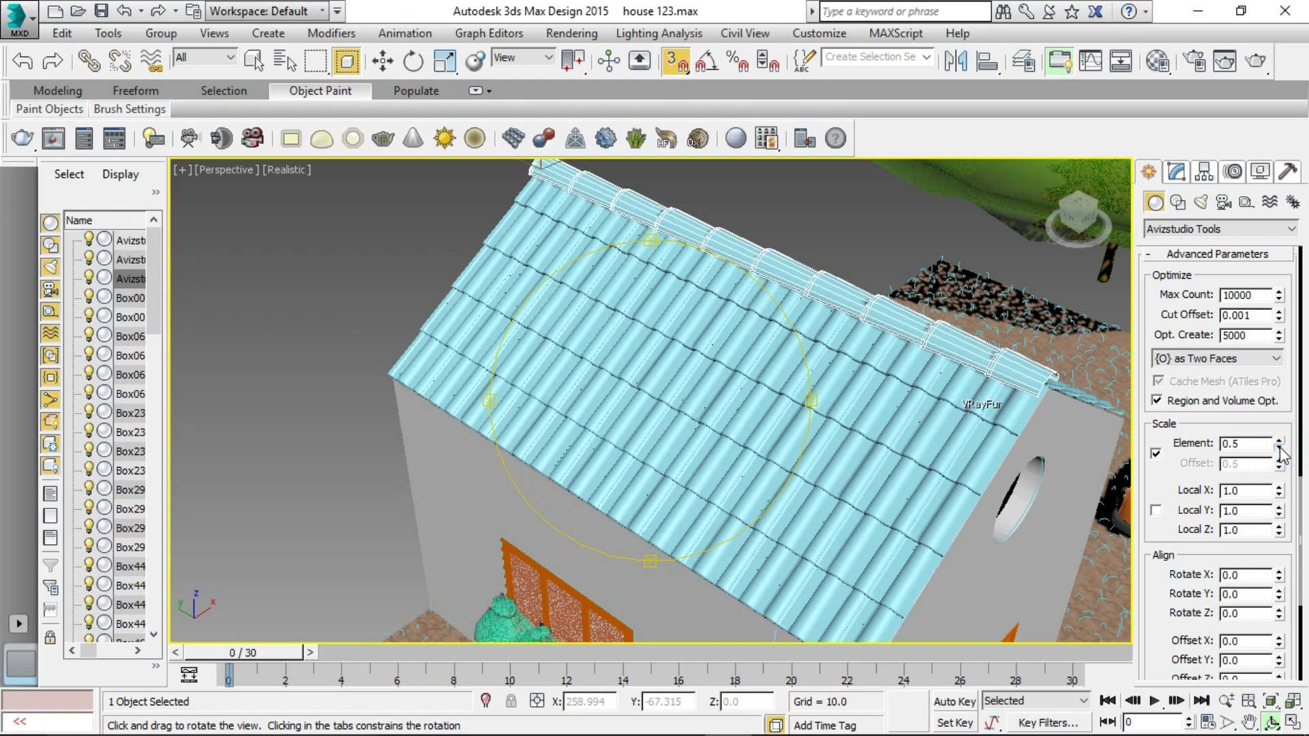
{"action": "left_click", "coordinate": [1280, 450]}
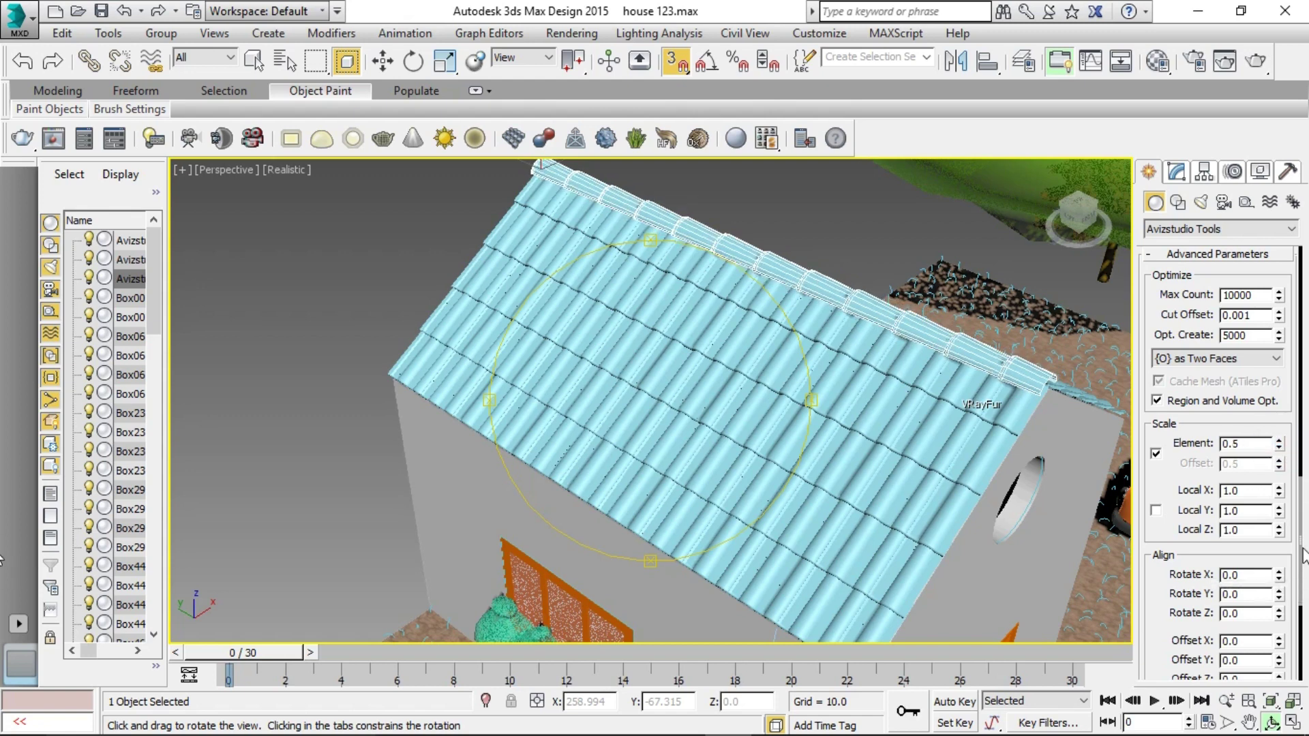
- Lengthen the ridge-tile row slightly to Size Y 241.7
{"action": "scroll", "coordinate": [1221, 443], "scroll_direction": "up", "scroll_amount": 3}
{"action": "scroll", "coordinate": [1221, 444], "scroll_direction": "up", "scroll_amount": 3}
{"action": "scroll", "coordinate": [1221, 444], "scroll_direction": "up", "scroll_amount": 3}
{"action": "scroll", "coordinate": [1217, 464], "scroll_direction": "up", "scroll_amount": 3}
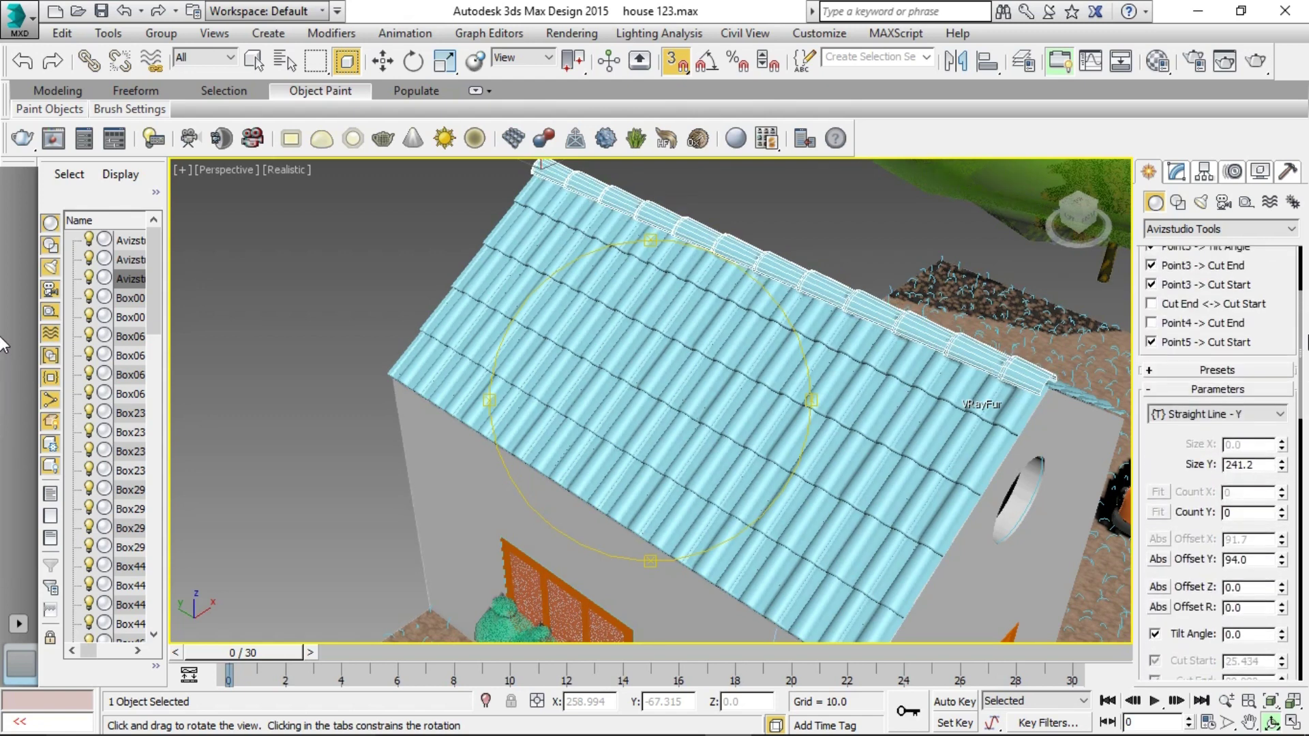
{"action": "scroll", "coordinate": [1217, 464], "scroll_direction": "up", "scroll_amount": 2}
{"action": "left_click_drag", "start_coordinate": [1306, 276], "coordinate": [1305, 329]}
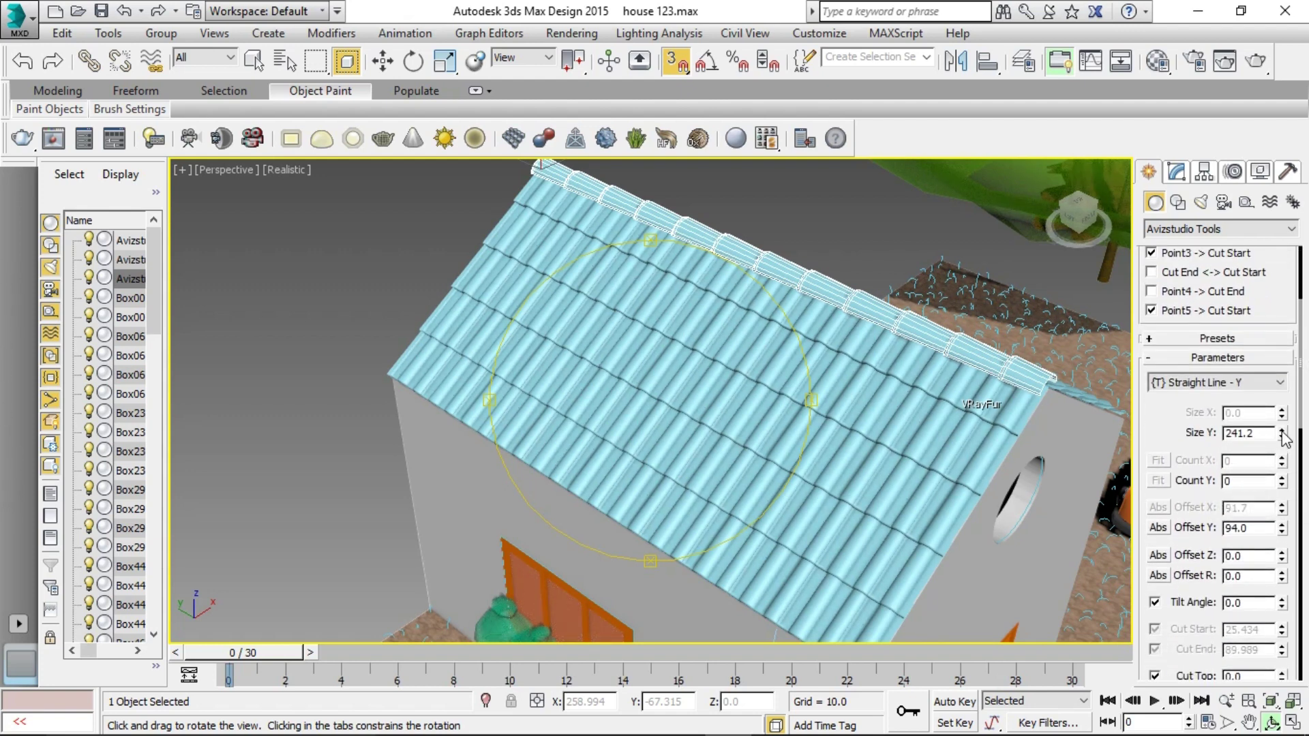
{"action": "left_click_drag", "start_coordinate": [1283, 435], "coordinate": [1283, 415]}
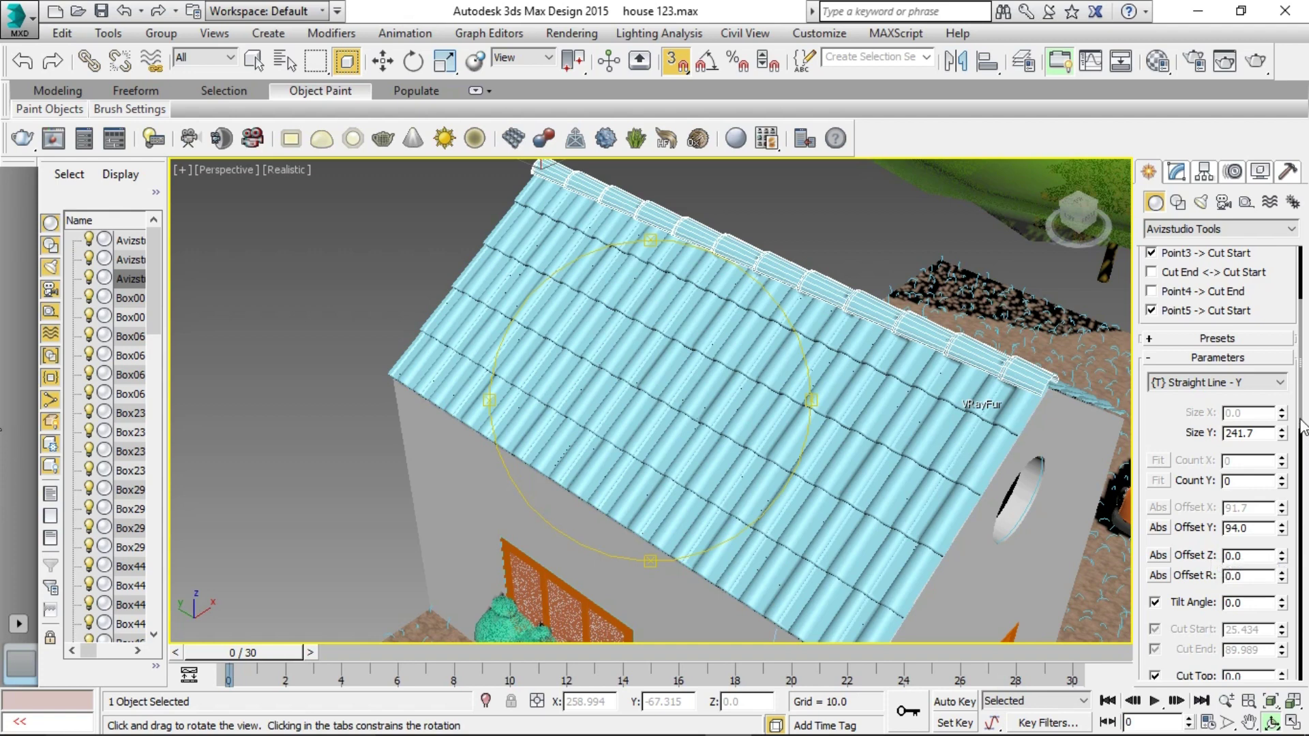
{"action": "mouse_move", "coordinate": [1302, 428]}
{"action": "left_mouse_down"}
{"action": "mouse_move", "coordinate": [1303, 498]}
{"action": "mouse_move", "coordinate": [1302, 464]}
{"action": "left_mouse_up"}
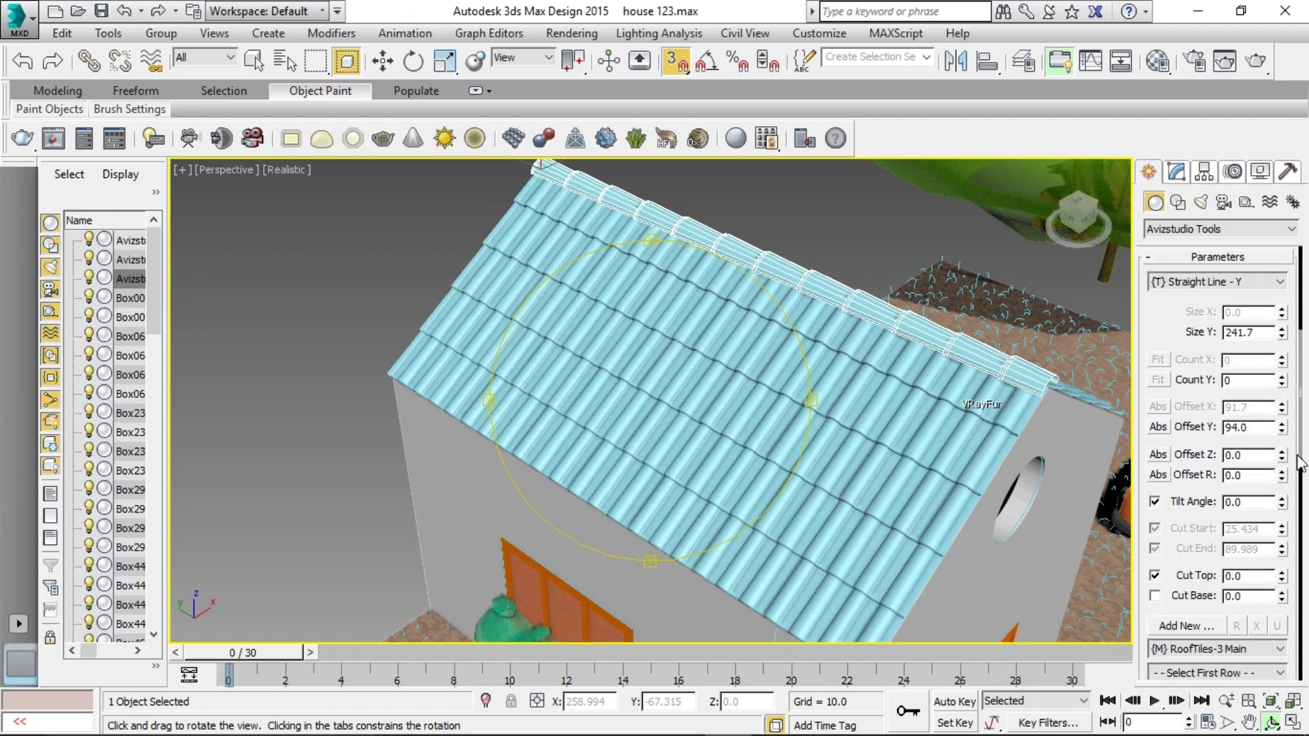
- Fit the ridge row along Y with Count Y set to 15 tiles
{"action": "left_click", "coordinate": [1283, 383]}
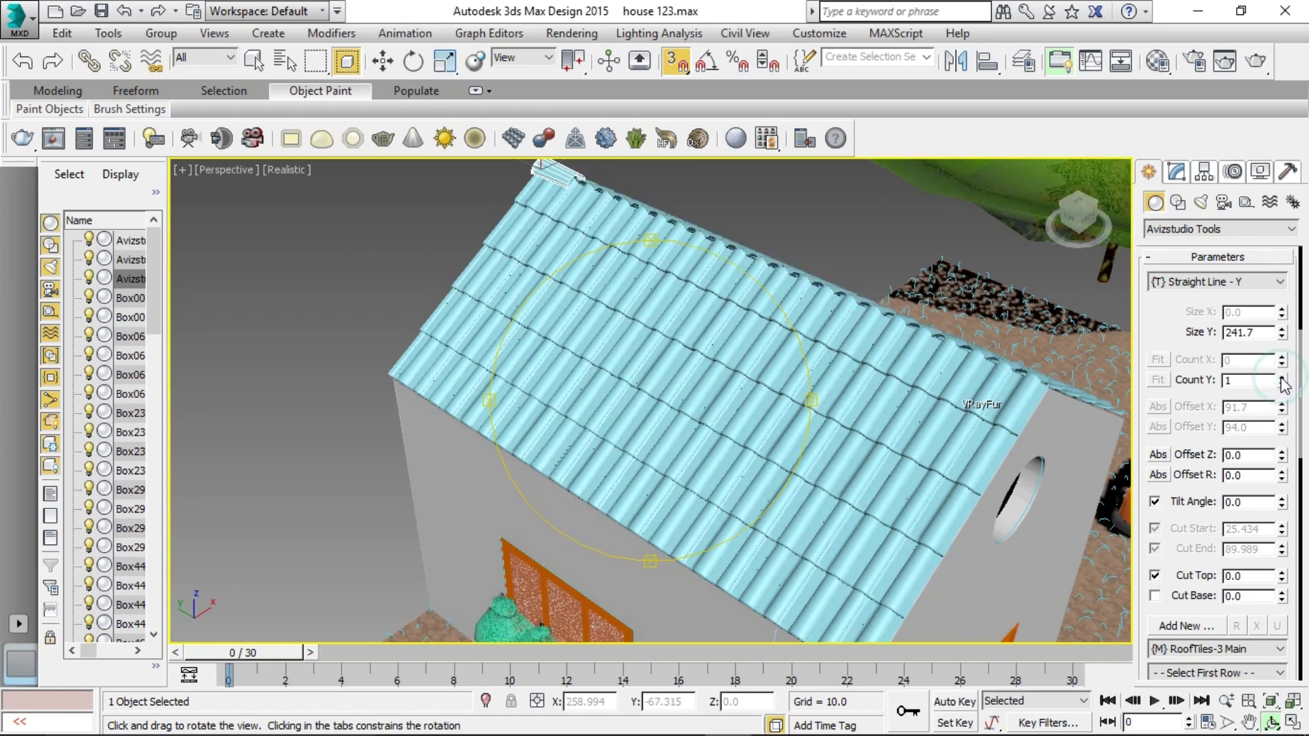
{"action": "mouse_move", "coordinate": [1290, 350]}
{"action": "left_mouse_down"}
{"action": "mouse_move", "coordinate": [1290, 363]}
{"action": "mouse_move", "coordinate": [1273, 360]}
{"action": "mouse_move", "coordinate": [1291, 362]}
{"action": "left_mouse_up"}
{"action": "mouse_move", "coordinate": [825, 438]}
{"action": "left_mouse_down"}
{"action": "mouse_move", "coordinate": [845, 468]}
{"action": "mouse_move", "coordinate": [909, 487]}
{"action": "left_mouse_up"}
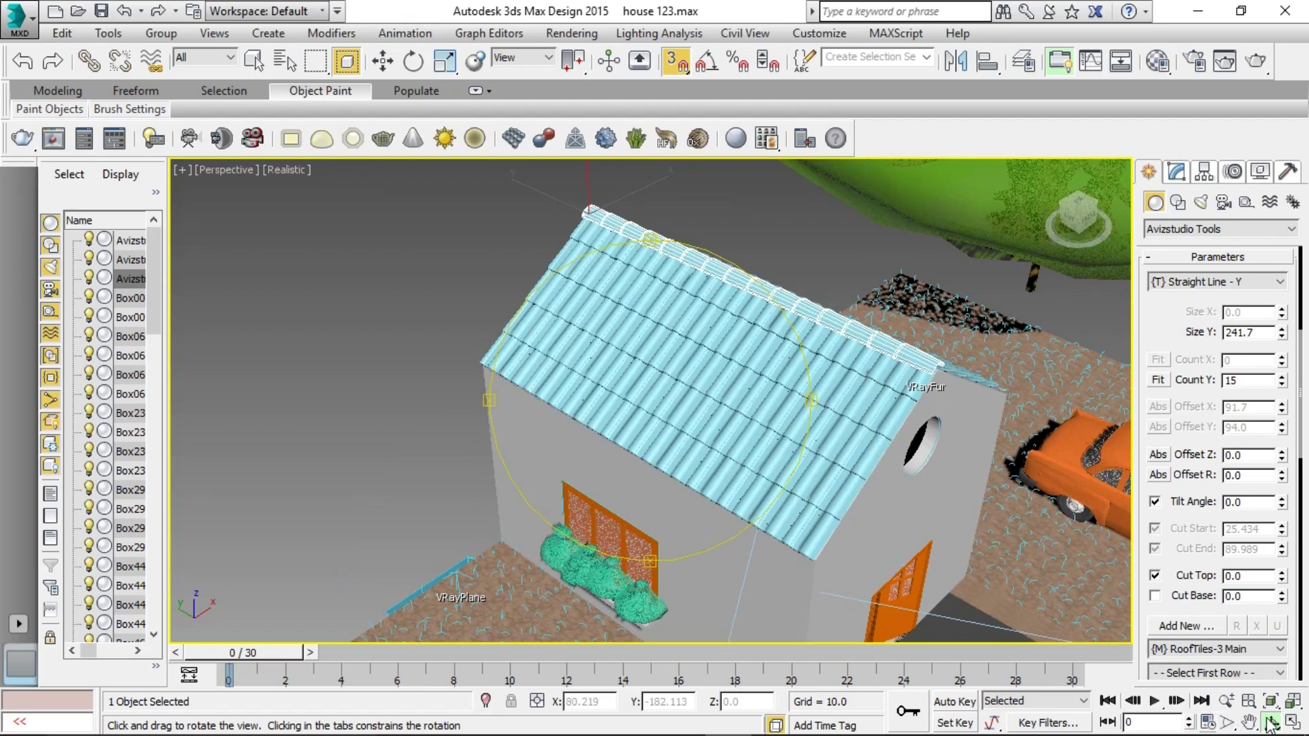
{"action": "mouse_move", "coordinate": [701, 415]}
{"action": "left_mouse_down"}
{"action": "mouse_move", "coordinate": [610, 405]}
{"action": "mouse_move", "coordinate": [623, 455]}
{"action": "mouse_move", "coordinate": [520, 399]}
{"action": "mouse_move", "coordinate": [619, 438]}
{"action": "mouse_move", "coordinate": [688, 406]}
{"action": "mouse_move", "coordinate": [692, 421]}
{"action": "left_mouse_up"}
- Orbit around to the gable end with the round window to check the tiled roof
{"action": "right_click", "coordinate": [437, 332]}
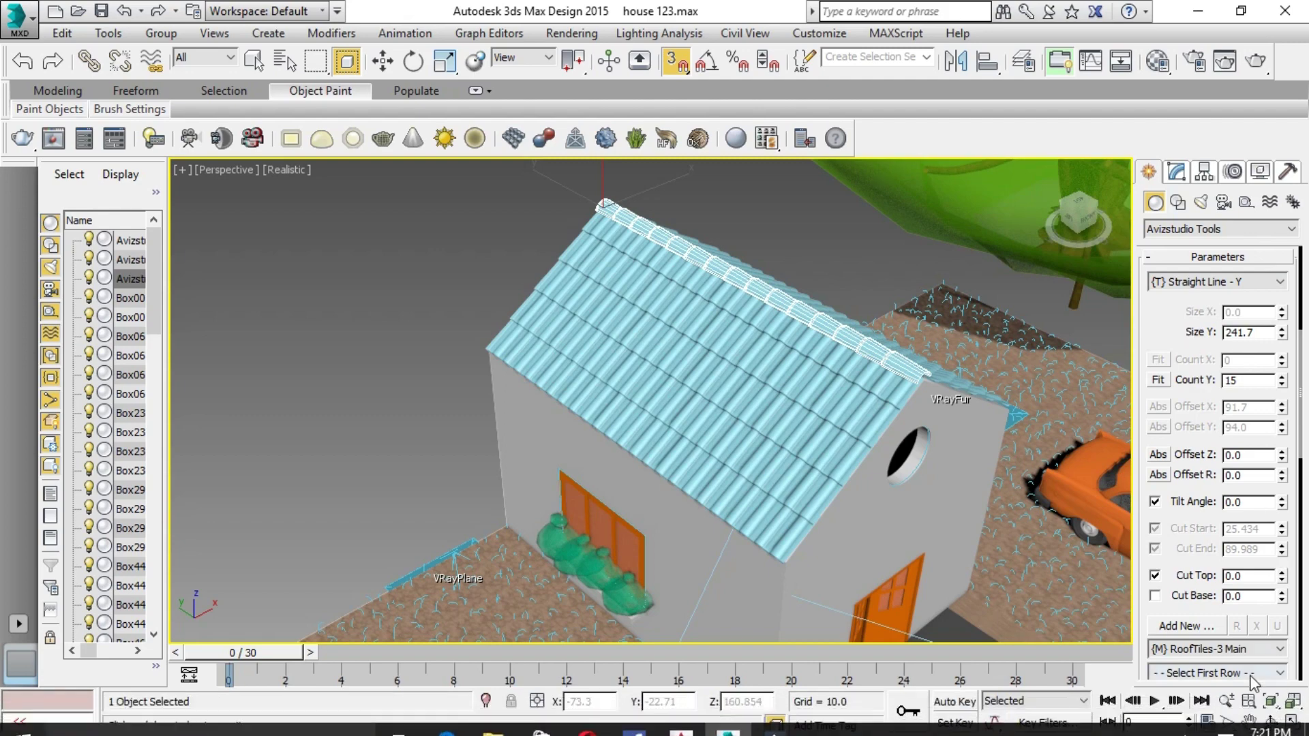
{"action": "left_click", "coordinate": [1272, 721]}
{"action": "mouse_move", "coordinate": [630, 439]}
{"action": "left_mouse_down"}
{"action": "mouse_move", "coordinate": [689, 382]}
{"action": "mouse_move", "coordinate": [748, 366]}
{"action": "mouse_move", "coordinate": [801, 406]}
{"action": "left_mouse_up"}
{"action": "scroll", "coordinate": [801, 407], "scroll_direction": "down", "scroll_amount": 5}
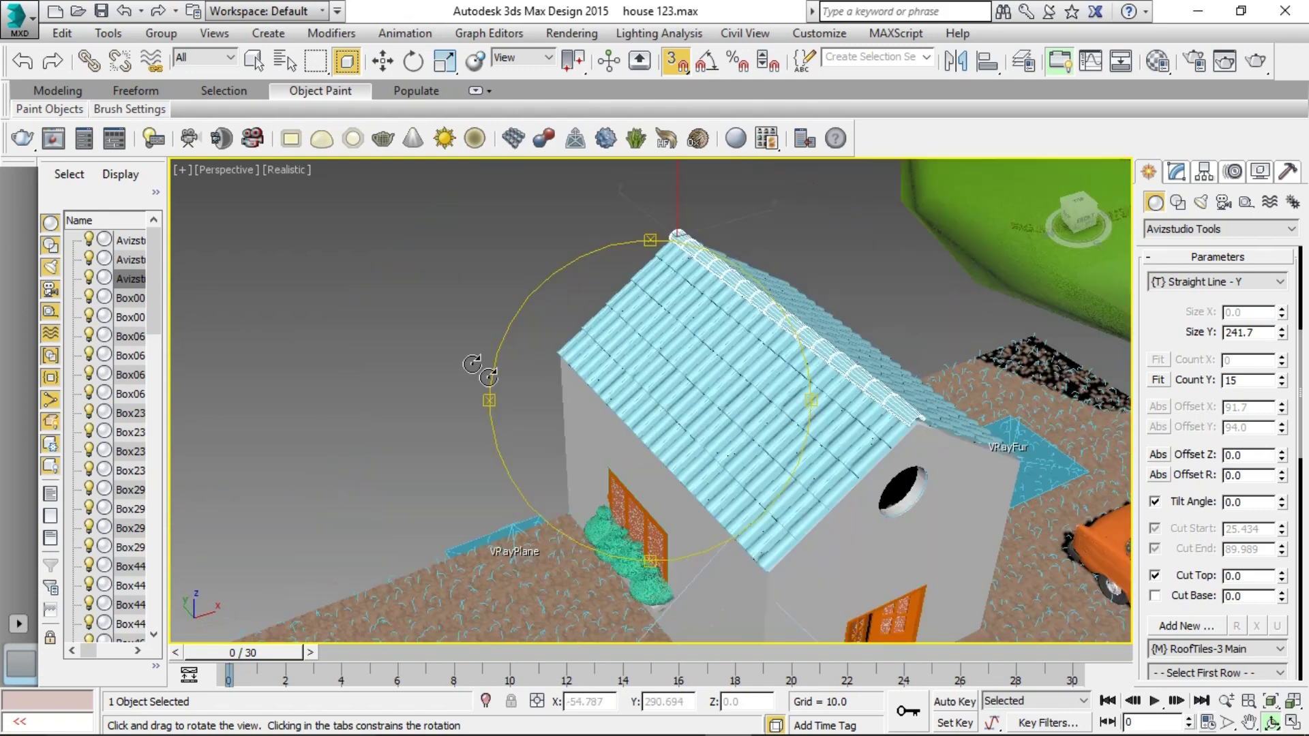
{"action": "right_click", "coordinate": [464, 355]}
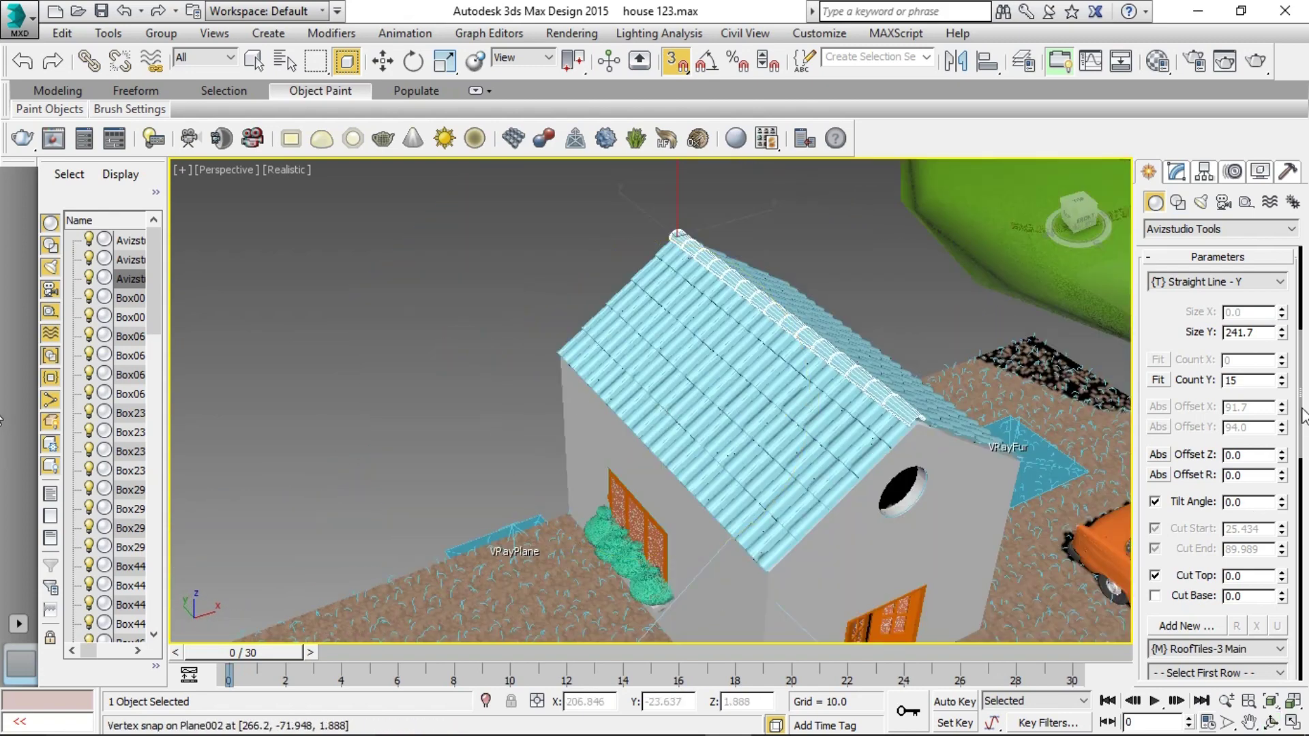
{"action": "scroll", "coordinate": [1304, 416], "scroll_direction": "down", "scroll_amount": 3}
{"action": "scroll", "coordinate": [1304, 416], "scroll_direction": "down", "scroll_amount": 3}
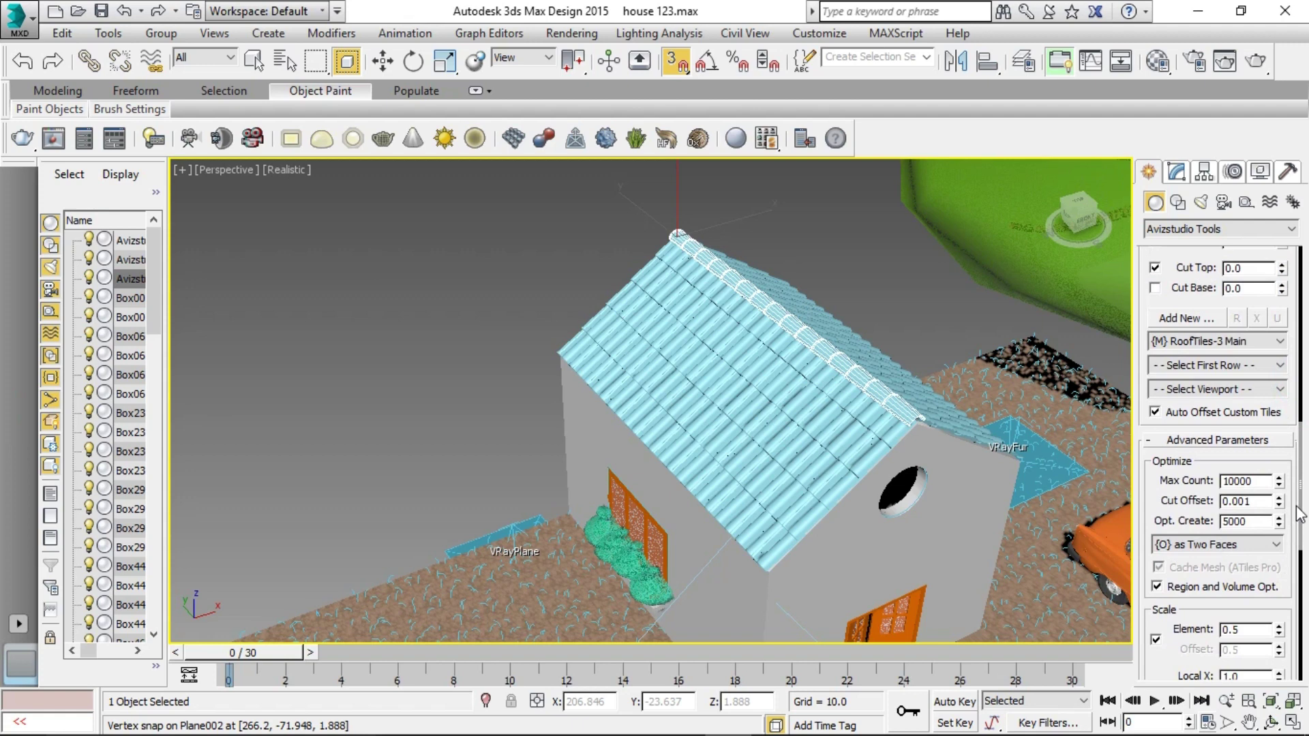
- Switch the tiling preset to BrickWall-1
{"action": "left_click", "coordinate": [1279, 346]}
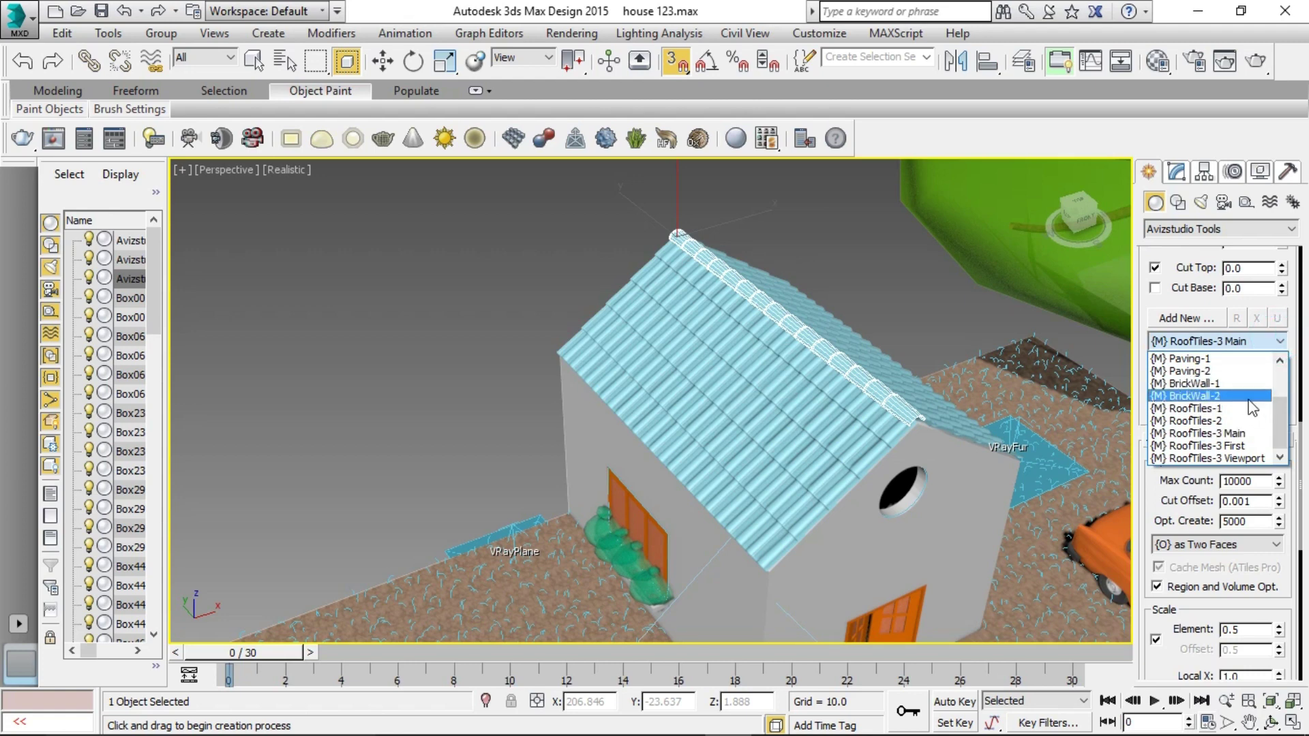
{"action": "left_click", "coordinate": [1246, 383]}
{"action": "scroll", "coordinate": [682, 410], "scroll_direction": "down", "scroll_amount": 2}
{"action": "scroll", "coordinate": [682, 409], "scroll_direction": "down", "scroll_amount": 3}
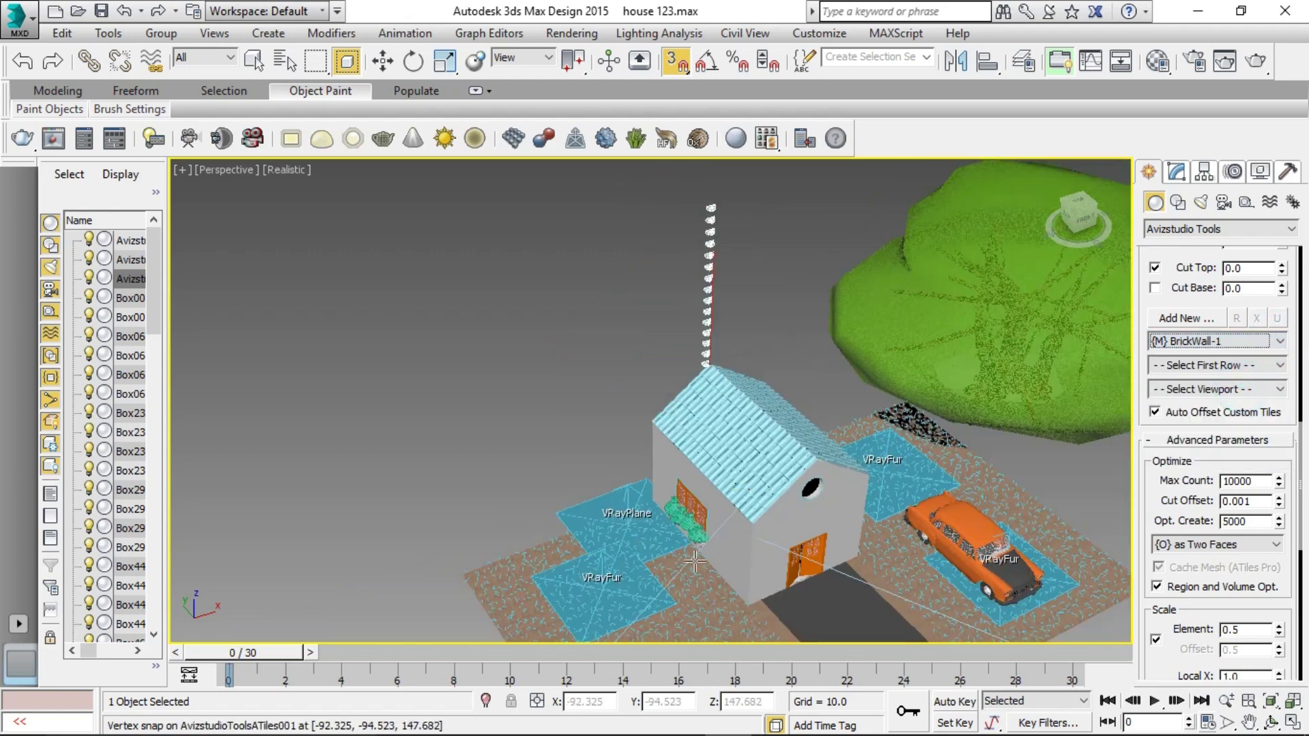
{"action": "scroll", "coordinate": [759, 463], "scroll_direction": "up", "scroll_amount": 5}
{"action": "scroll", "coordinate": [759, 463], "scroll_direction": "up", "scroll_amount": 2}
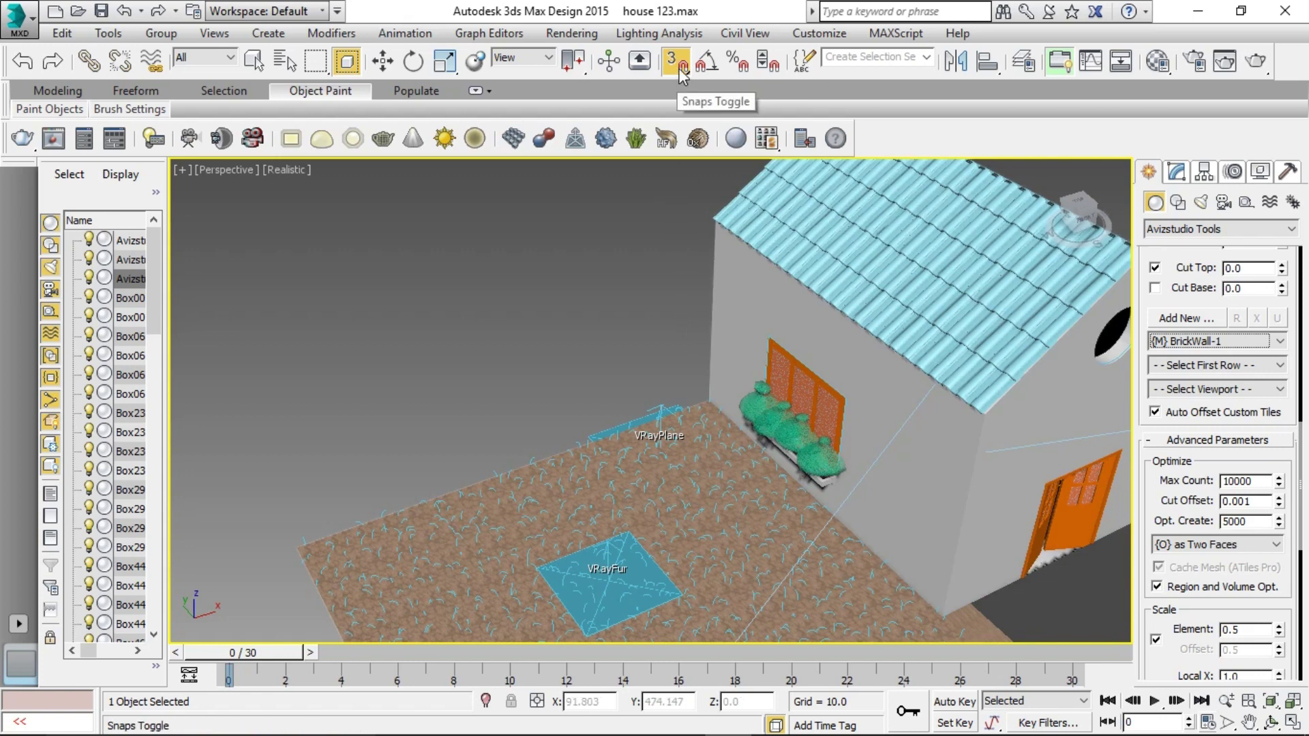
- Create a trial brick-tile covering across the side wall from corner to corner
{"action": "left_click", "coordinate": [706, 402]}
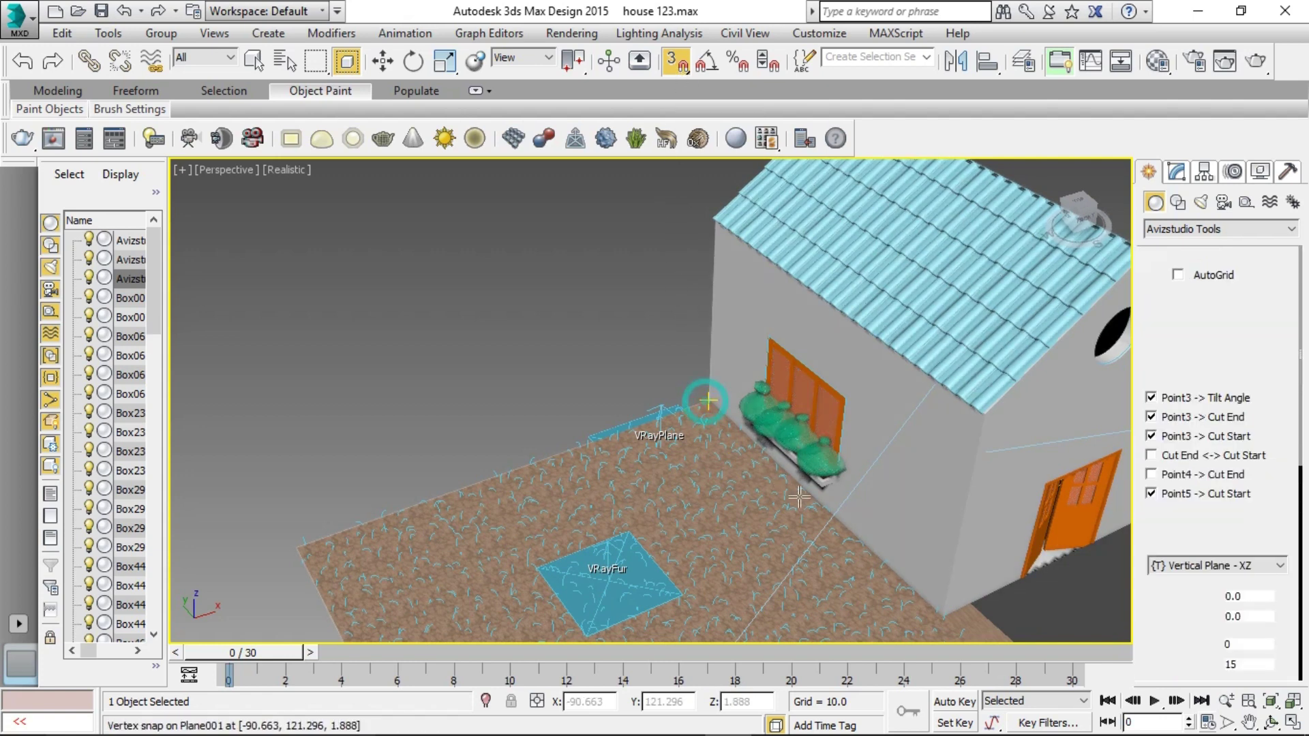
{"action": "left_click", "coordinate": [944, 617]}
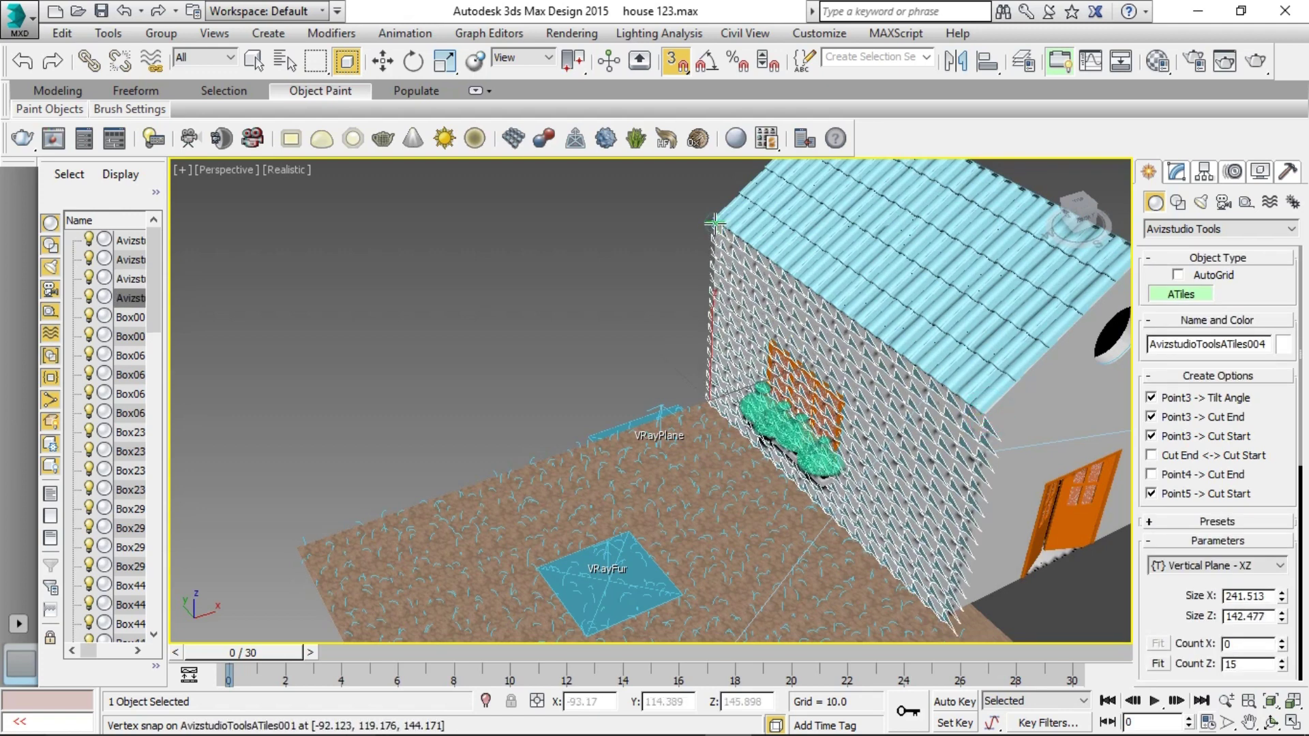
{"action": "scroll", "coordinate": [886, 477], "scroll_direction": "up", "scroll_amount": 2}
{"action": "scroll", "coordinate": [907, 498], "scroll_direction": "up", "scroll_amount": 2}
{"action": "scroll", "coordinate": [917, 520], "scroll_direction": "up", "scroll_amount": 2}
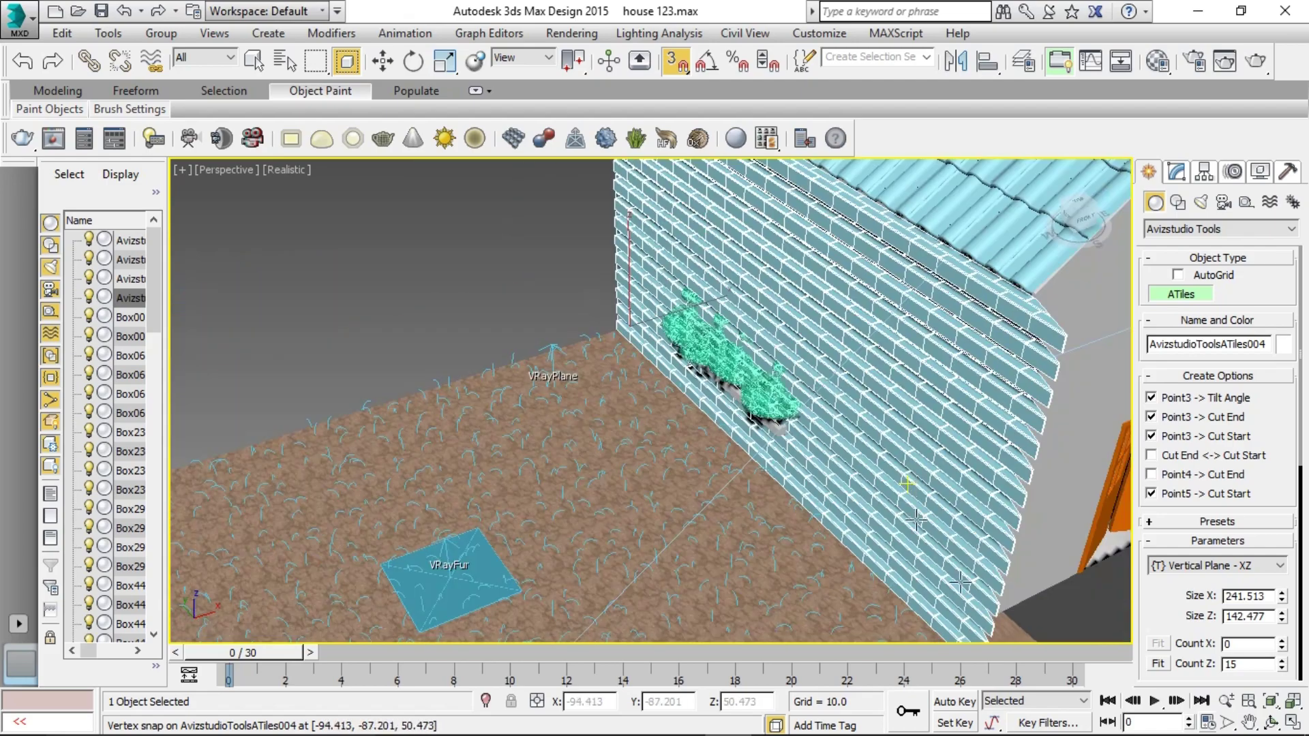
- Orbit to inspect the brick-tiled wall, then undo the trial brick covering
{"action": "left_click", "coordinate": [1270, 724]}
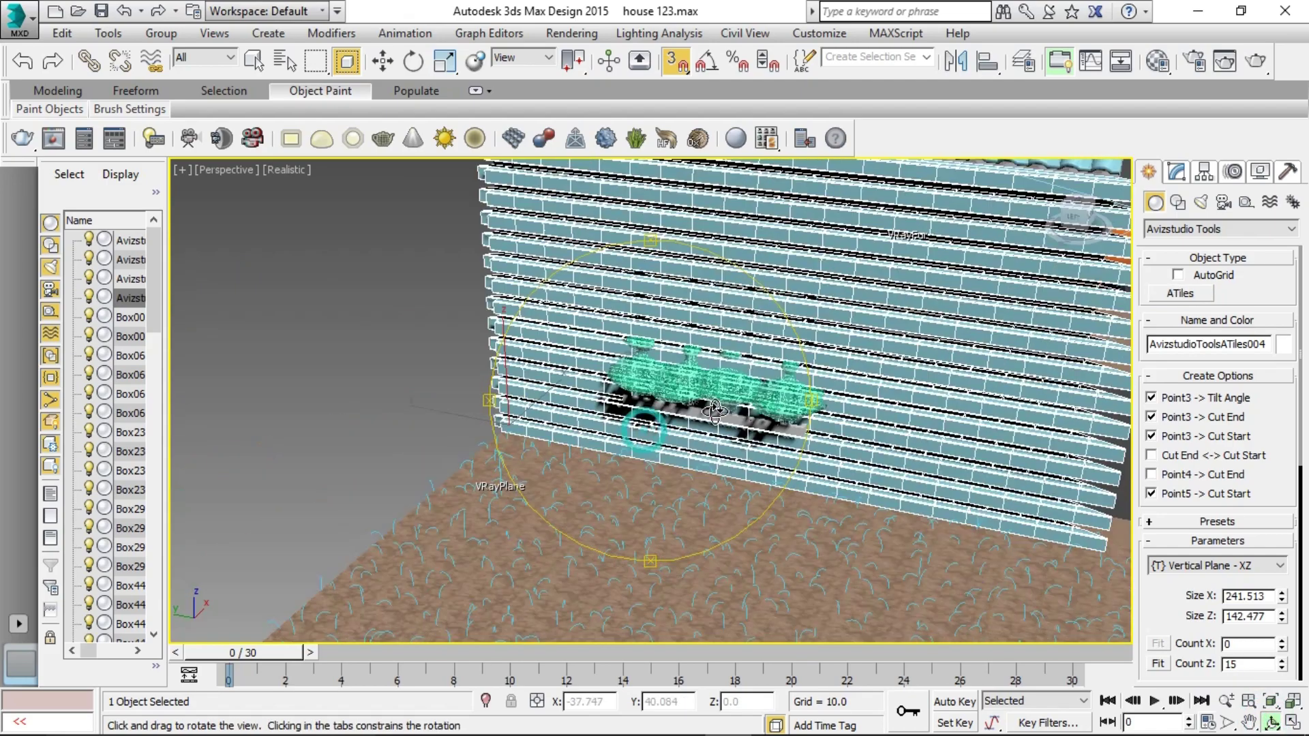
{"action": "mouse_move", "coordinate": [647, 431]}
{"action": "left_mouse_down"}
{"action": "mouse_move", "coordinate": [825, 386]}
{"action": "mouse_move", "coordinate": [639, 424]}
{"action": "left_mouse_up"}
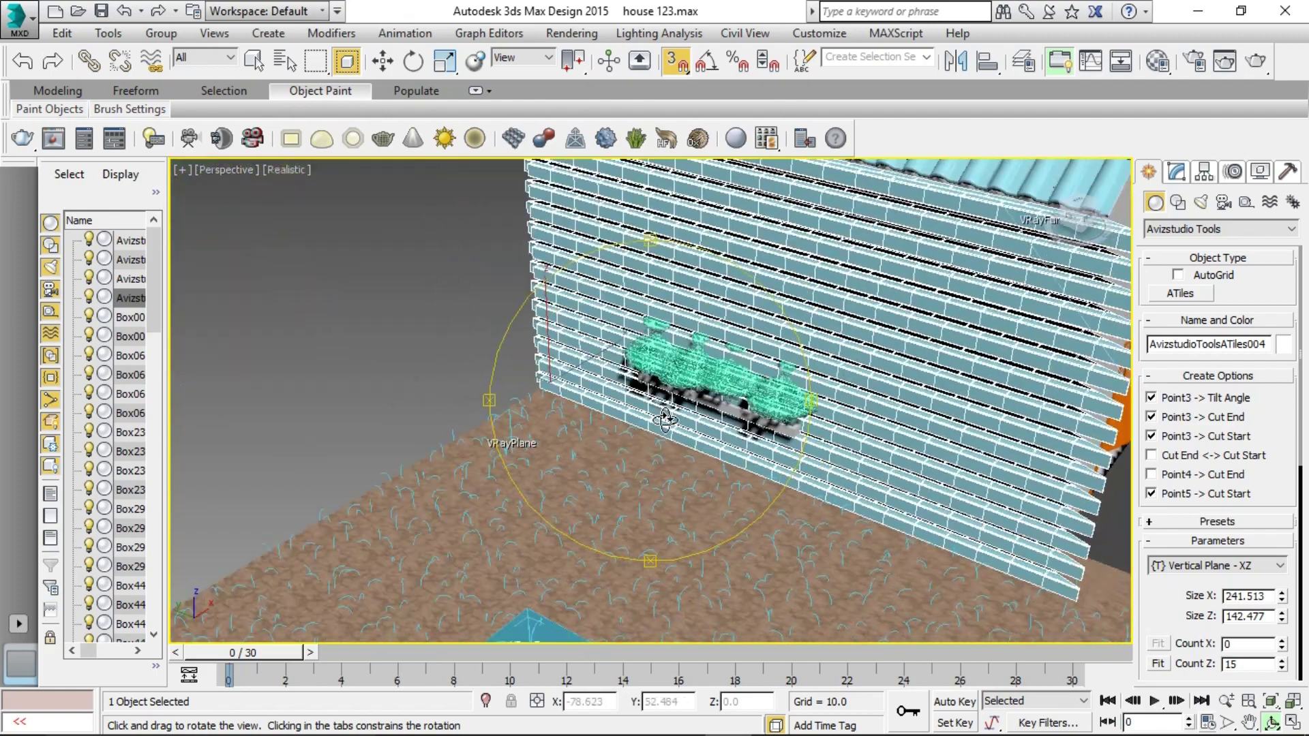
{"action": "scroll", "coordinate": [730, 458], "scroll_direction": "down", "scroll_amount": 5}
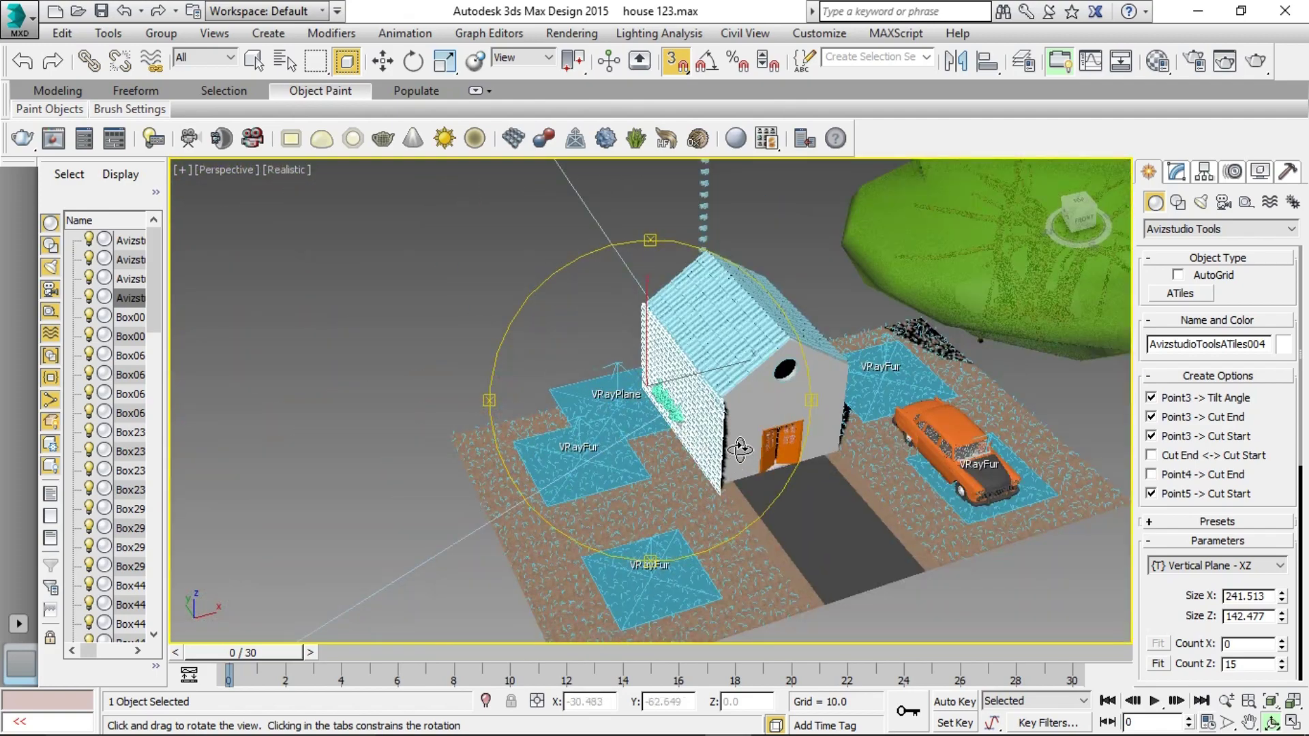
{"action": "scroll", "coordinate": [740, 450], "scroll_direction": "up", "scroll_amount": 2}
{"action": "scroll", "coordinate": [742, 453], "scroll_direction": "up", "scroll_amount": 3}
{"action": "scroll", "coordinate": [745, 456], "scroll_direction": "up", "scroll_amount": 2}
{"action": "scroll", "coordinate": [748, 459], "scroll_direction": "up", "scroll_amount": 2}
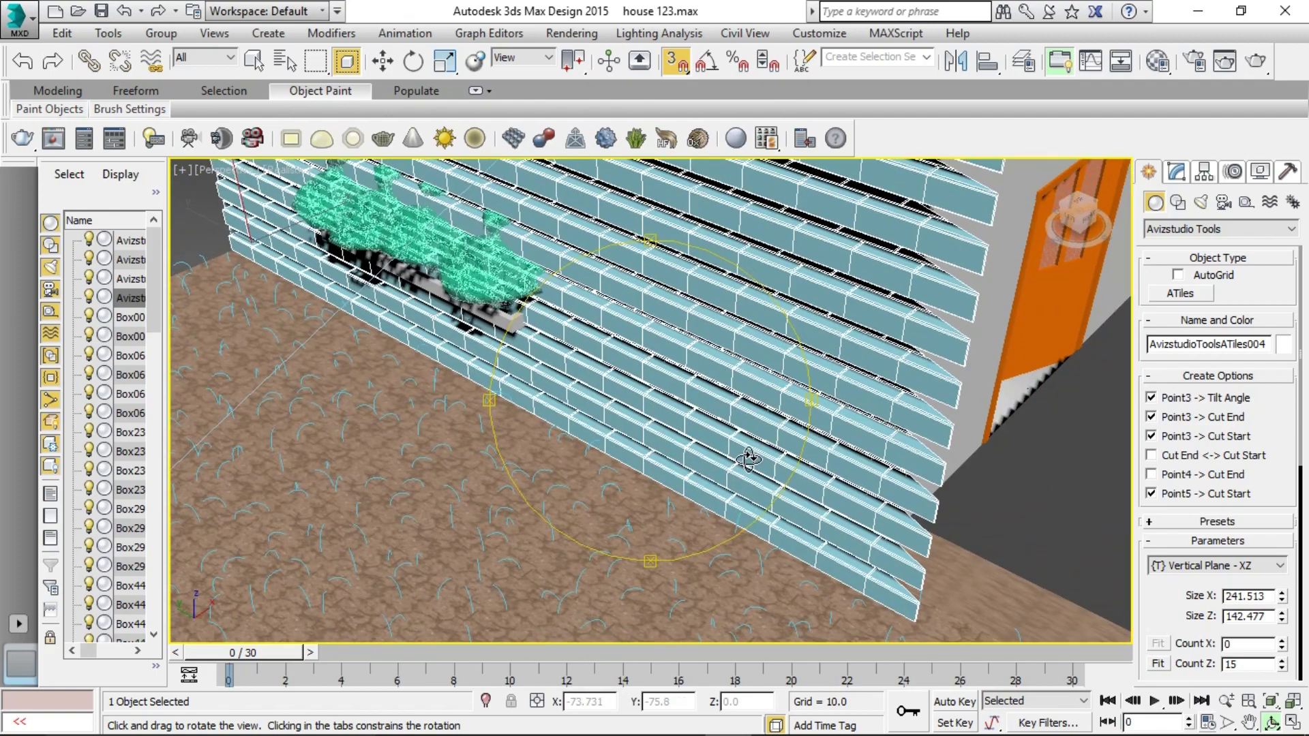
{"action": "scroll", "coordinate": [748, 460], "scroll_direction": "down", "scroll_amount": 5}
{"action": "scroll", "coordinate": [757, 457], "scroll_direction": "up", "scroll_amount": 1}
{"action": "scroll", "coordinate": [767, 452], "scroll_direction": "up", "scroll_amount": 3}
{"action": "scroll", "coordinate": [785, 444], "scroll_direction": "up", "scroll_amount": 2}
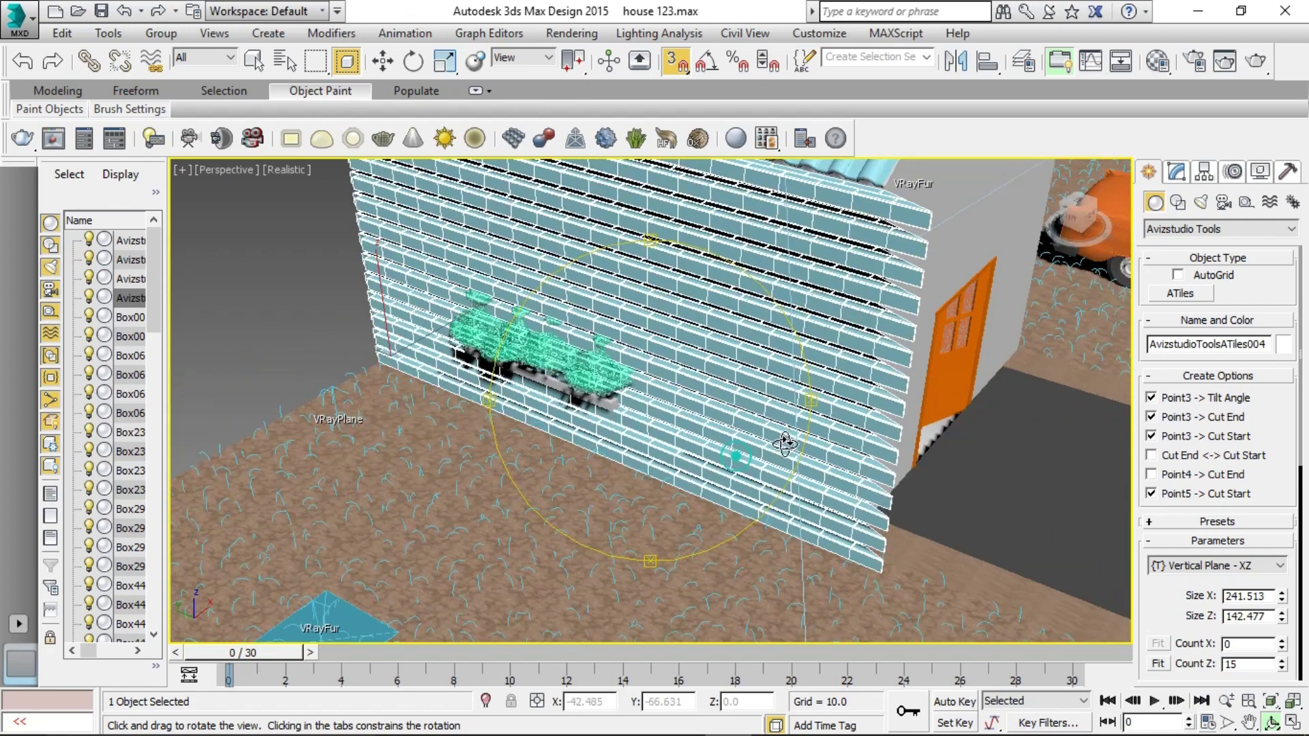
{"action": "mouse_move", "coordinate": [785, 445]}
{"action": "left_mouse_down"}
{"action": "mouse_move", "coordinate": [668, 450]}
{"action": "mouse_move", "coordinate": [708, 462]}
{"action": "mouse_move", "coordinate": [748, 453]}
{"action": "mouse_move", "coordinate": [764, 468]}
{"action": "mouse_move", "coordinate": [736, 485]}
{"action": "left_mouse_up"}
{"action": "scroll", "coordinate": [669, 450], "scroll_direction": "down", "scroll_amount": 5}
{"action": "key", "text": "ctrl+z"}
- Cancel the unwanted new ATiles object and dismiss the MAXScript message
{"action": "scroll", "coordinate": [714, 491], "scroll_direction": "down", "scroll_amount": 5}
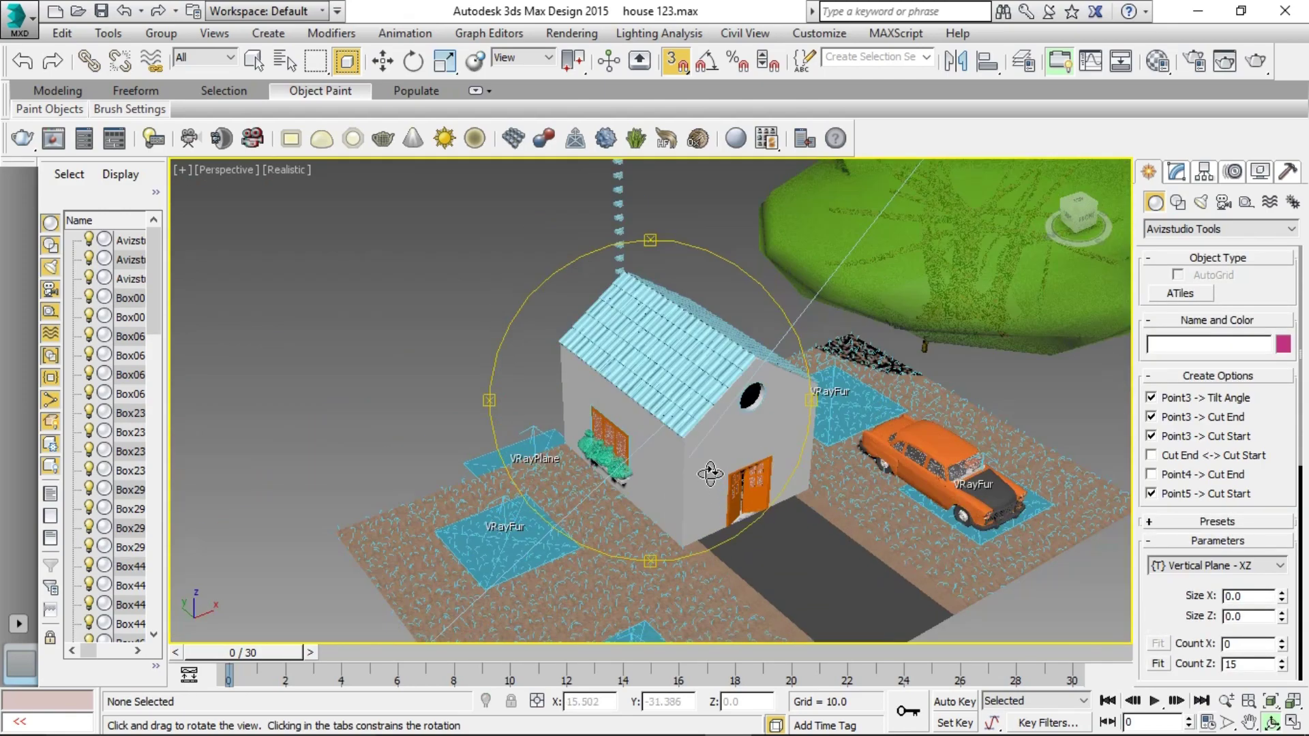
{"action": "scroll", "coordinate": [656, 368], "scroll_direction": "down", "scroll_amount": 2}
{"action": "scroll", "coordinate": [657, 369], "scroll_direction": "up", "scroll_amount": 5}
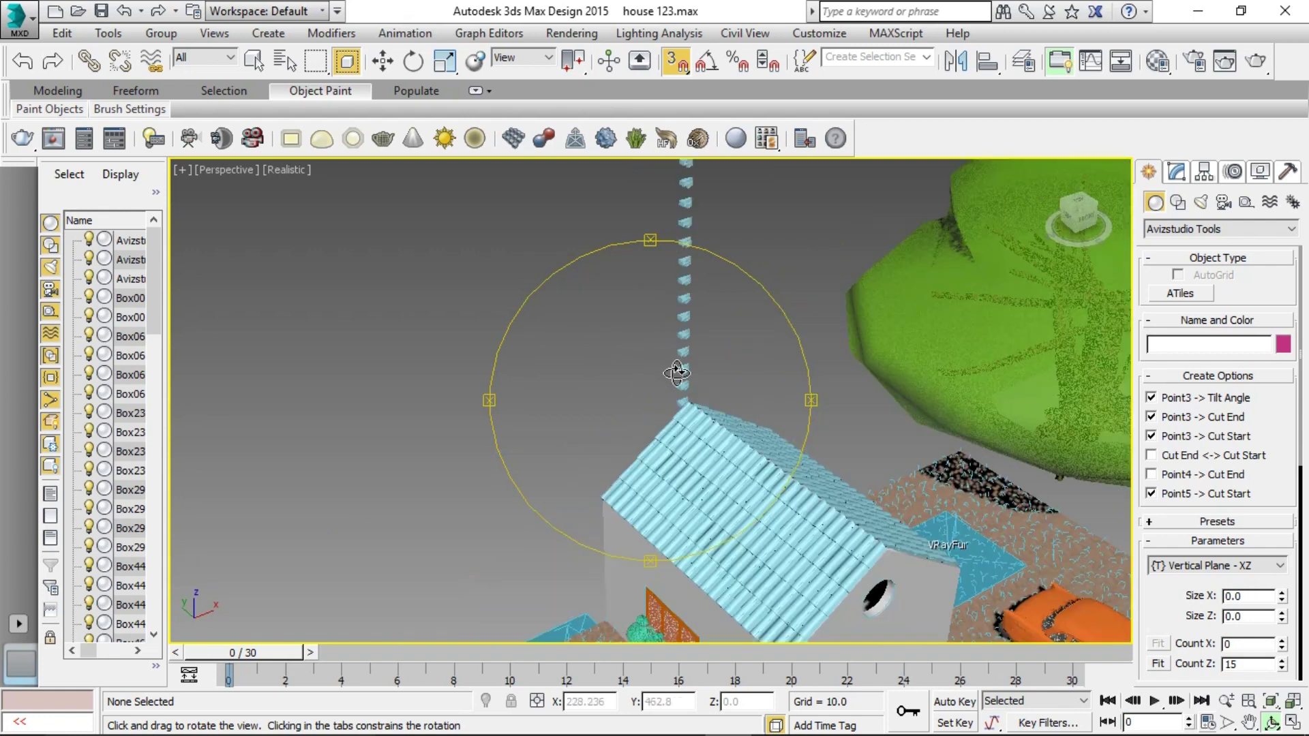
{"action": "right_click", "coordinate": [696, 377]}
{"action": "left_click_drag", "start_coordinate": [692, 295], "coordinate": [729, 351]}
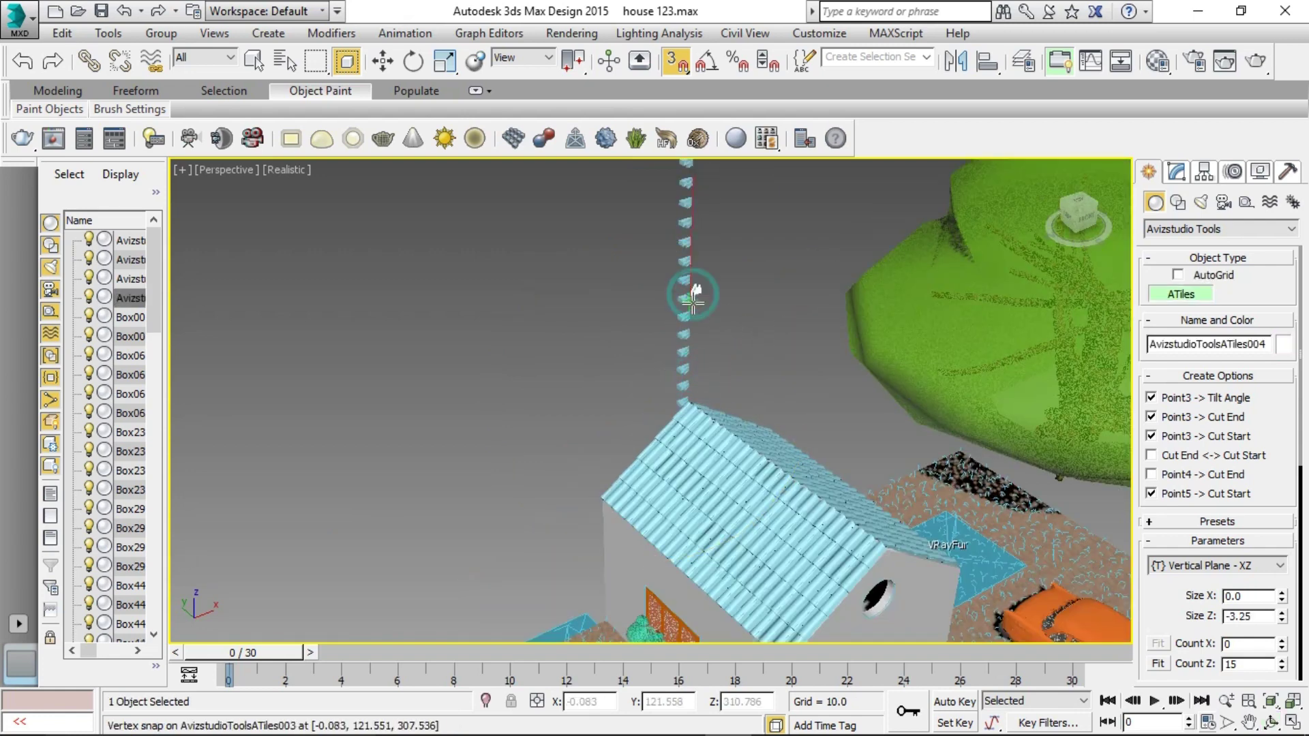
{"action": "key", "text": "Escape"}
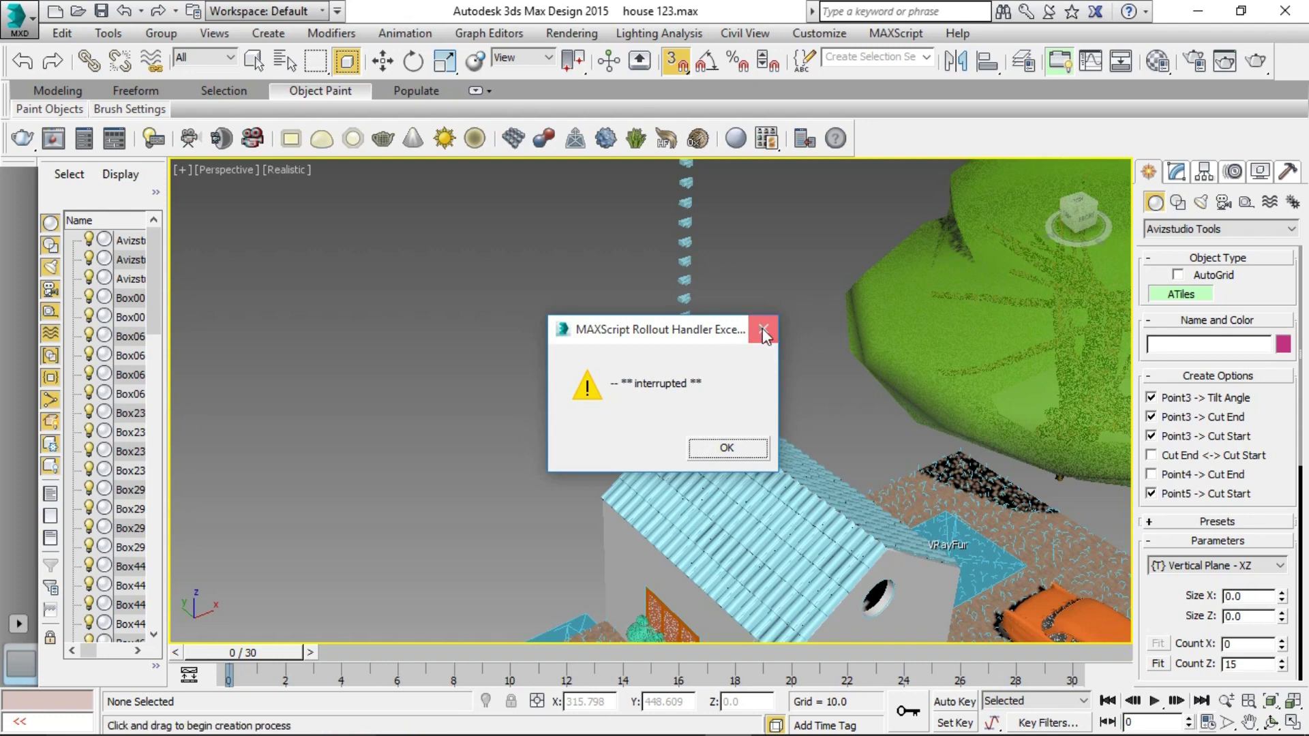
{"action": "left_click", "coordinate": [763, 329]}
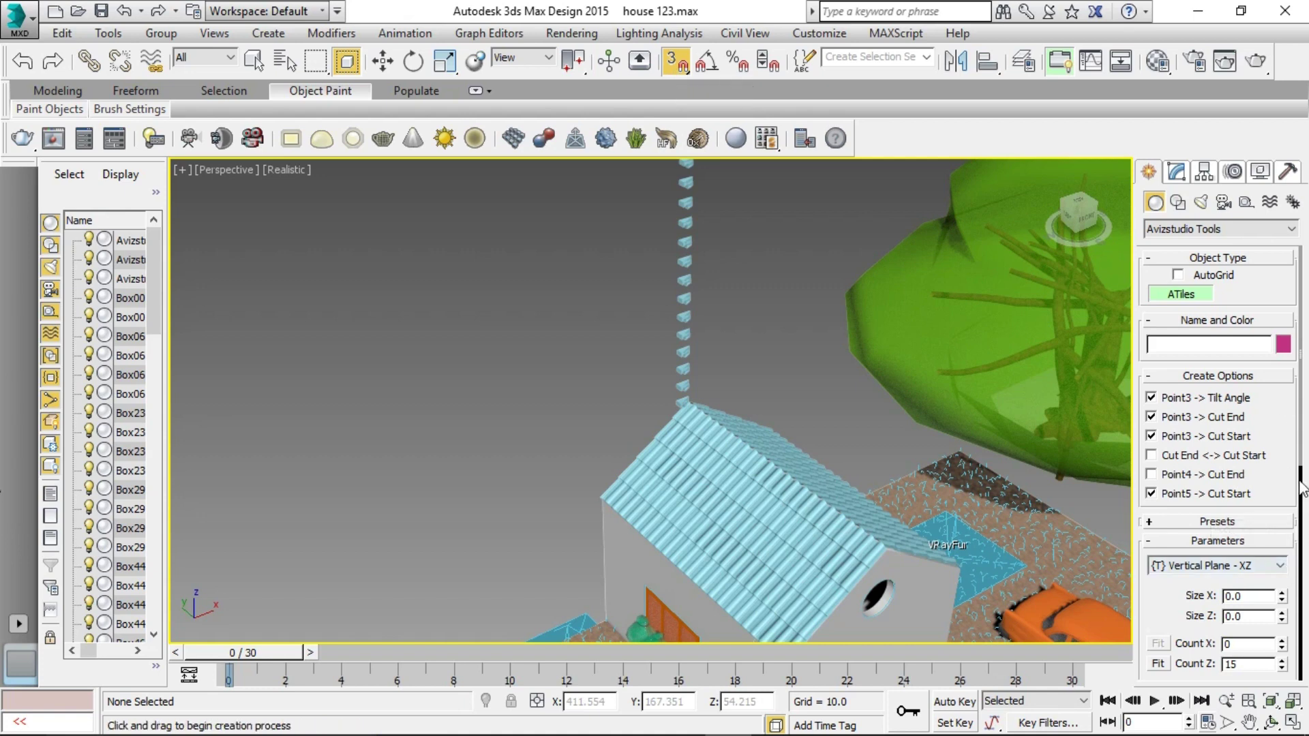
- Abandon a trial vertical tile plane, then delete the stray ATiles003 piece above the ridge
{"action": "left_click", "coordinate": [1283, 567]}
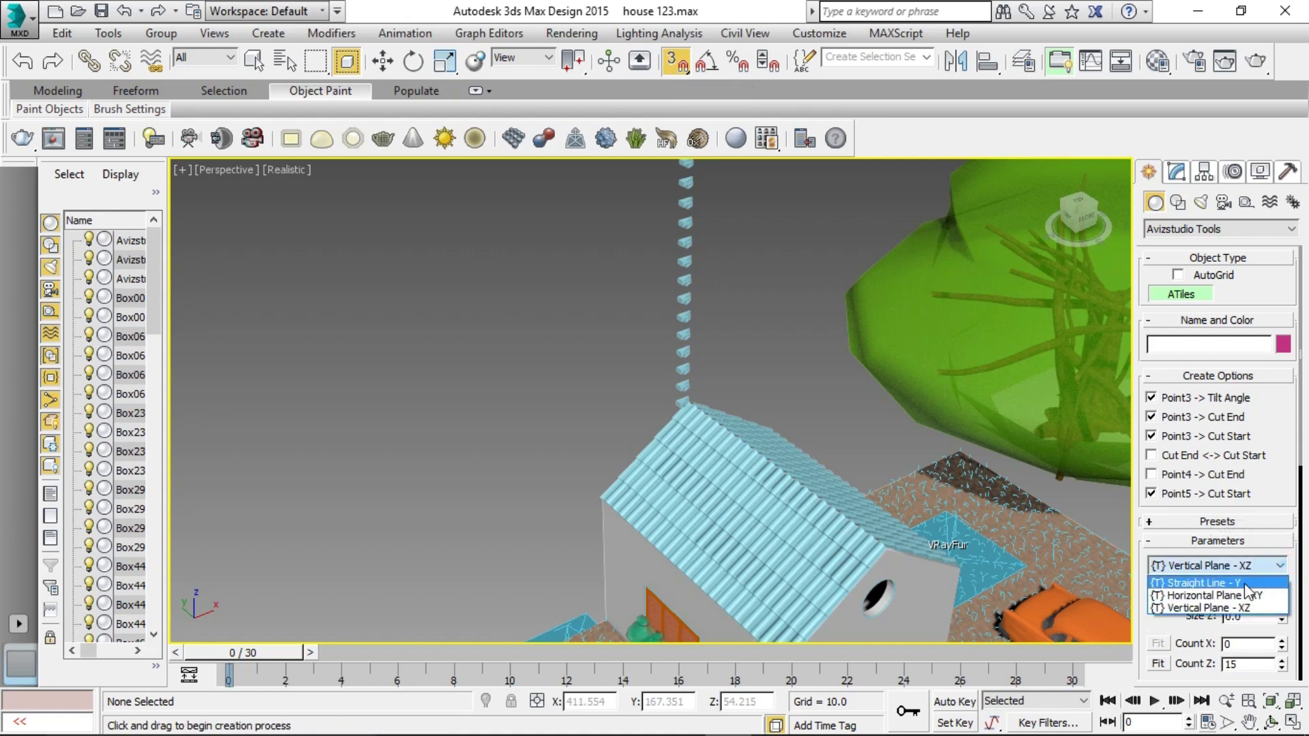
{"action": "left_click", "coordinate": [1210, 608]}
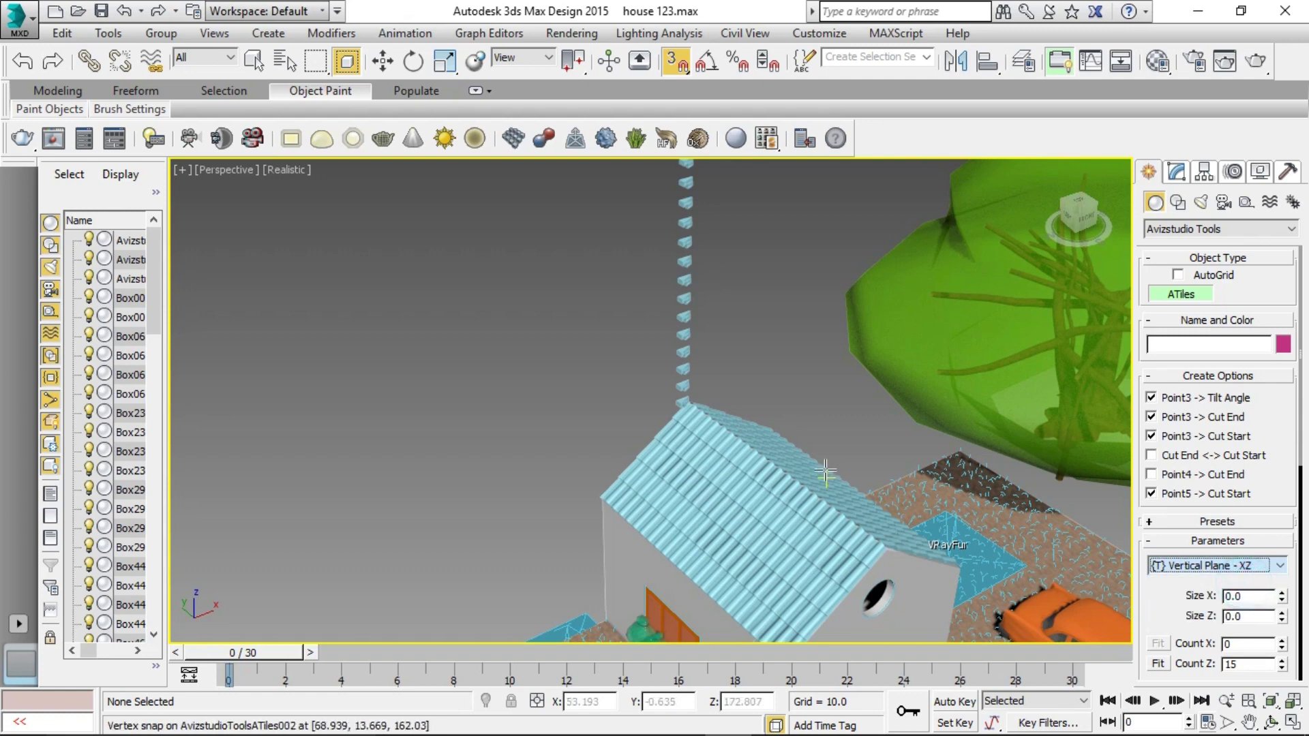
{"action": "scroll", "coordinate": [919, 563], "scroll_direction": "up", "scroll_amount": 3}
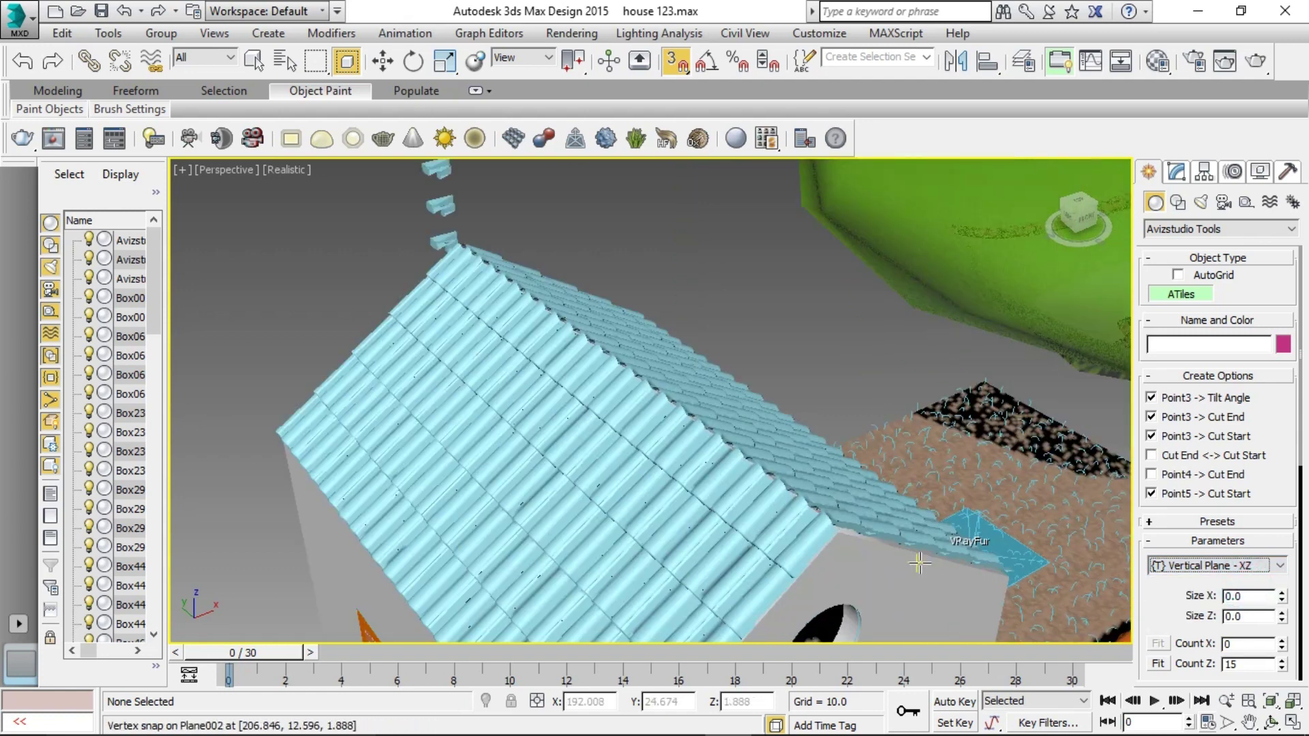
{"action": "left_click_drag", "start_coordinate": [843, 539], "coordinate": [559, 346]}
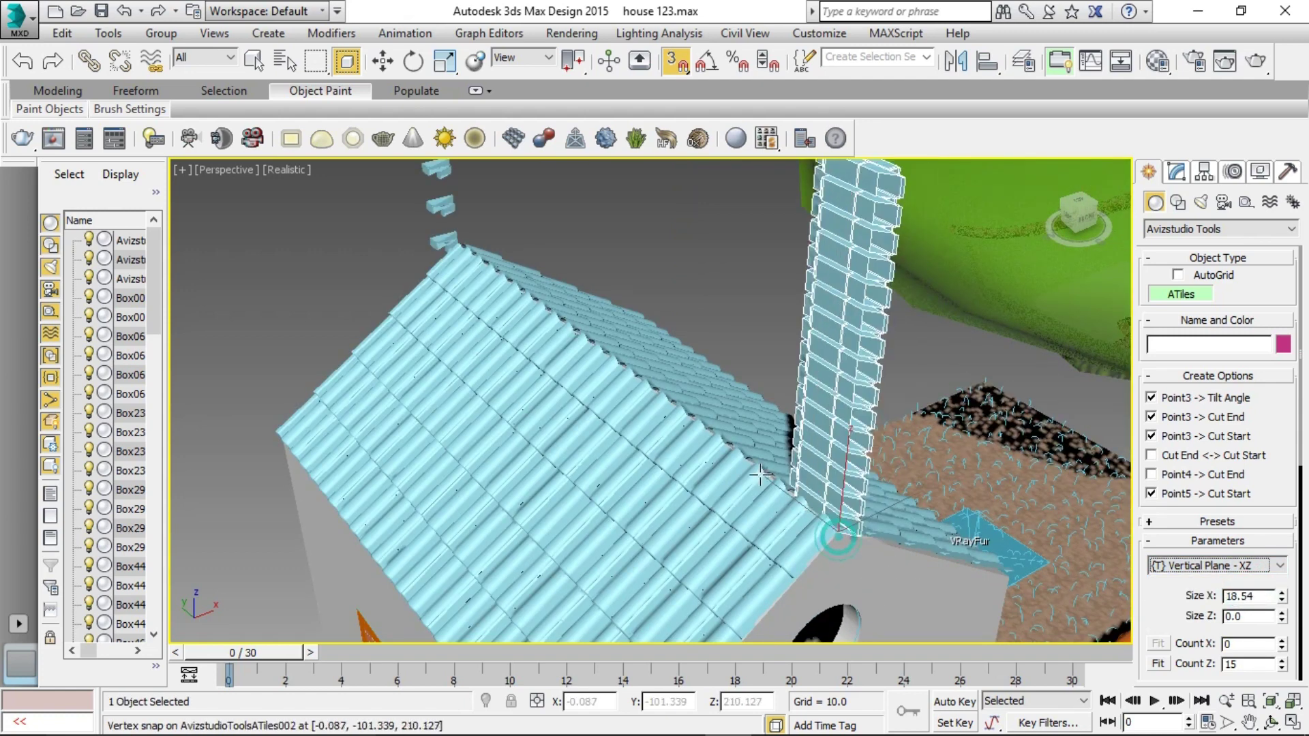
{"action": "key", "text": "Escape"}
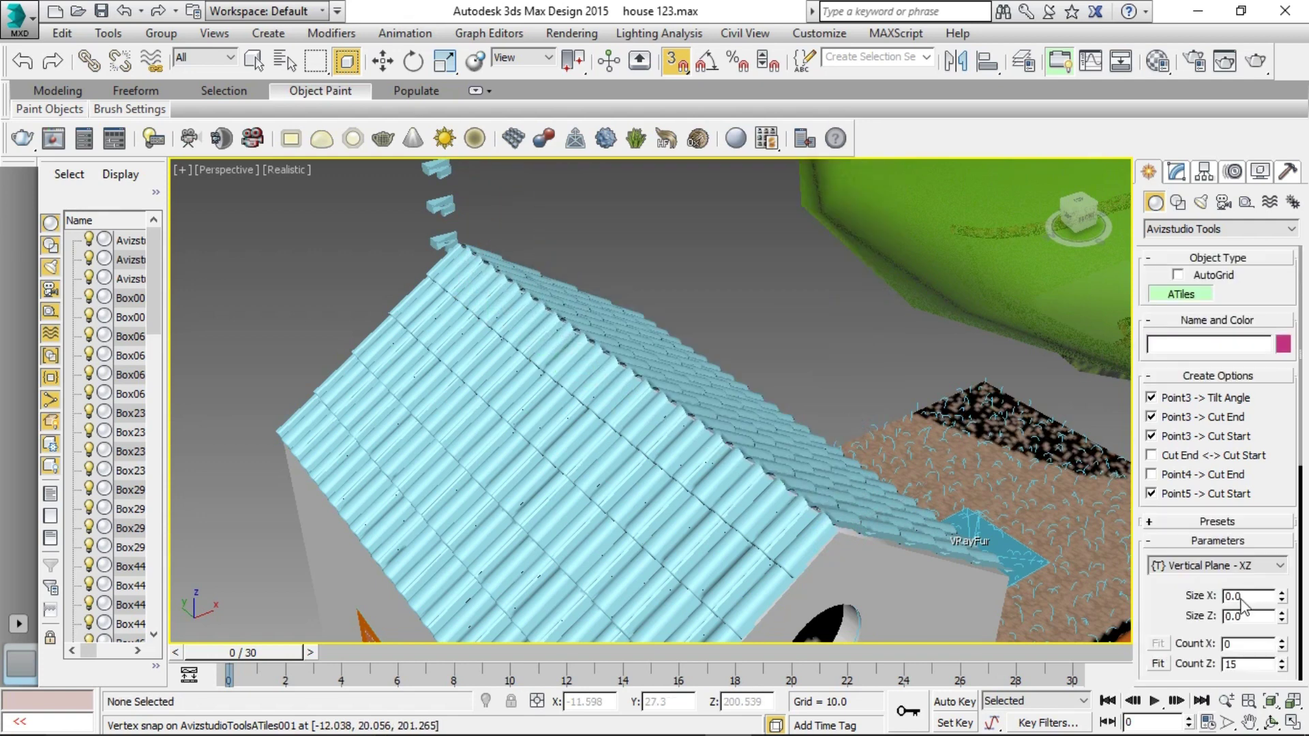
{"action": "left_click", "coordinate": [727, 448]}
{"action": "left_click", "coordinate": [439, 203]}
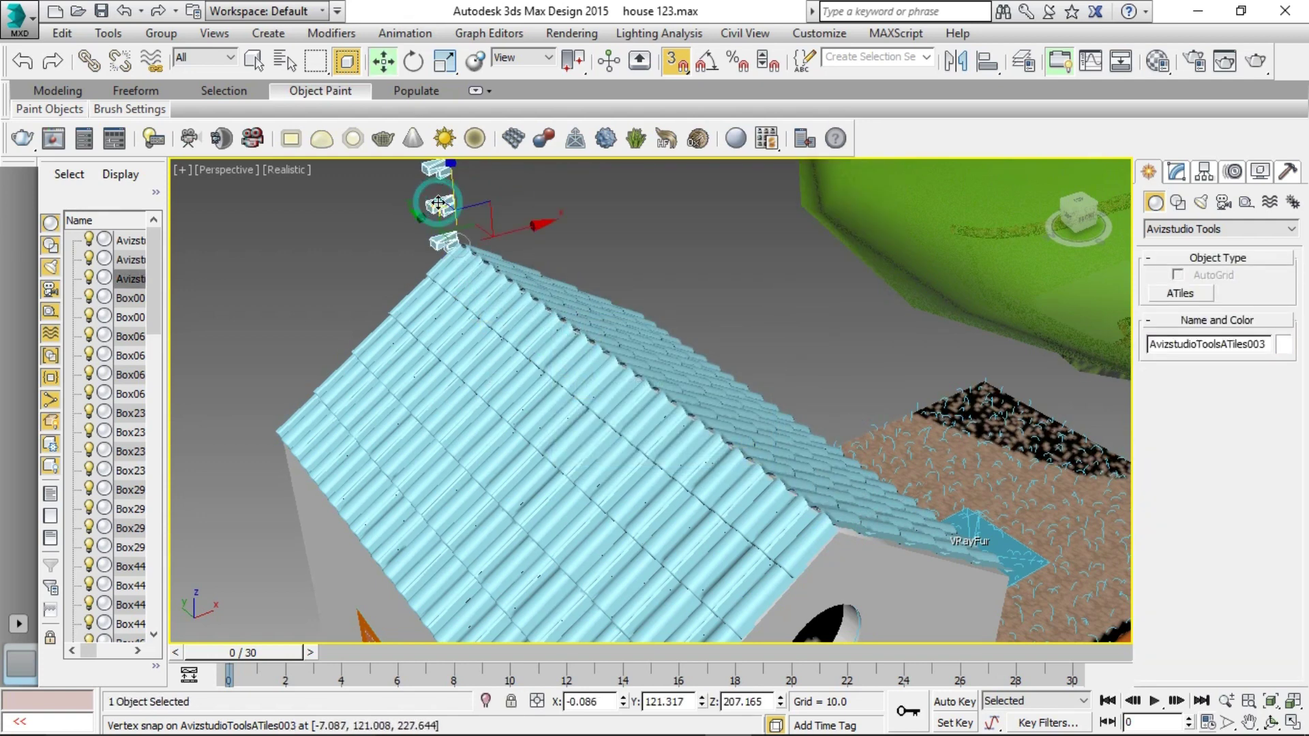
{"action": "key", "text": "Delete"}
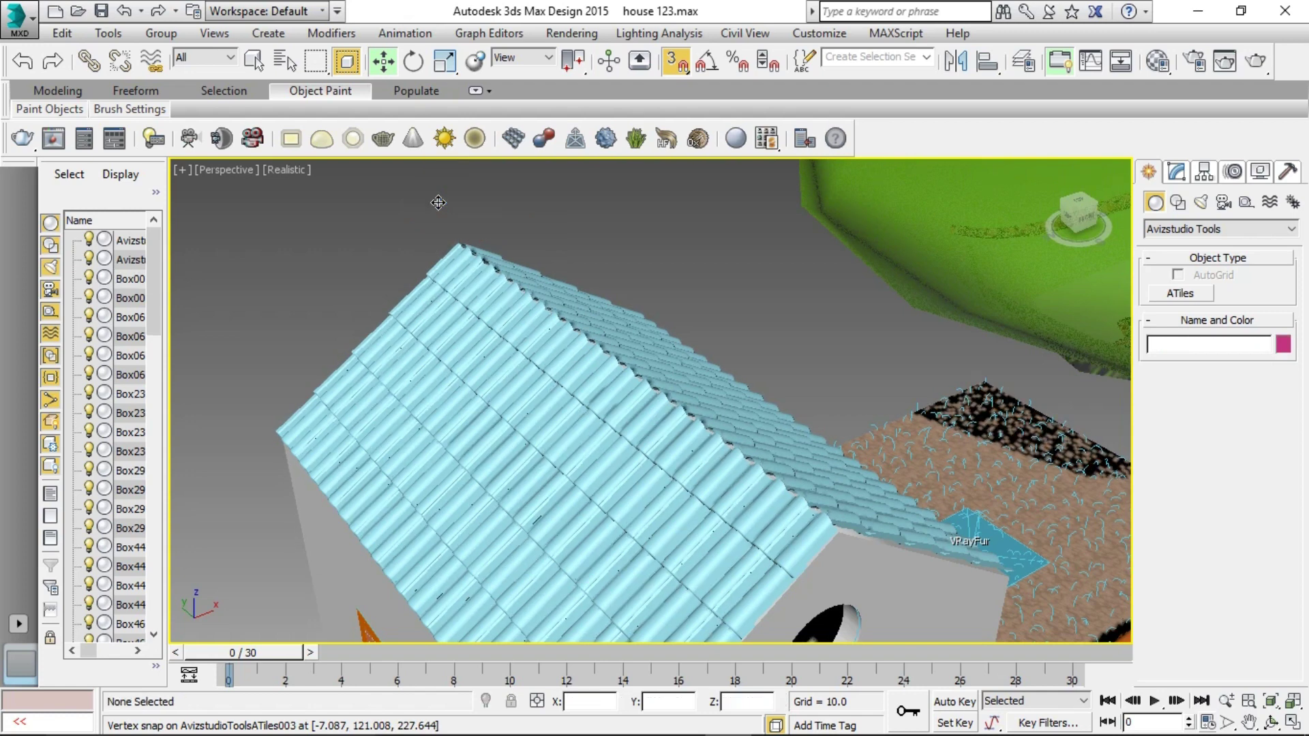
- Start a new ATiles object with the RoofTiles-3 Main preset, keeping the plane orientation
{"action": "left_click", "coordinate": [1190, 294]}
{"action": "scroll", "coordinate": [1303, 368], "scroll_direction": "down", "scroll_amount": 1}
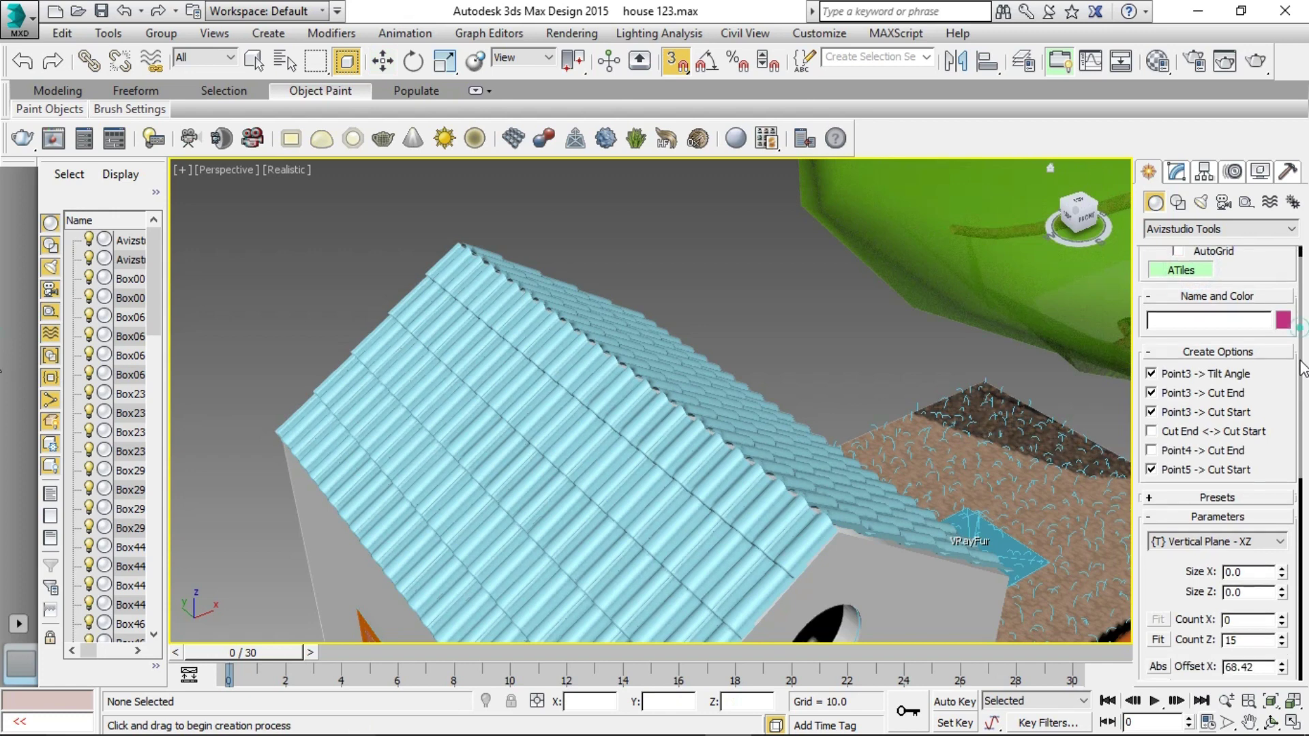
{"action": "mouse_move", "coordinate": [1304, 368]}
{"action": "left_mouse_down"}
{"action": "mouse_move", "coordinate": [1305, 481]}
{"action": "mouse_move", "coordinate": [1307, 374]}
{"action": "left_mouse_up"}
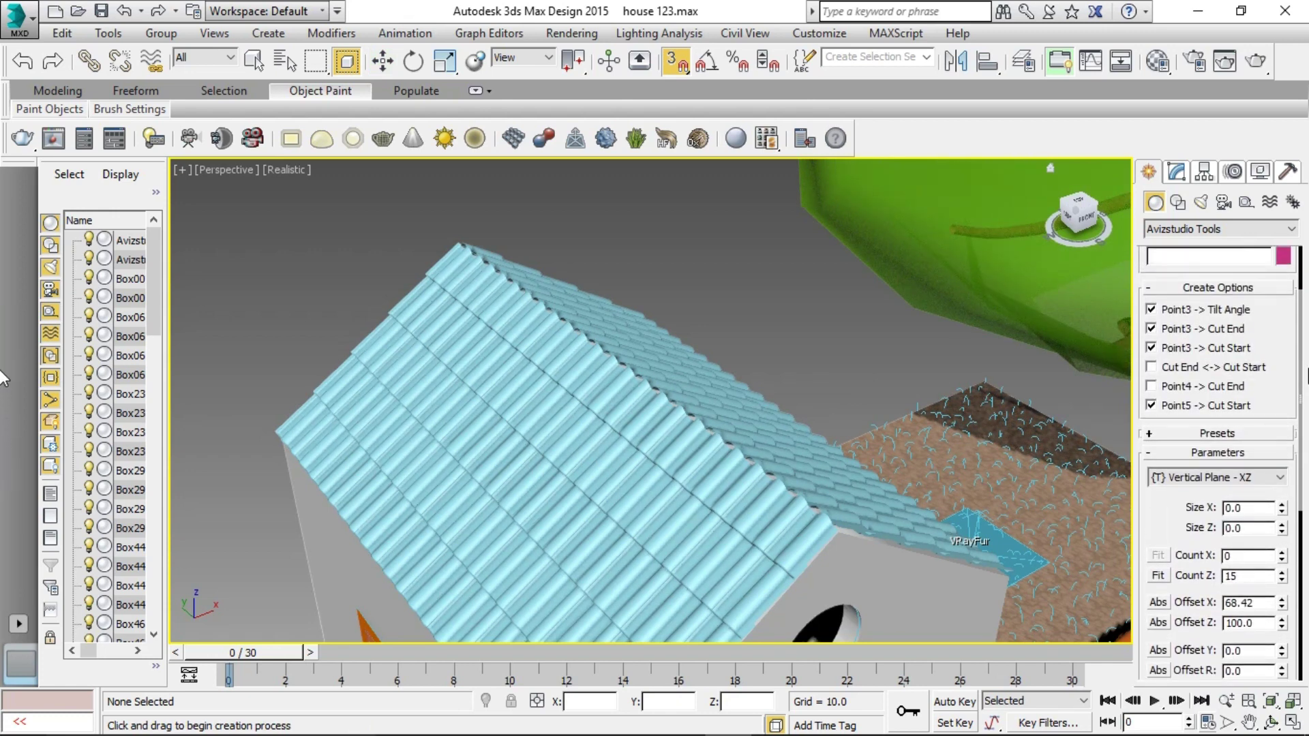
{"action": "left_click", "coordinate": [1277, 480]}
{"action": "left_click", "coordinate": [1242, 489]}
{"action": "left_click_drag", "start_coordinate": [1301, 419], "coordinate": [1303, 581]}
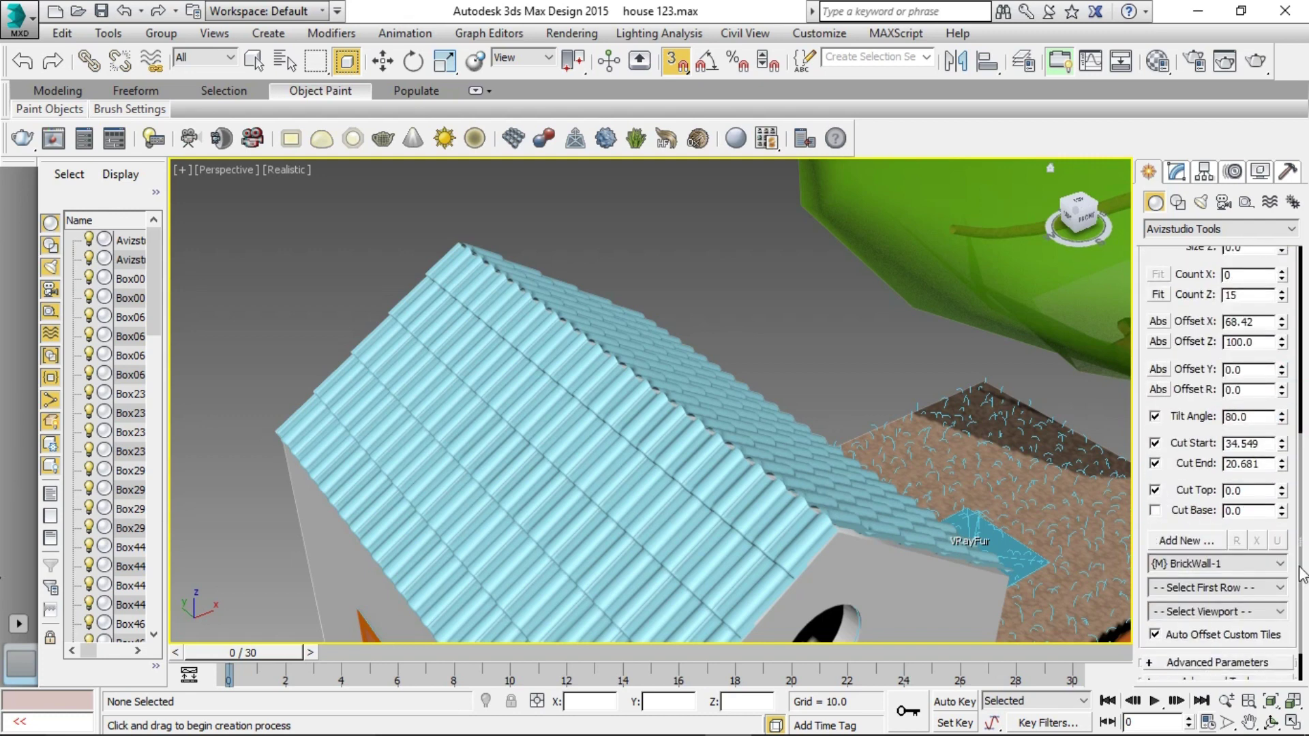
{"action": "left_click", "coordinate": [1279, 566]}
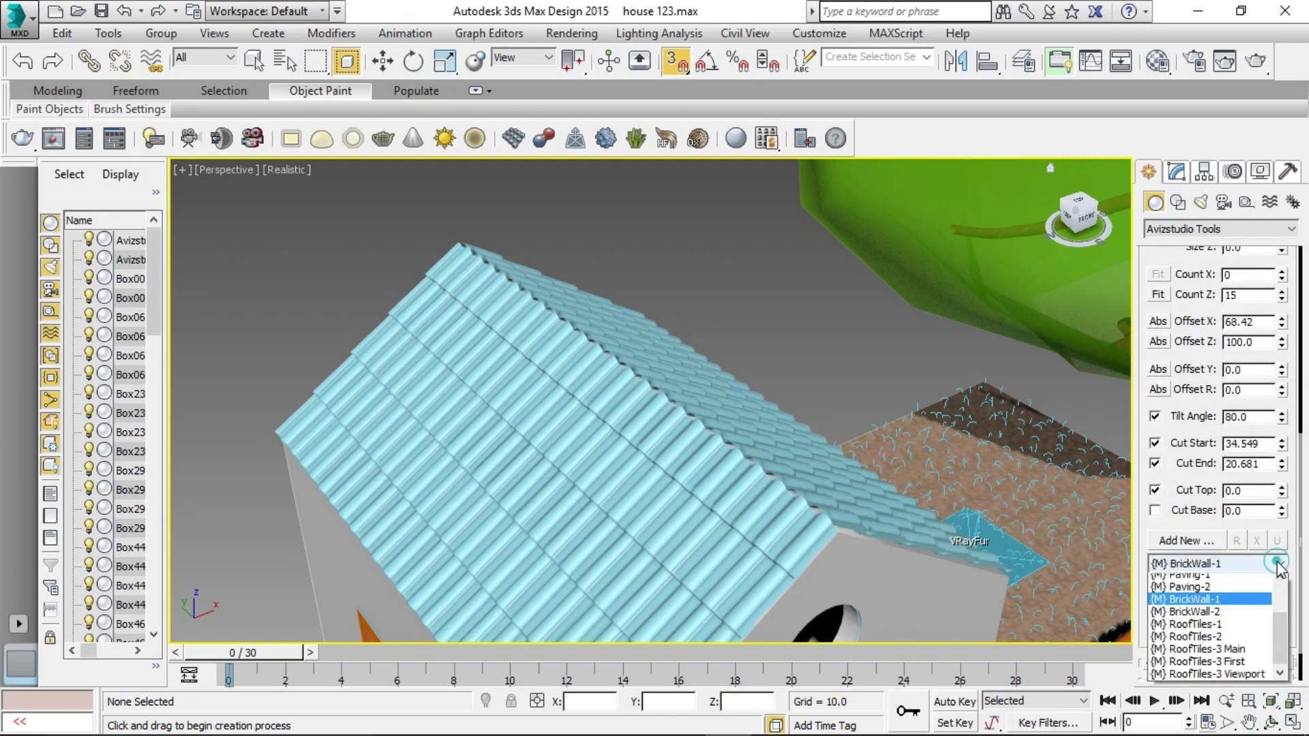
{"action": "left_click", "coordinate": [1238, 657]}
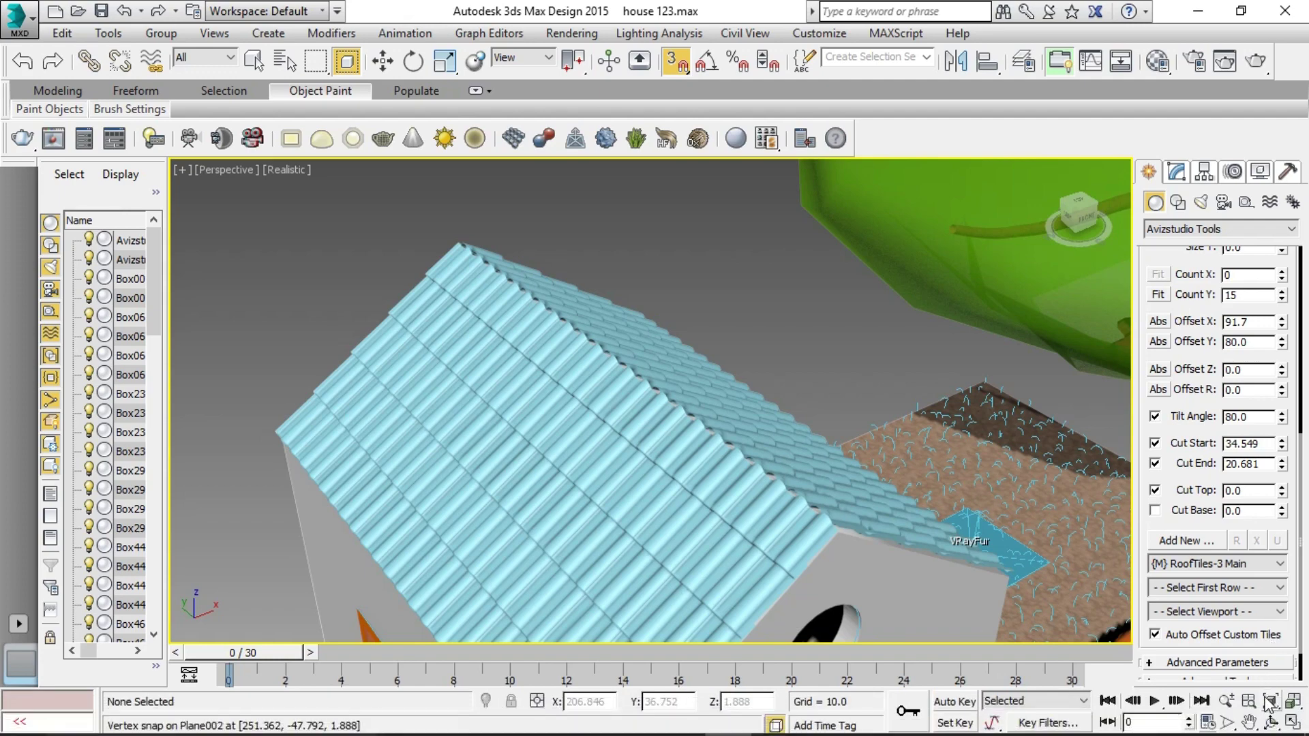
- Orbit to the other roof side, drag a tile plane from the roof edge, then cancel it
{"action": "left_click", "coordinate": [1270, 725]}
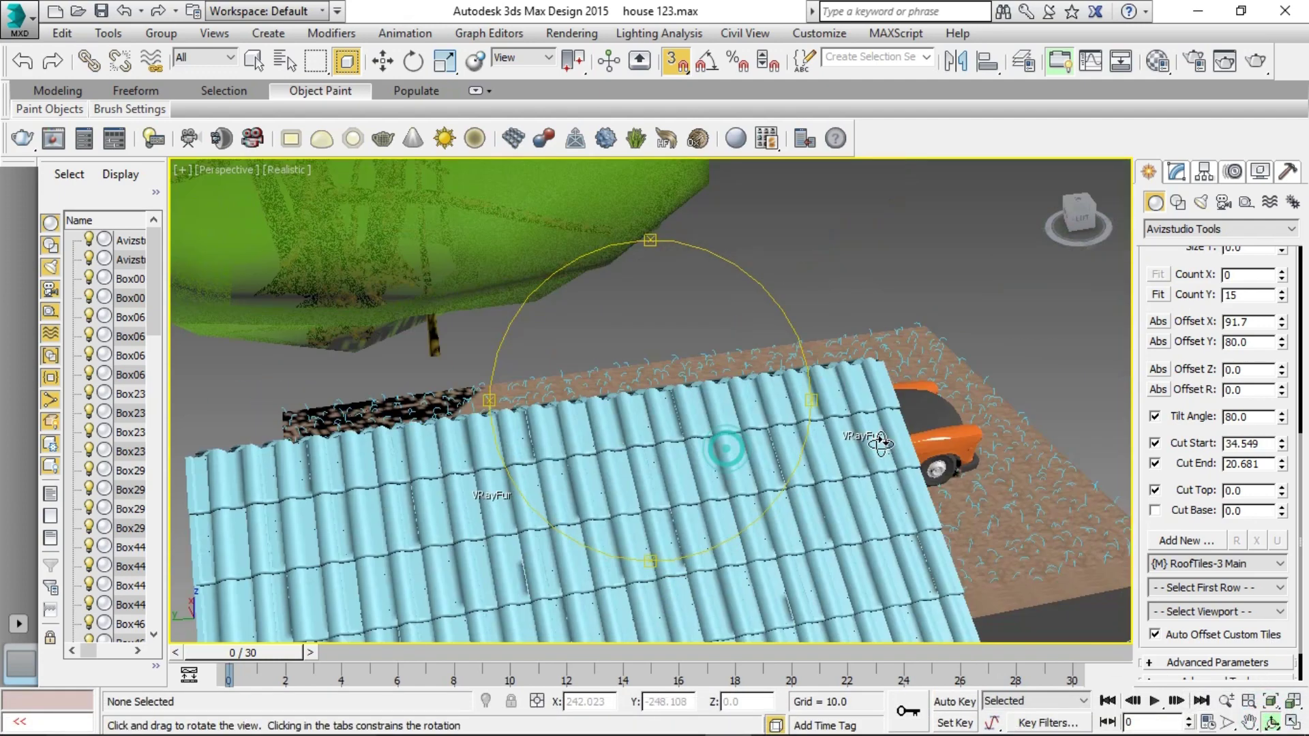
{"action": "mouse_move", "coordinate": [731, 450]}
{"action": "left_mouse_down"}
{"action": "mouse_move", "coordinate": [838, 423]}
{"action": "mouse_move", "coordinate": [584, 502]}
{"action": "left_mouse_up"}
{"action": "scroll", "coordinate": [651, 471], "scroll_direction": "up", "scroll_amount": 5}
{"action": "scroll", "coordinate": [641, 474], "scroll_direction": "up", "scroll_amount": 2}
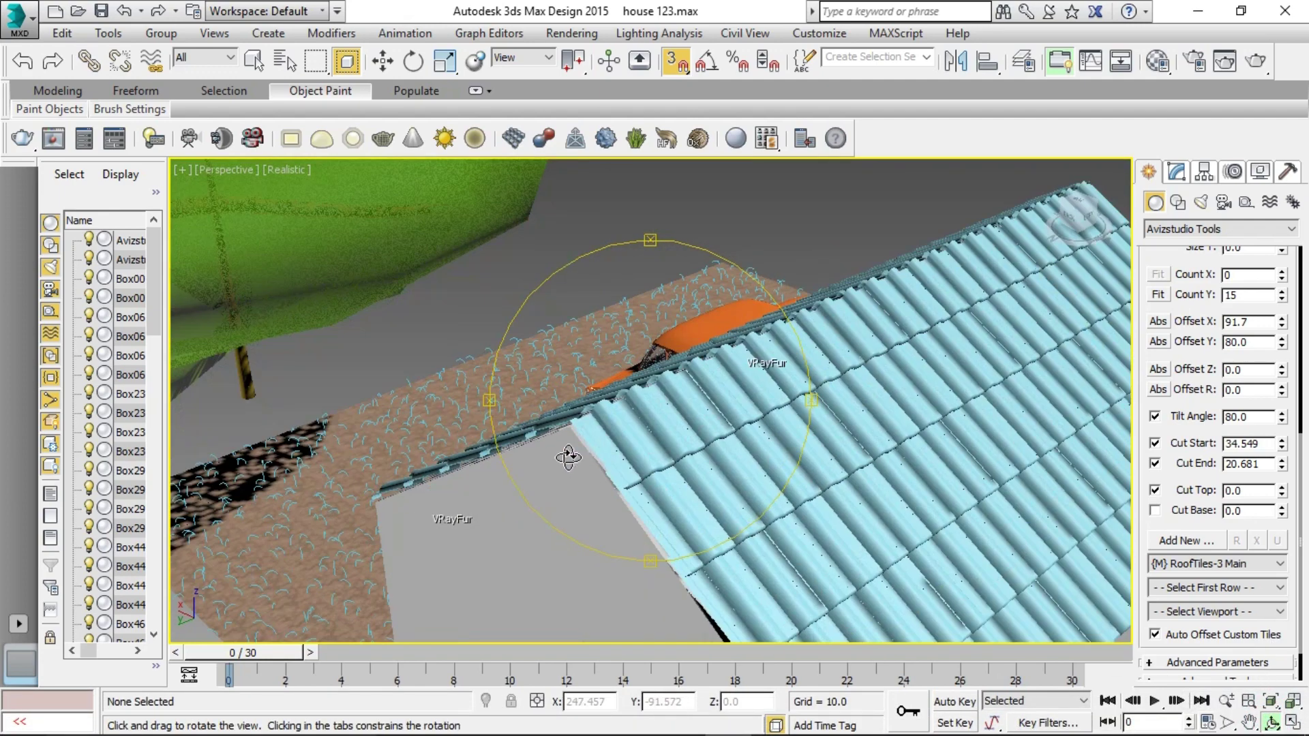
{"action": "right_click", "coordinate": [563, 441]}
{"action": "left_click_drag", "start_coordinate": [563, 442], "coordinate": [837, 372]}
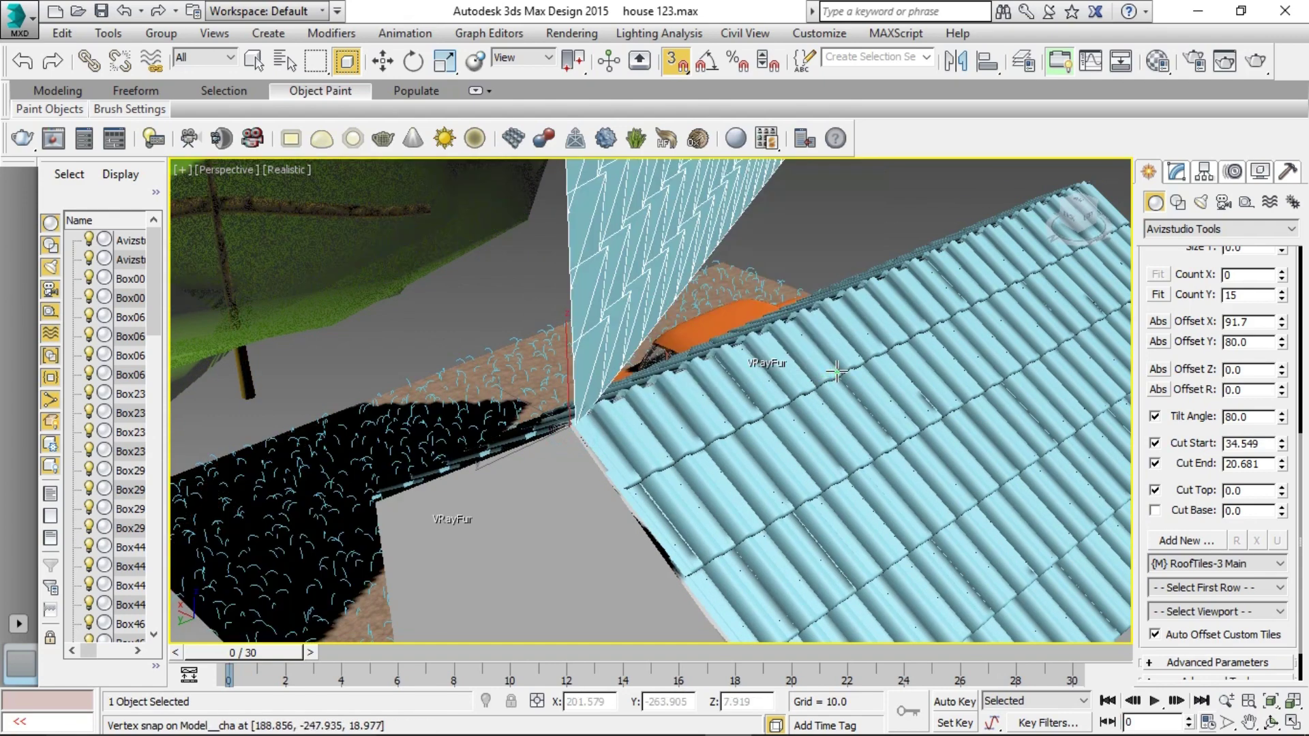
{"action": "key", "text": "Escape"}
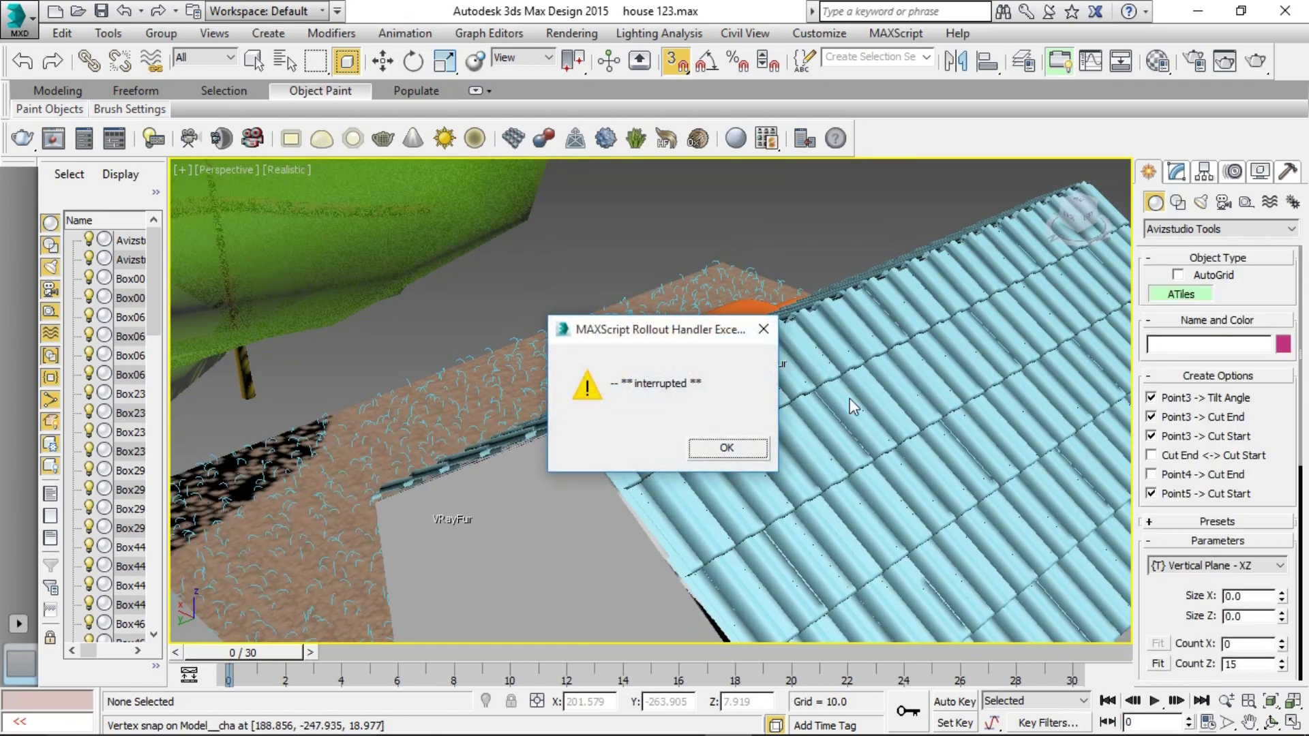
- Dismiss the interrupted-script message and review the plane orientation list without changes
{"action": "left_click", "coordinate": [759, 334]}
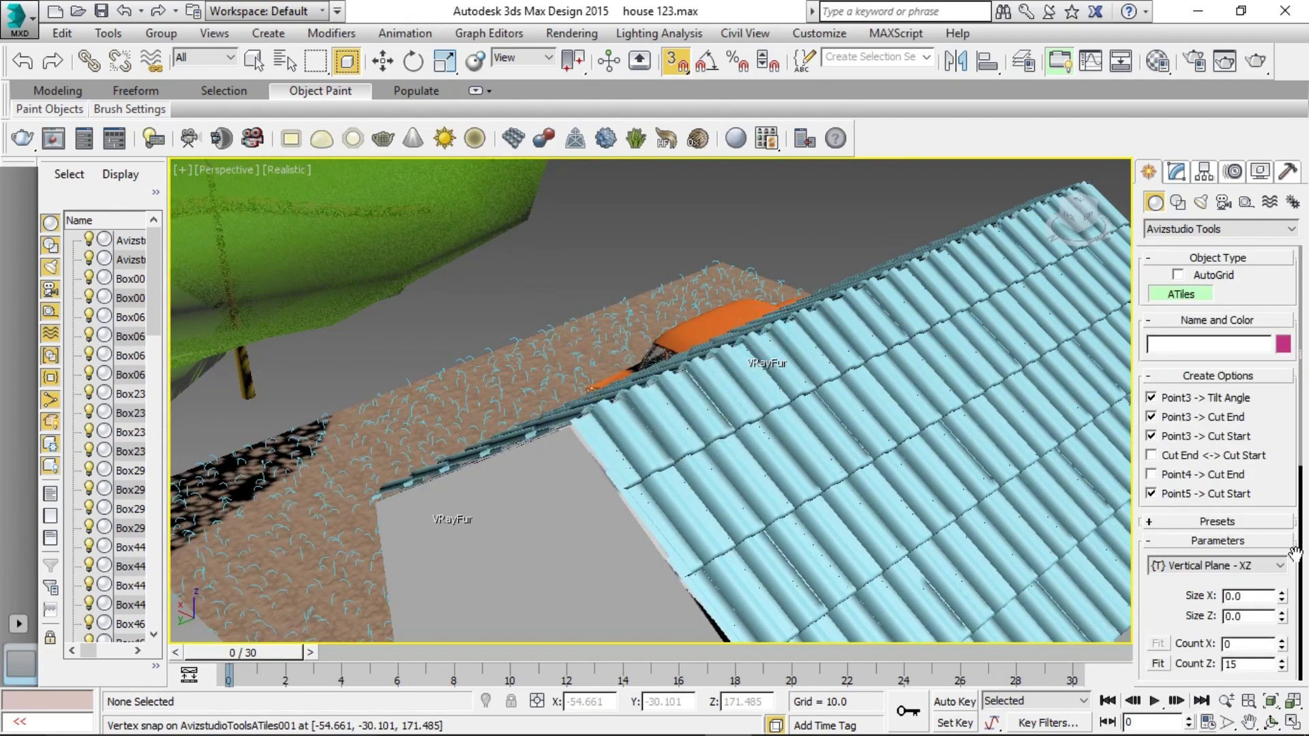
{"action": "left_click", "coordinate": [1269, 566]}
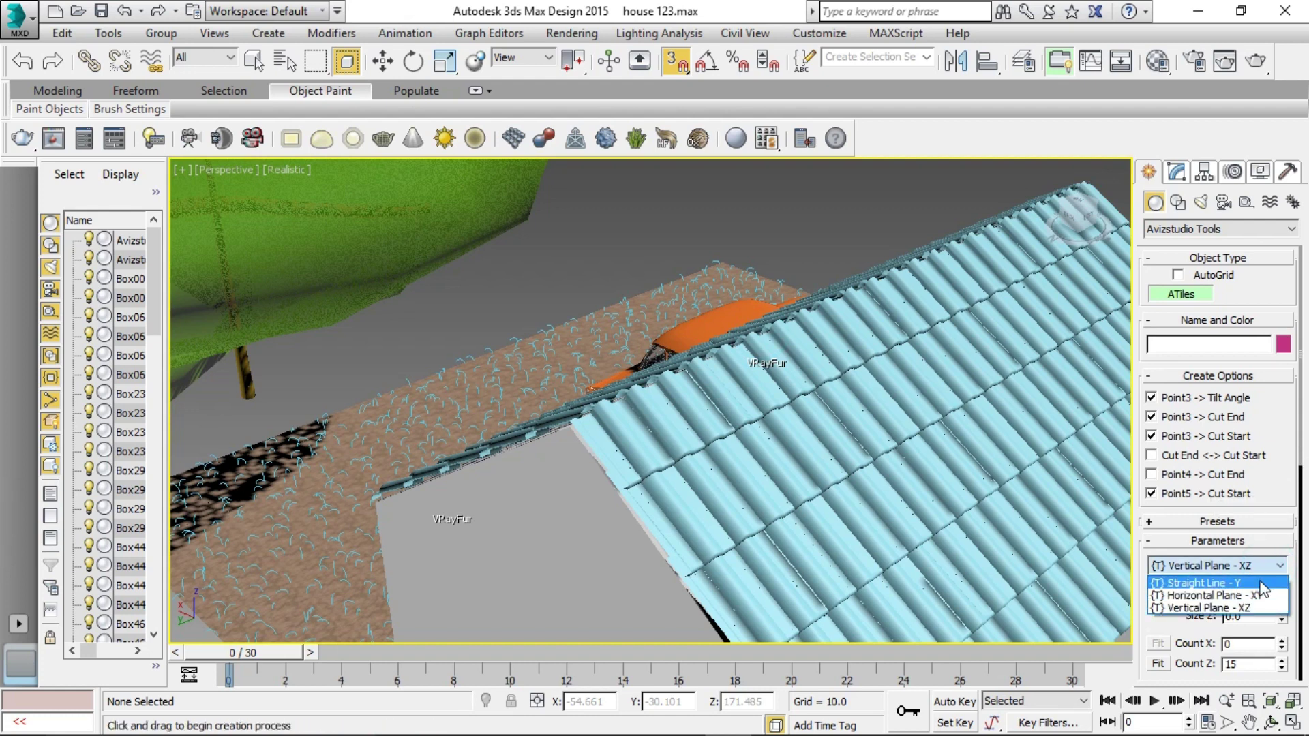
{"action": "left_click", "coordinate": [1203, 608]}
{"action": "left_click", "coordinate": [1269, 575]}
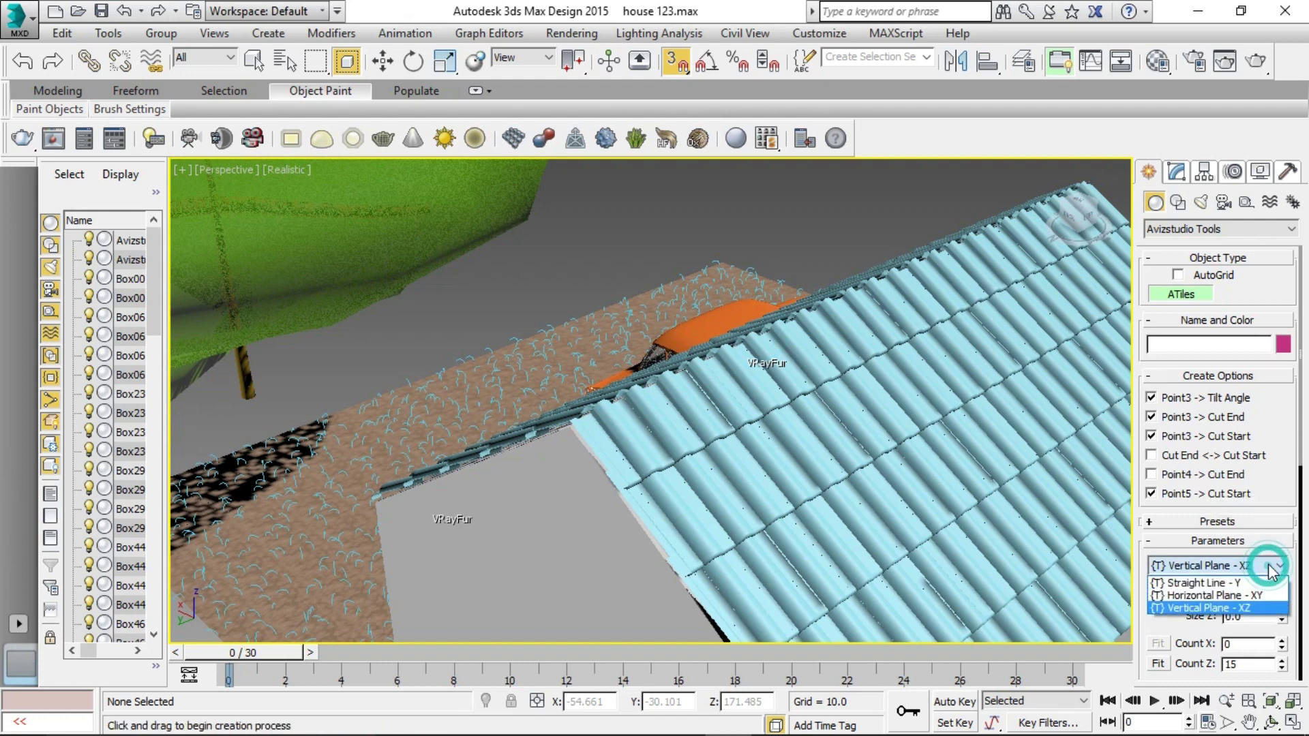
{"action": "left_click", "coordinate": [1232, 581]}
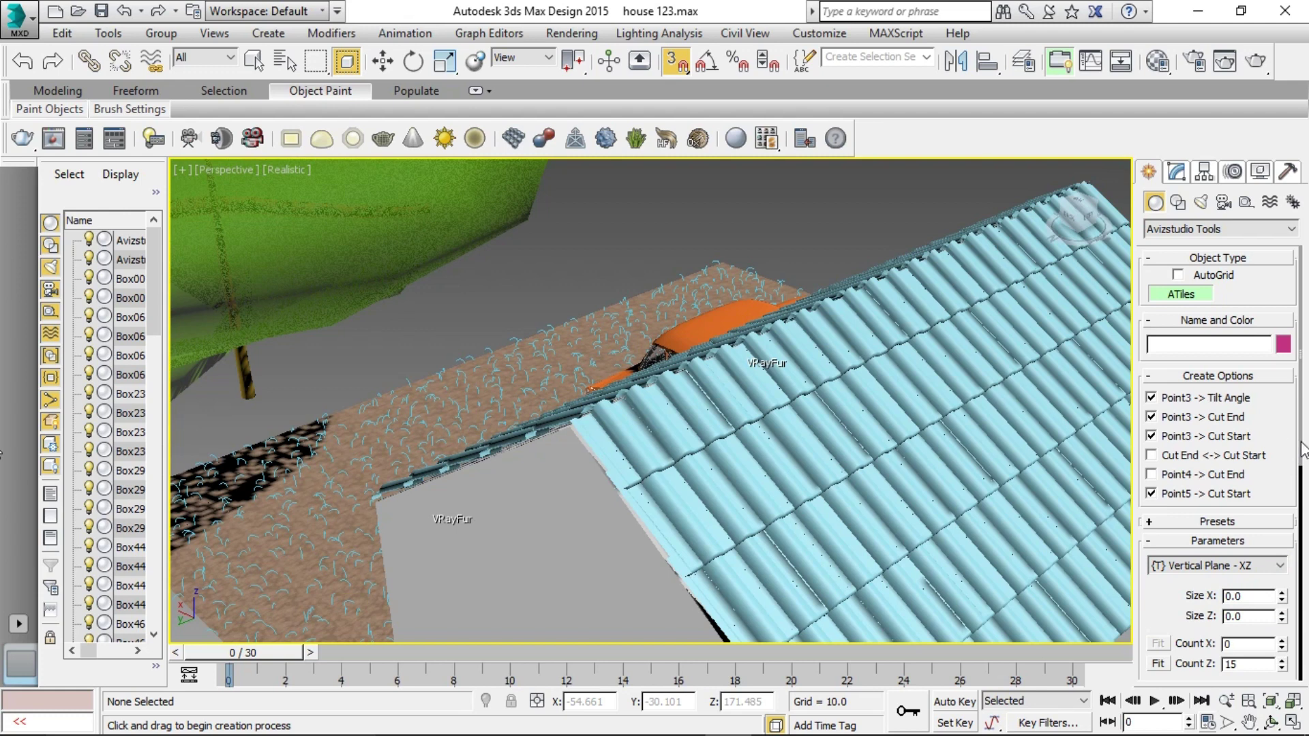
{"action": "left_click_drag", "start_coordinate": [1304, 450], "coordinate": [1288, 600]}
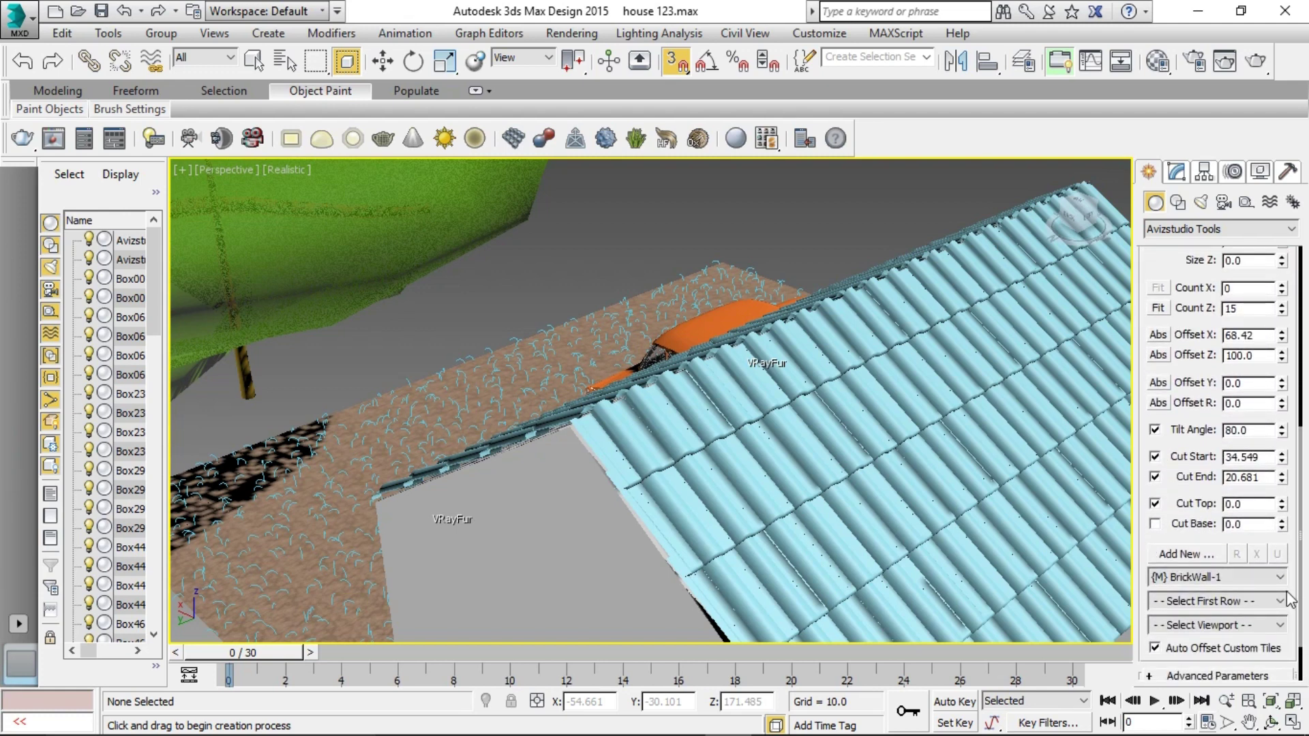
- Select the RoofTiles-3 Main preset and set the plane type to Straight Line - Y
{"action": "left_click", "coordinate": [1281, 581]}
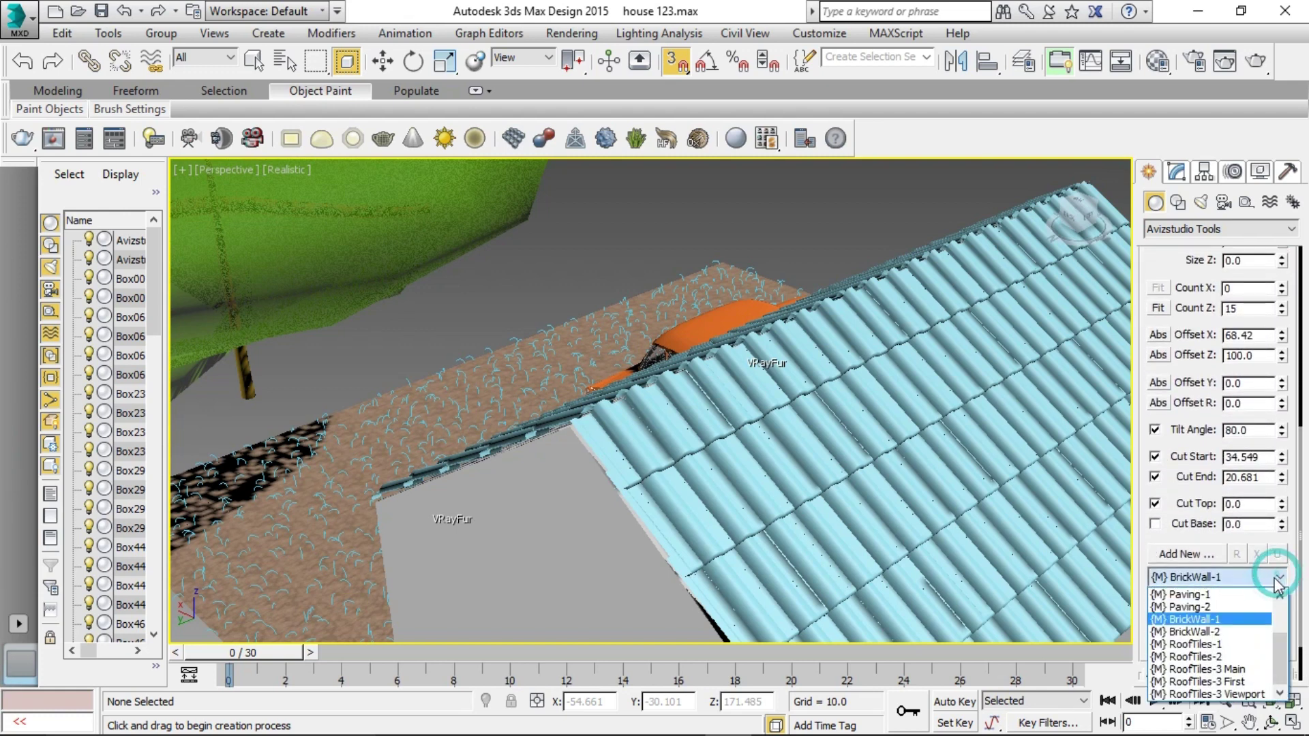
{"action": "left_click", "coordinate": [1242, 670]}
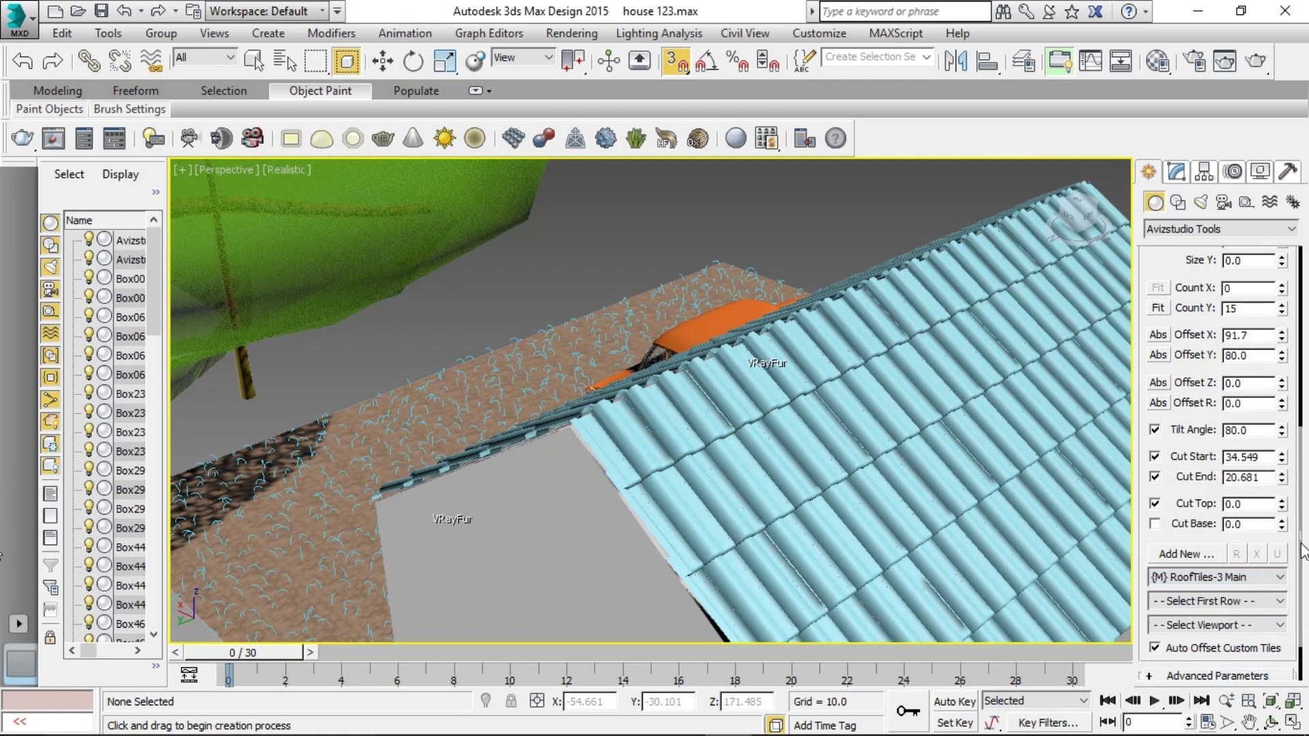
{"action": "left_click_drag", "start_coordinate": [1300, 544], "coordinate": [1305, 443]}
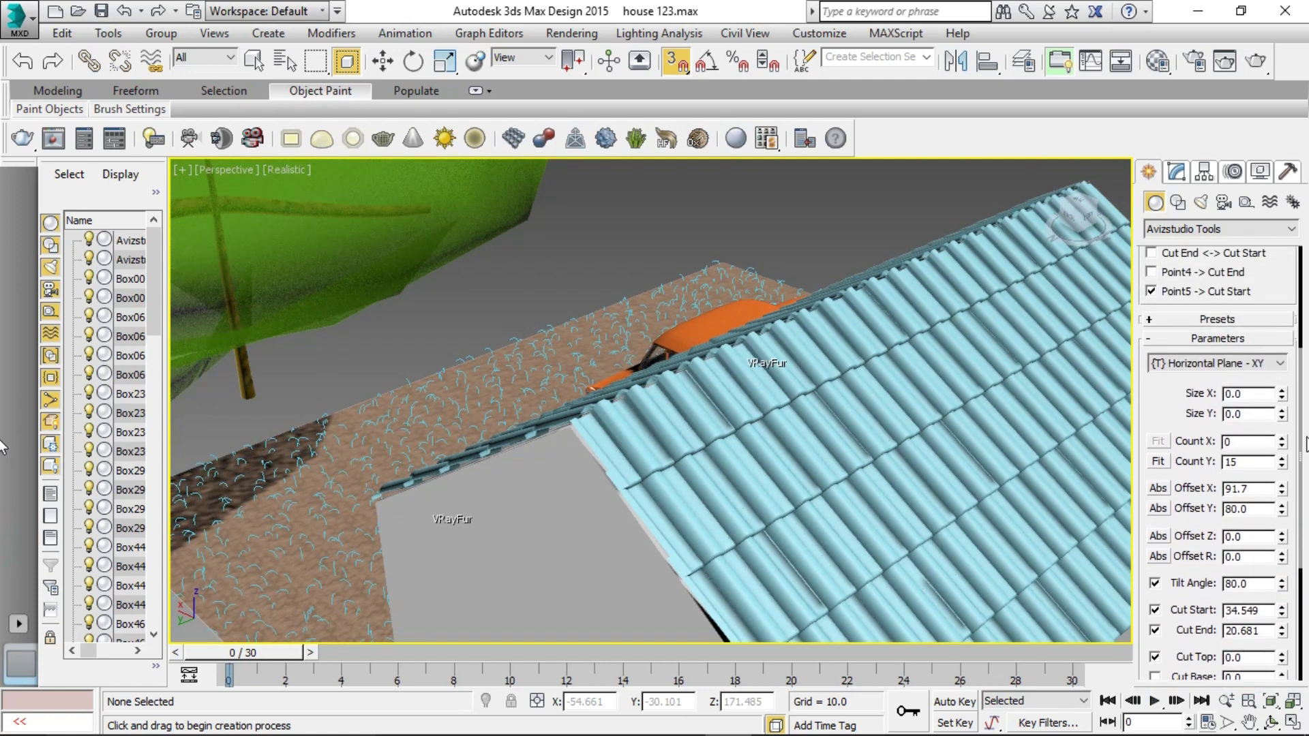
{"action": "left_click", "coordinate": [1289, 366]}
{"action": "left_click", "coordinate": [1229, 382]}
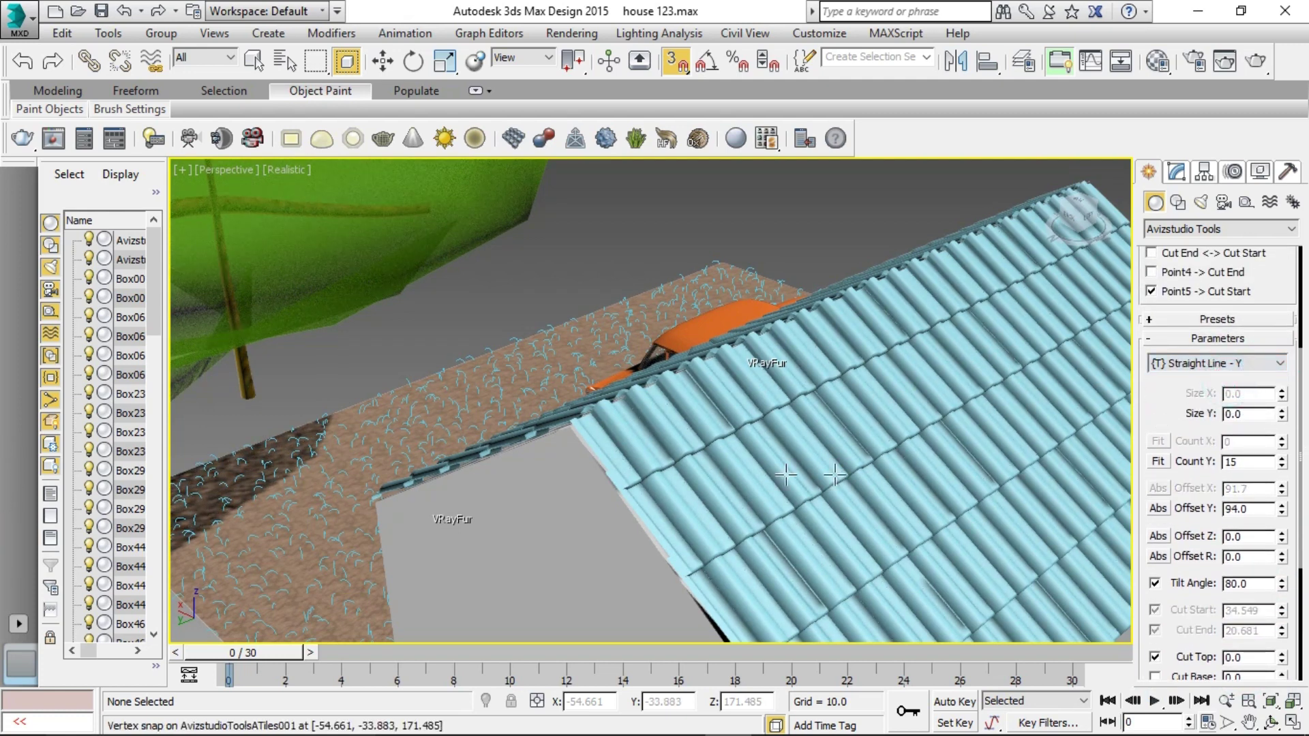
- Drag a Straight Line ATiles row between the two ridge ends (Size Y 241.2) and orbit to check it
{"action": "left_click_drag", "start_coordinate": [572, 428], "coordinate": [718, 372]}
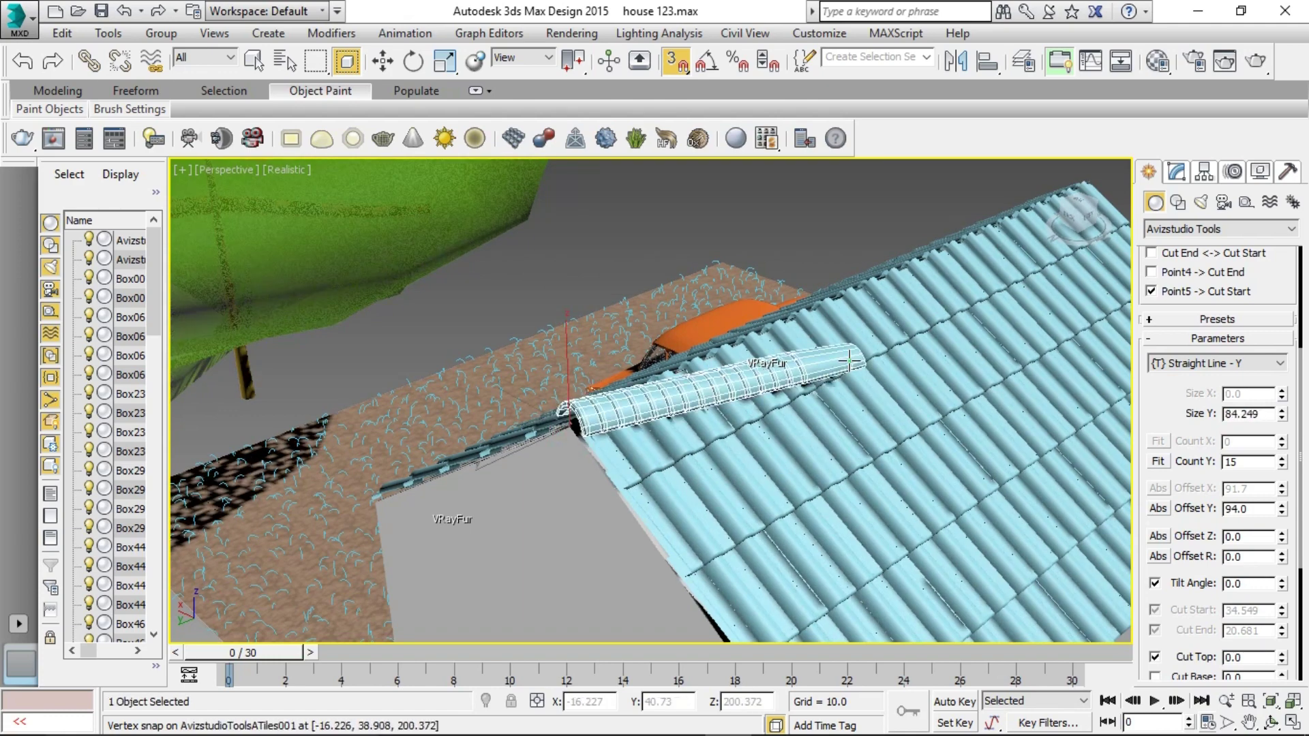
{"action": "middle_click_drag", "start_coordinate": [719, 372], "coordinate": [818, 327], "text": "alt"}
{"action": "left_click_drag", "start_coordinate": [1010, 239], "coordinate": [1017, 237]}
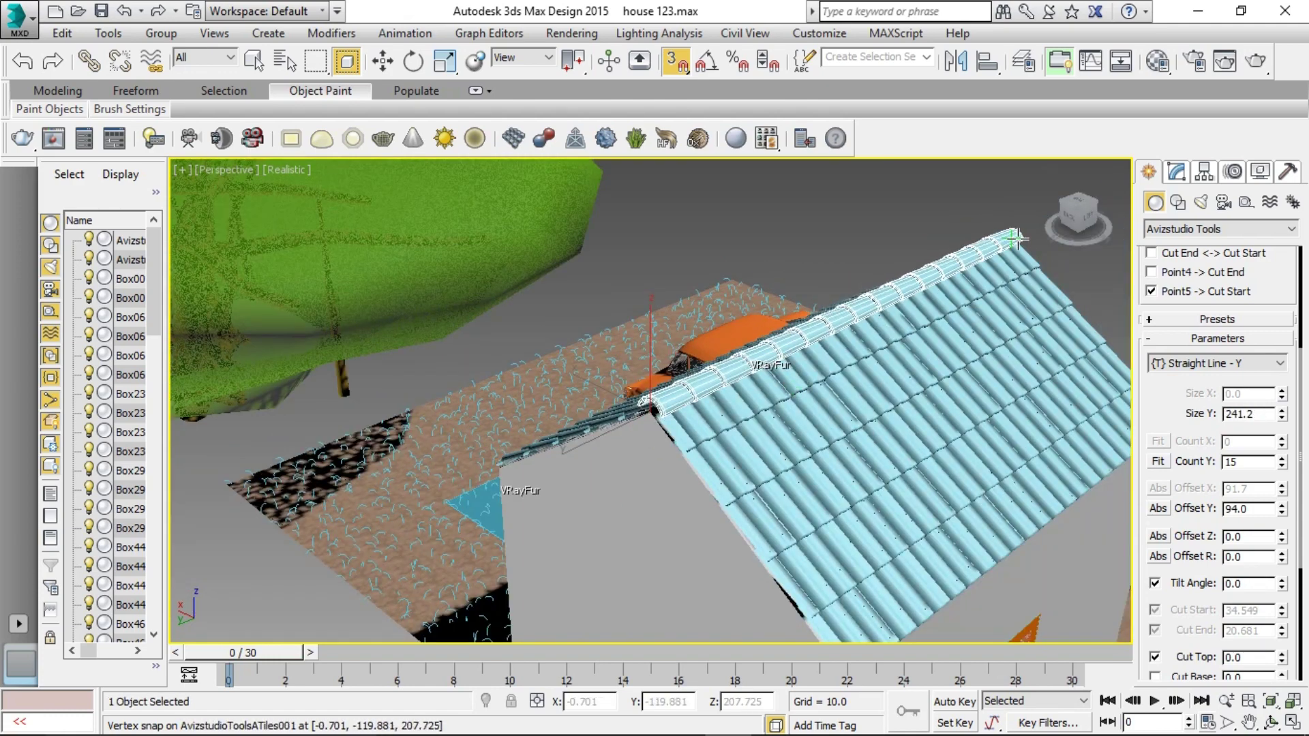
{"action": "left_click", "coordinate": [1272, 723]}
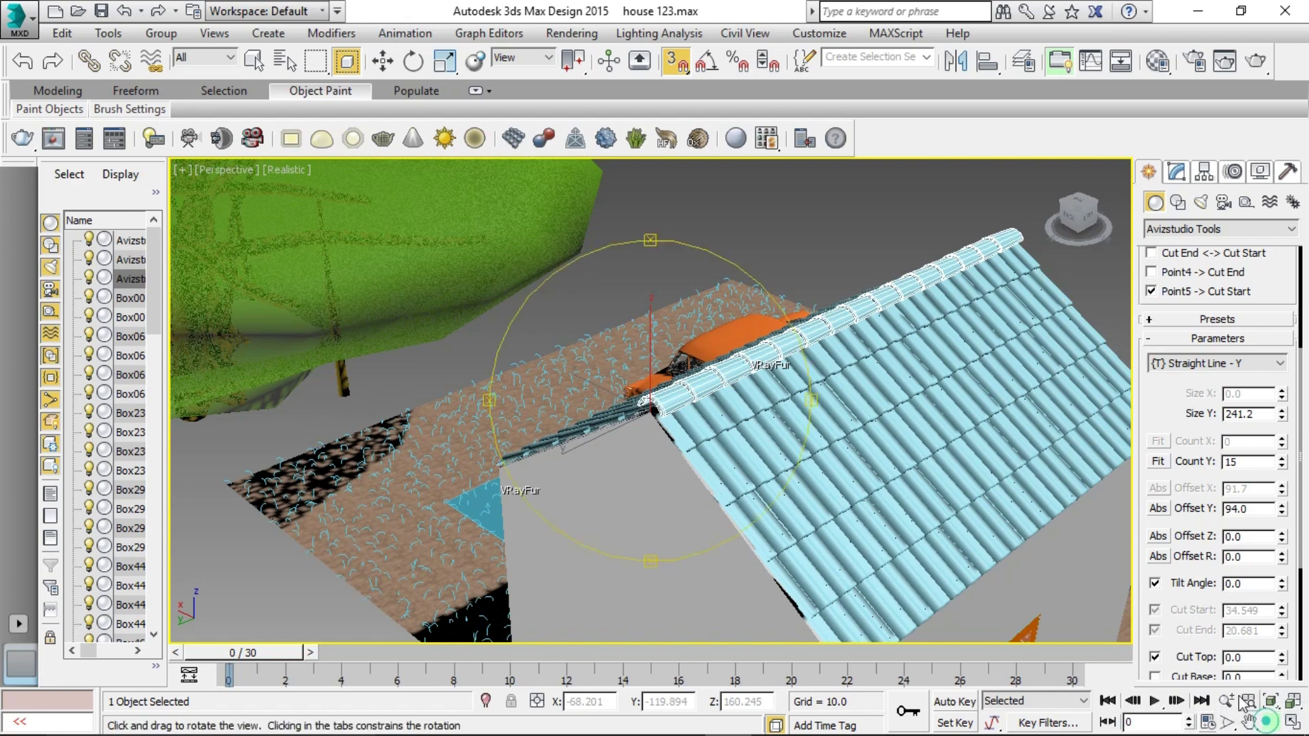
{"action": "mouse_move", "coordinate": [721, 459]}
{"action": "left_mouse_down"}
{"action": "mouse_move", "coordinate": [546, 489]}
{"action": "mouse_move", "coordinate": [538, 463]}
{"action": "left_mouse_up"}
{"action": "right_click", "coordinate": [538, 463]}
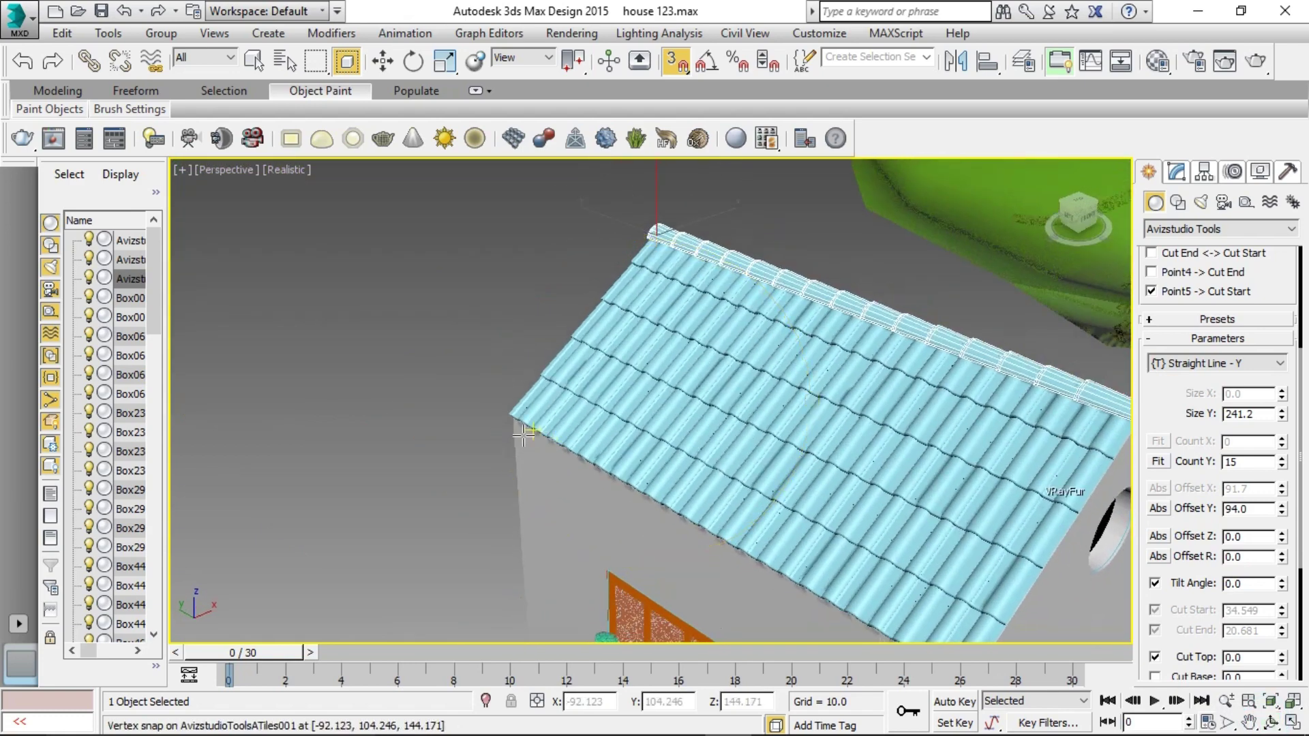
- Drag the orange 12 - Default material onto the roof tiles, ridge caps and back slope tiles
{"action": "key", "text": "m"}
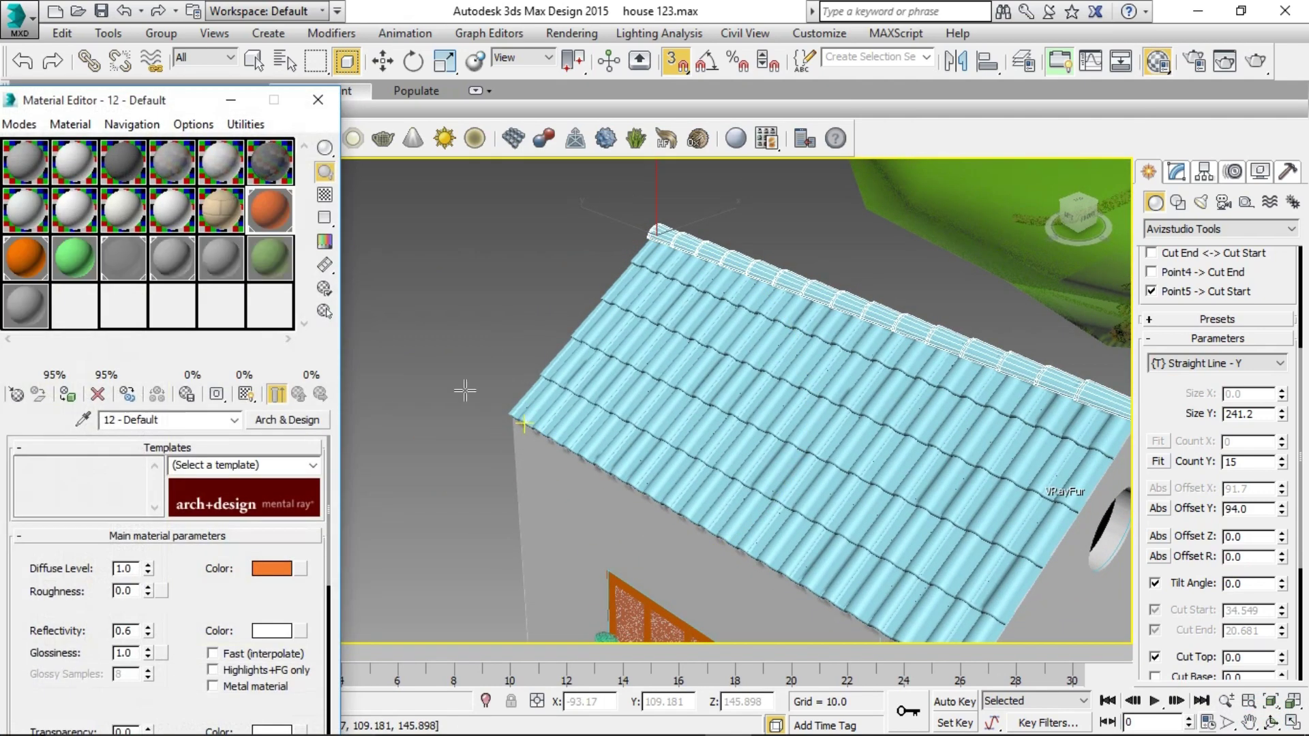
{"action": "left_click_drag", "start_coordinate": [371, 358], "coordinate": [784, 451]}
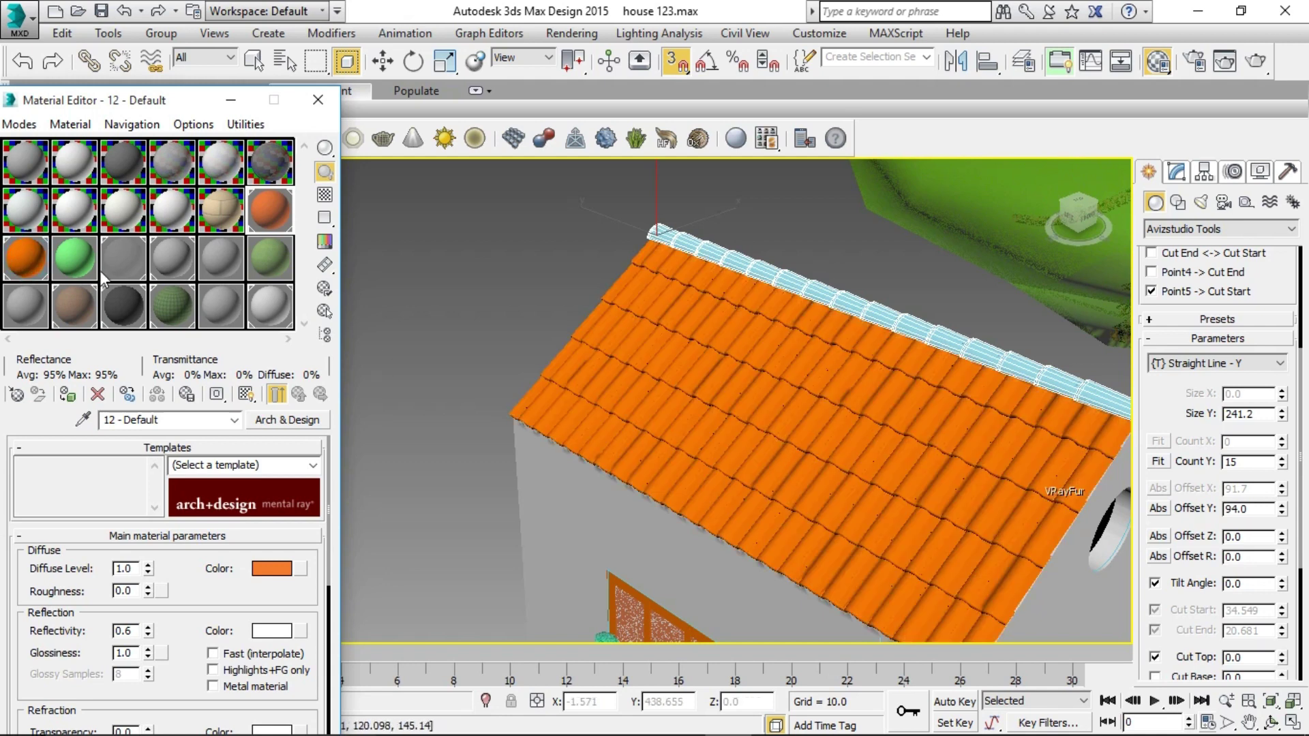
{"action": "left_click_drag", "start_coordinate": [34, 263], "coordinate": [873, 314]}
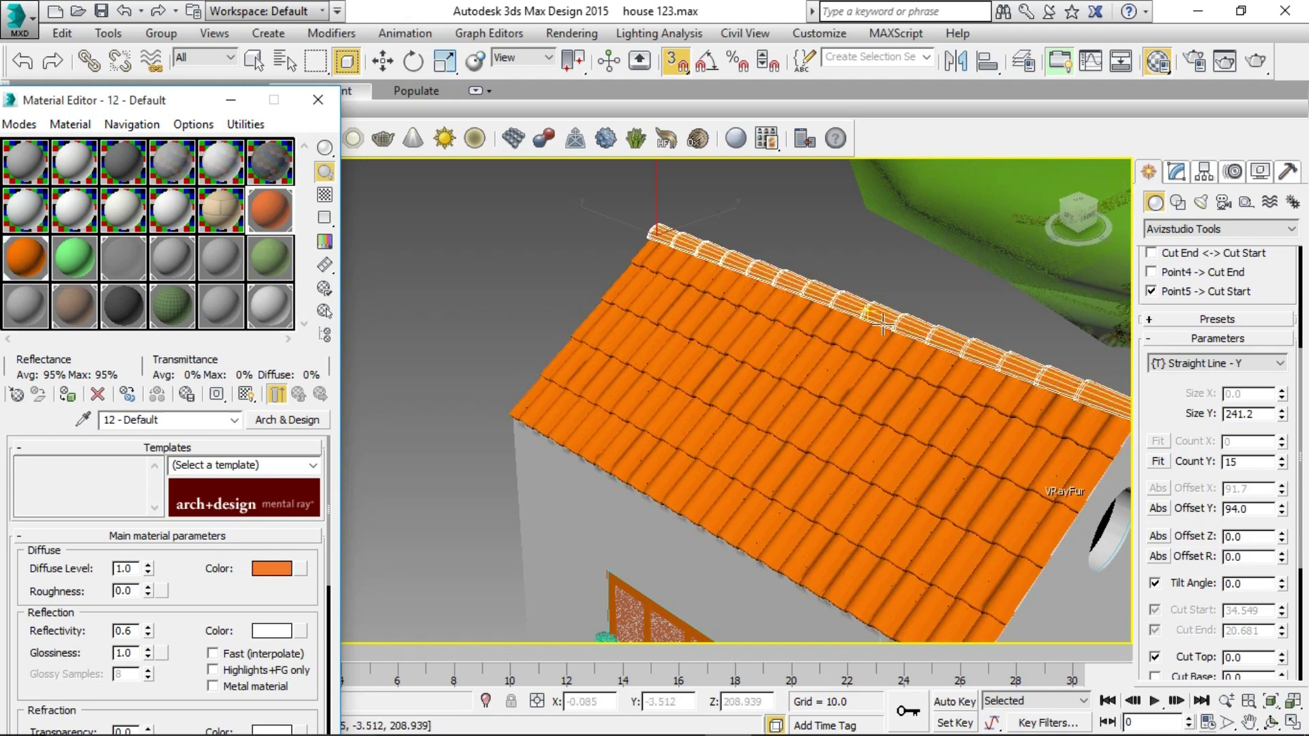
{"action": "left_click", "coordinate": [1272, 726]}
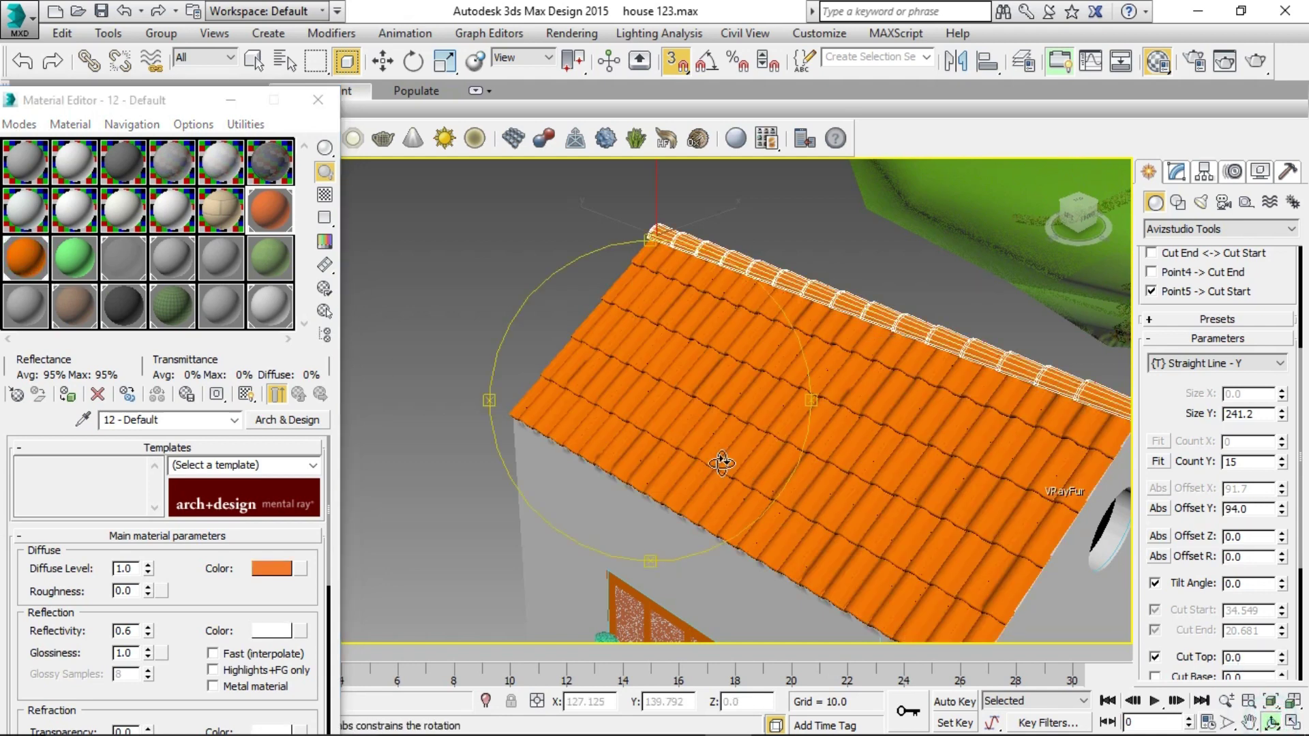
{"action": "left_click_drag", "start_coordinate": [722, 463], "coordinate": [501, 440]}
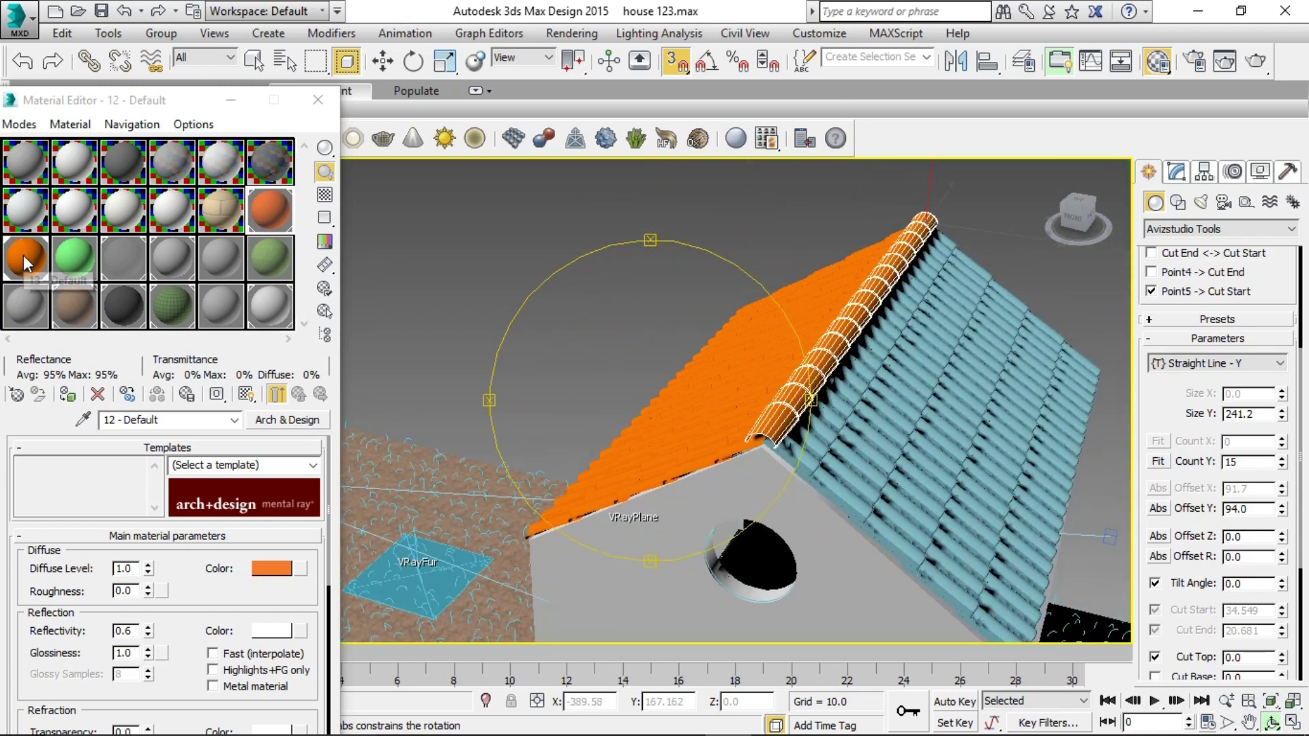
{"action": "left_click_drag", "start_coordinate": [25, 257], "coordinate": [843, 494]}
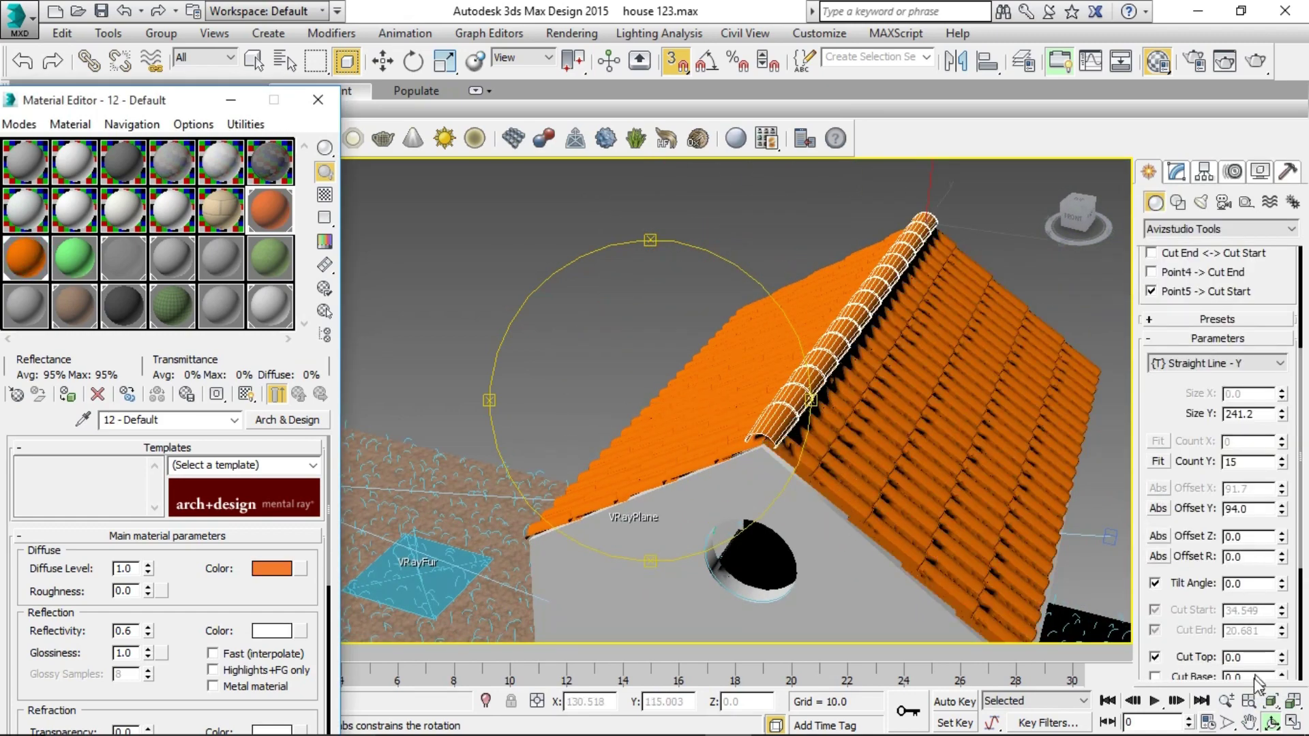
{"action": "mouse_move", "coordinate": [635, 477]}
{"action": "left_mouse_down"}
{"action": "mouse_move", "coordinate": [715, 474]}
{"action": "mouse_move", "coordinate": [762, 508]}
{"action": "left_mouse_up"}
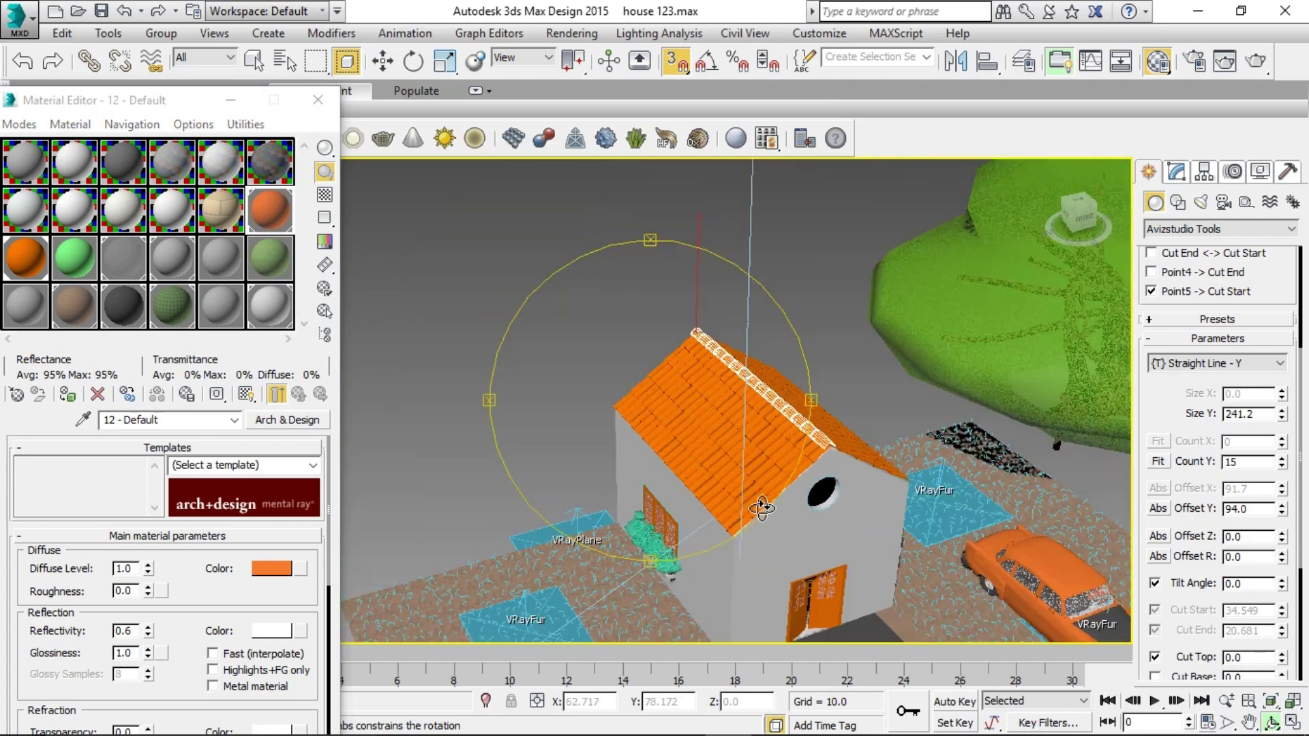
{"action": "right_click", "coordinate": [542, 375]}
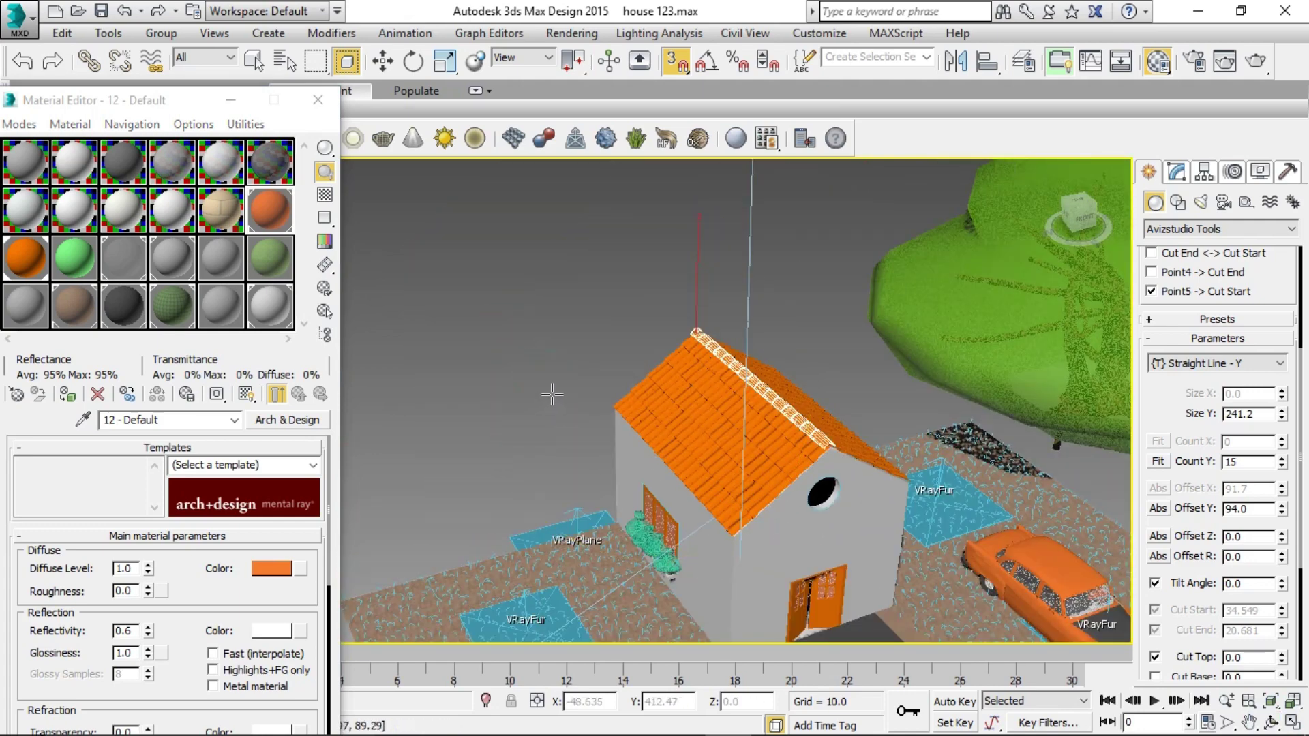
- Switch to the Modify panel and clear the ridge object selection
{"action": "left_click", "coordinate": [1175, 176]}
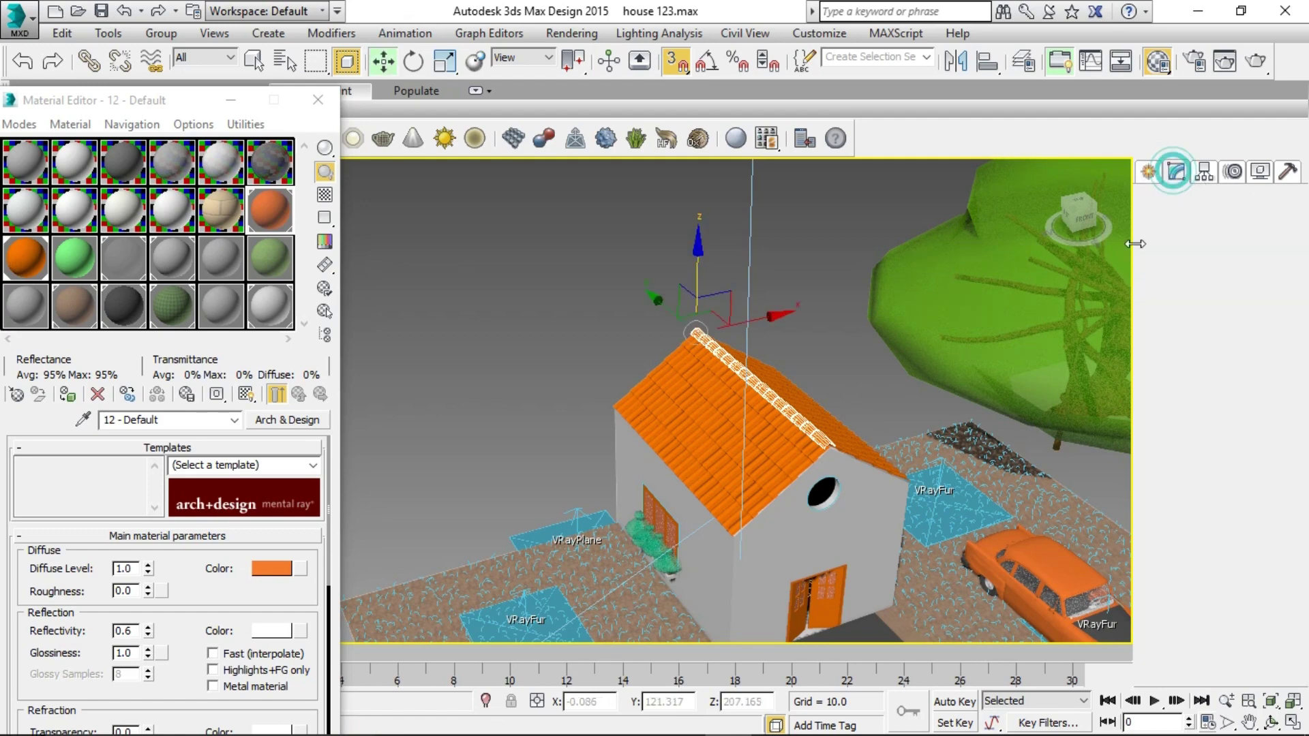
{"action": "key", "text": "Delete"}
{"action": "scroll", "coordinate": [637, 431], "scroll_direction": "up", "scroll_amount": 5}
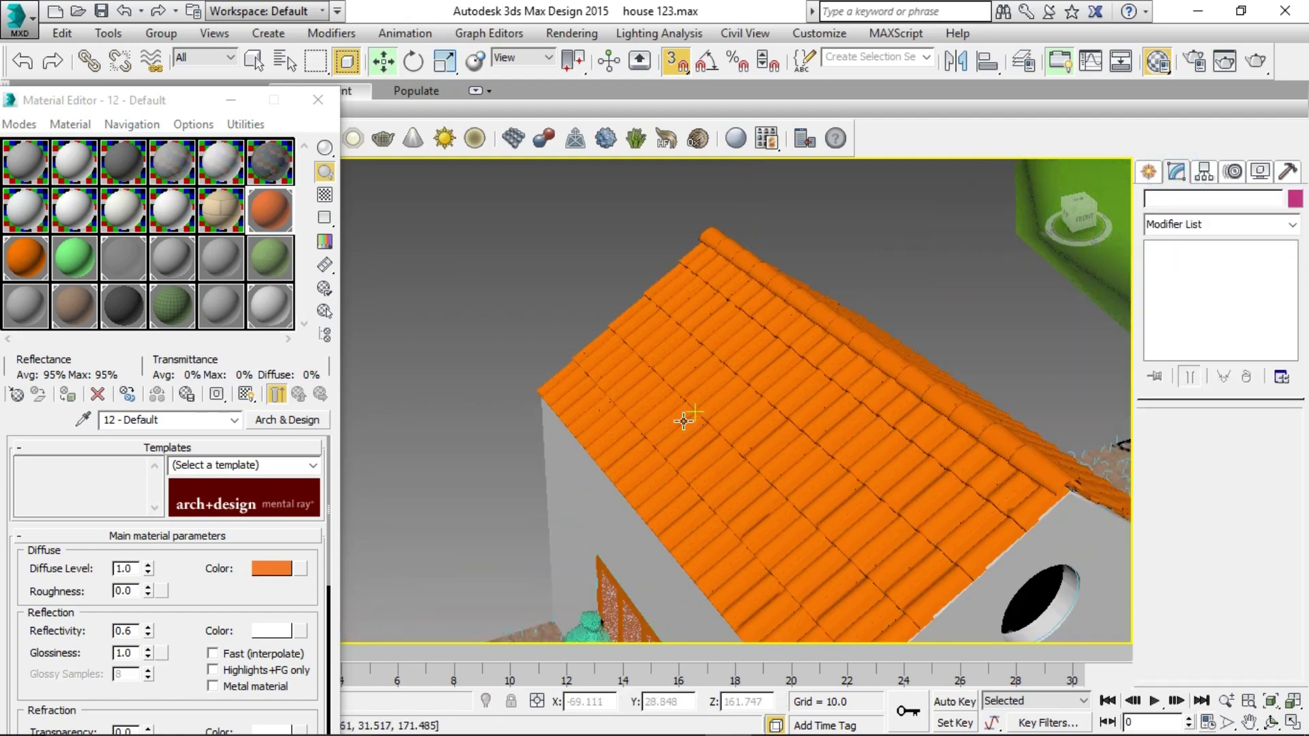
{"action": "scroll", "coordinate": [637, 431], "scroll_direction": "down", "scroll_amount": 5}
{"action": "scroll", "coordinate": [816, 556], "scroll_direction": "up", "scroll_amount": 6}
{"action": "scroll", "coordinate": [815, 556], "scroll_direction": "down", "scroll_amount": 5}
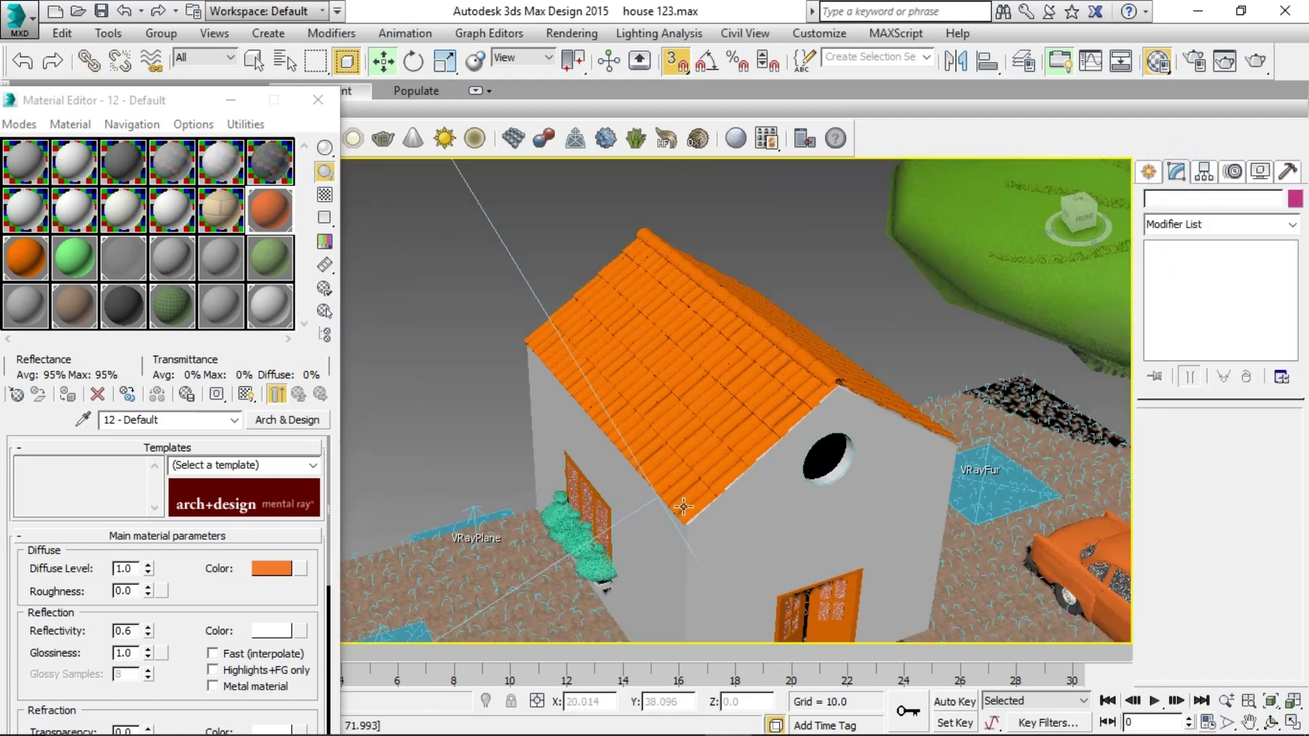
{"action": "scroll", "coordinate": [769, 351], "scroll_direction": "up", "scroll_amount": 2}
{"action": "scroll", "coordinate": [778, 356], "scroll_direction": "up", "scroll_amount": 2}
{"action": "scroll", "coordinate": [791, 313], "scroll_direction": "up", "scroll_amount": 2}
{"action": "scroll", "coordinate": [791, 313], "scroll_direction": "down", "scroll_amount": 2}
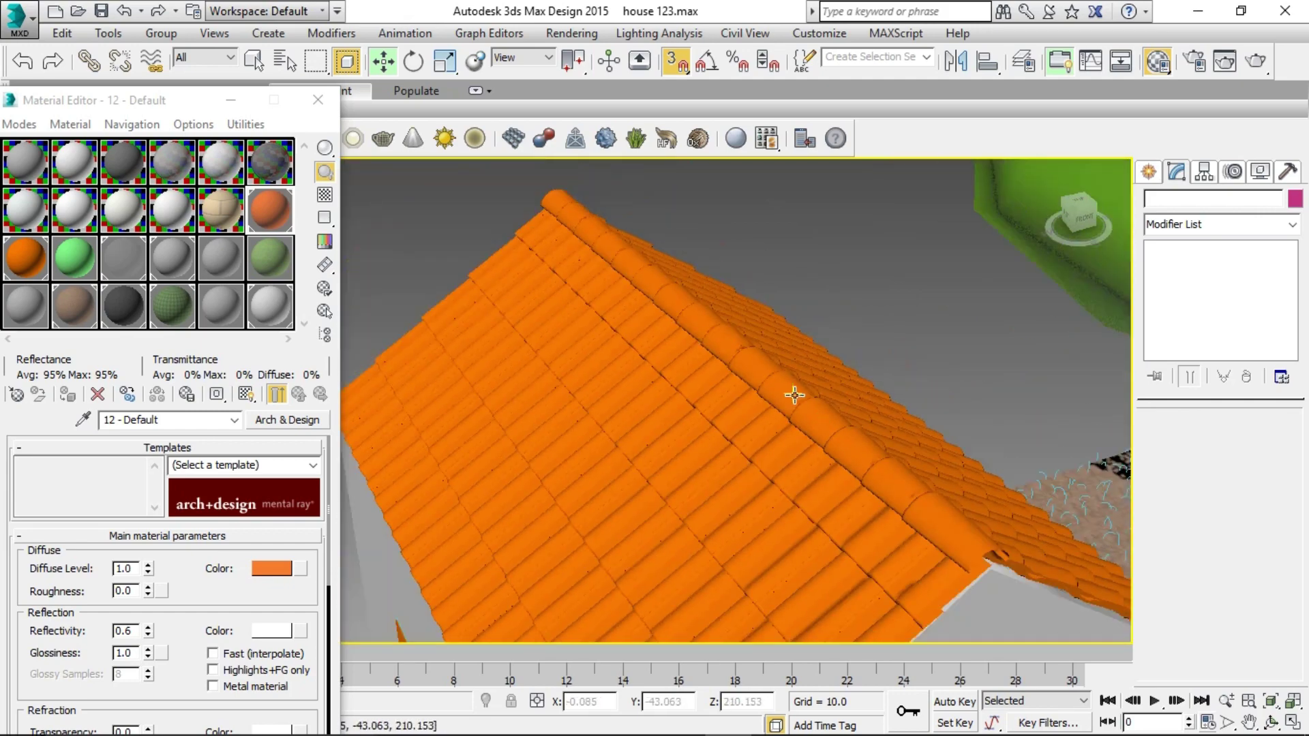
- Close the Material Editor and turn off Snaps
{"action": "left_click", "coordinate": [317, 99]}
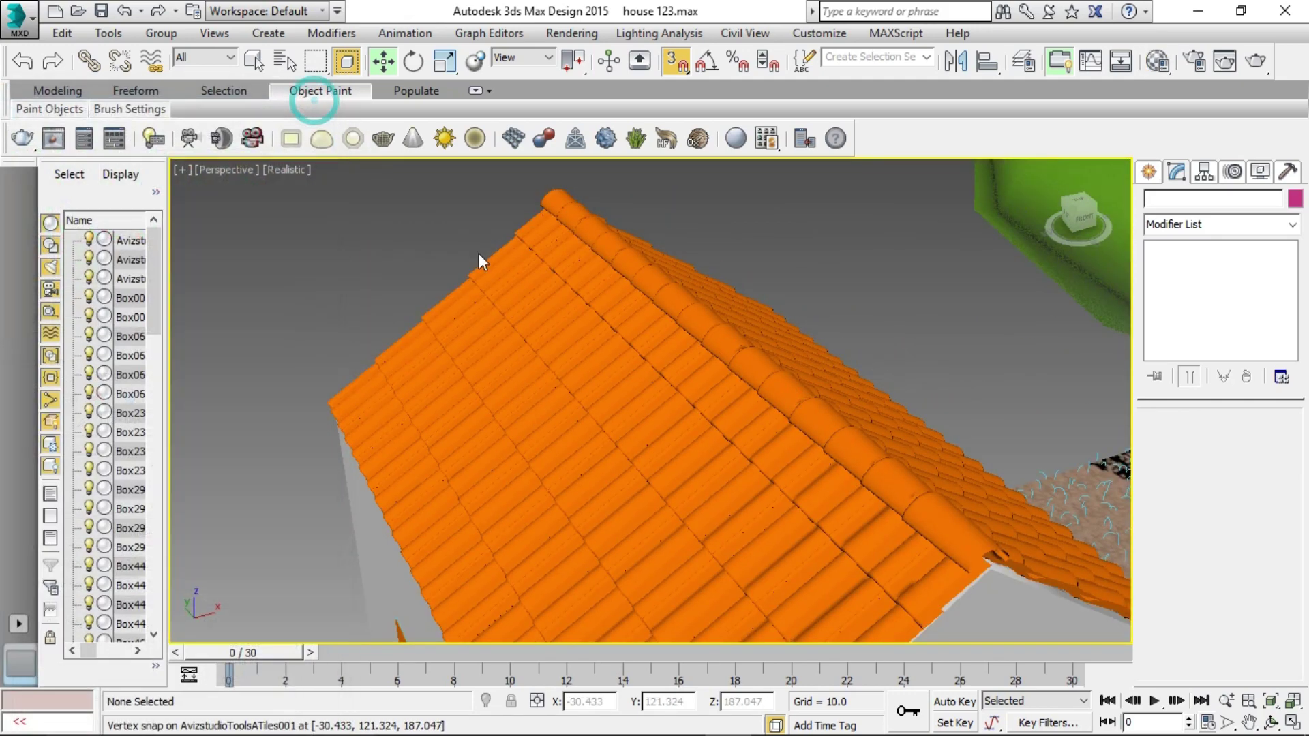
{"action": "scroll", "coordinate": [457, 248], "scroll_direction": "down", "scroll_amount": 5}
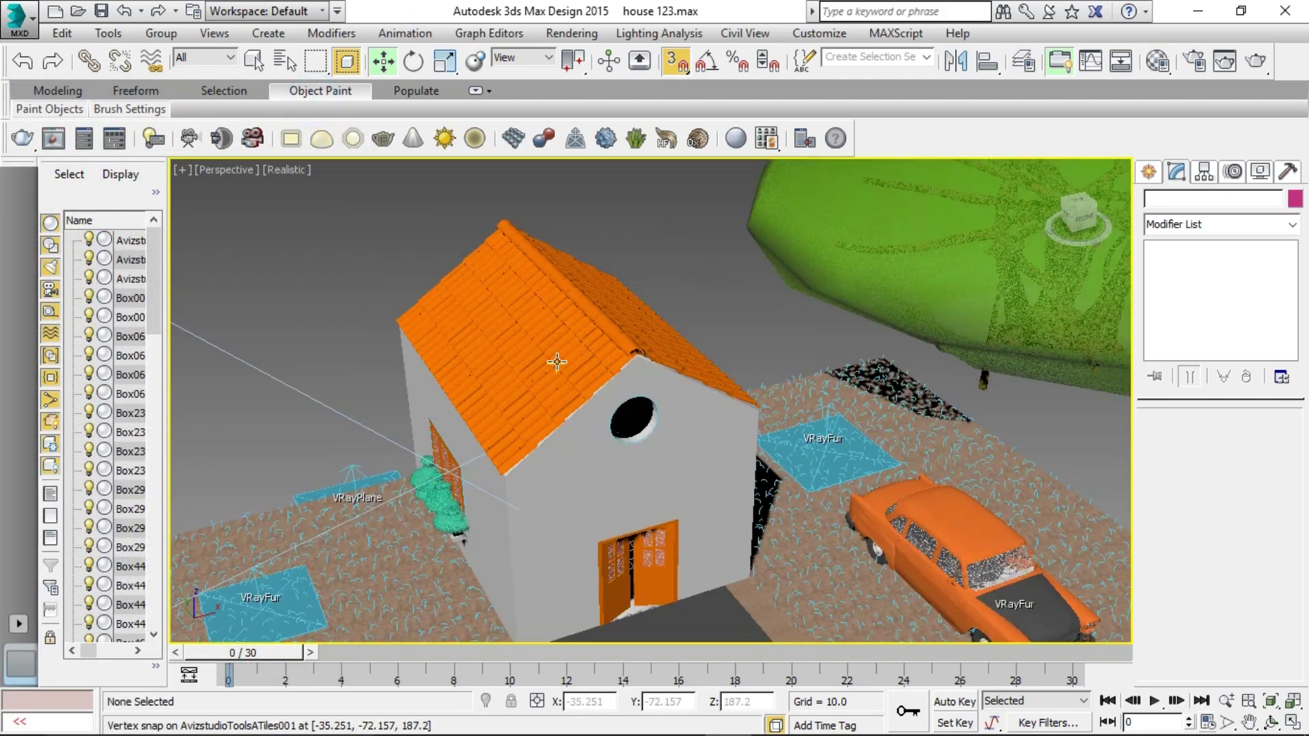
{"action": "left_click", "coordinate": [675, 60]}
{"action": "scroll", "coordinate": [584, 477], "scroll_direction": "up", "scroll_amount": 2}
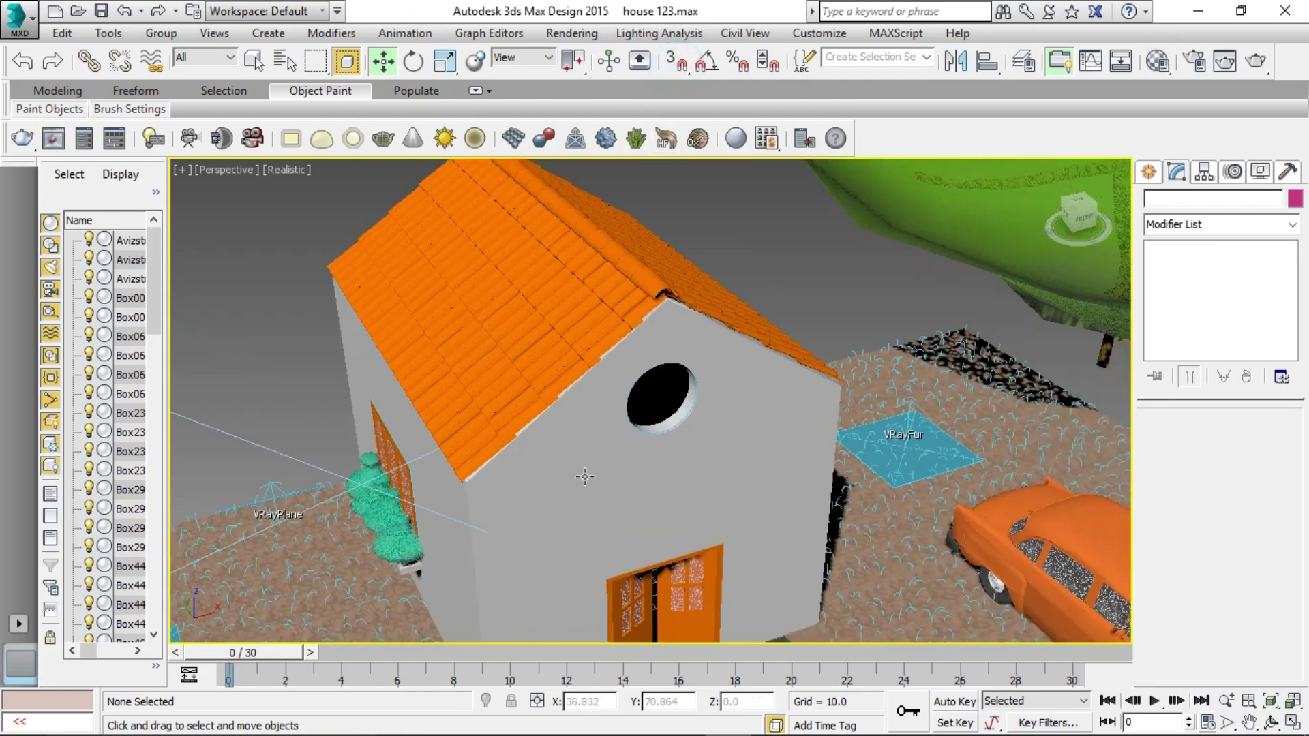
- Orbit the Perspective view to a higher angle showing the tree
{"action": "left_click", "coordinate": [1273, 724]}
{"action": "mouse_move", "coordinate": [619, 468]}
{"action": "left_mouse_down"}
{"action": "mouse_move", "coordinate": [783, 484]}
{"action": "mouse_move", "coordinate": [629, 482]}
{"action": "left_mouse_up"}
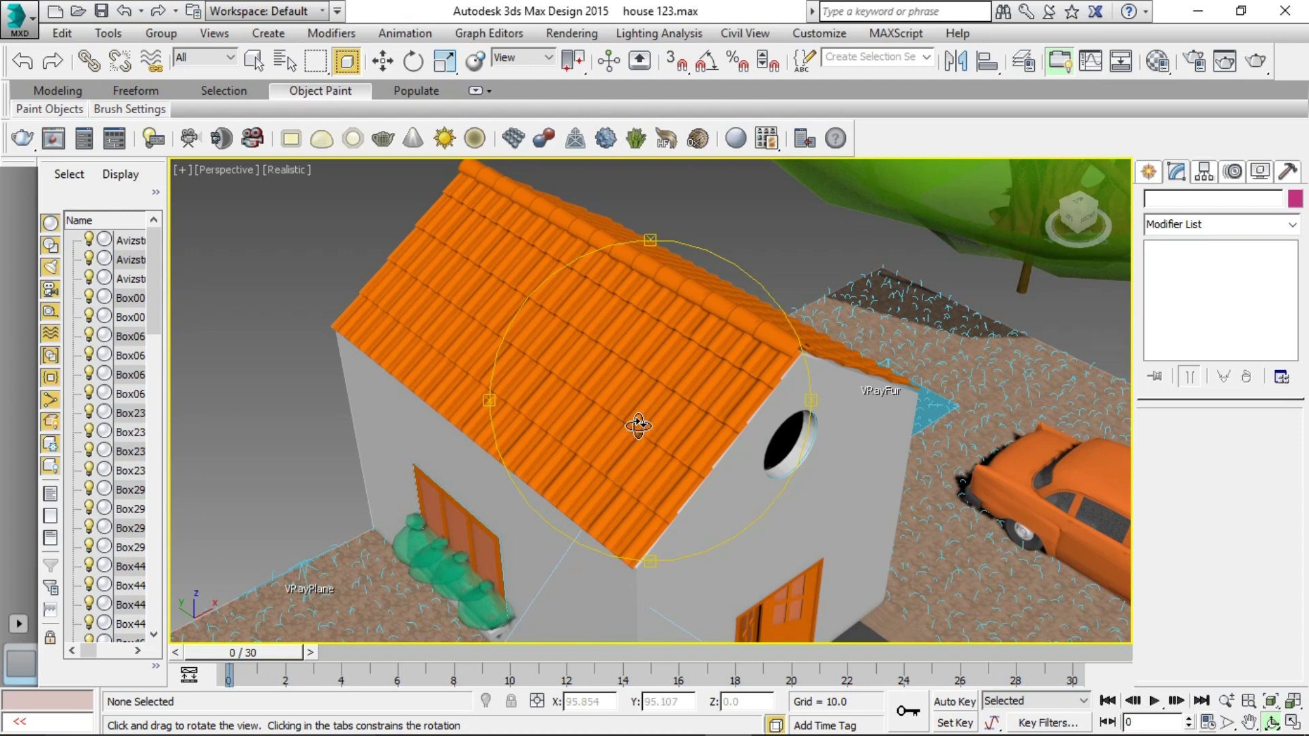
{"action": "left_click_drag", "start_coordinate": [638, 426], "coordinate": [653, 452]}
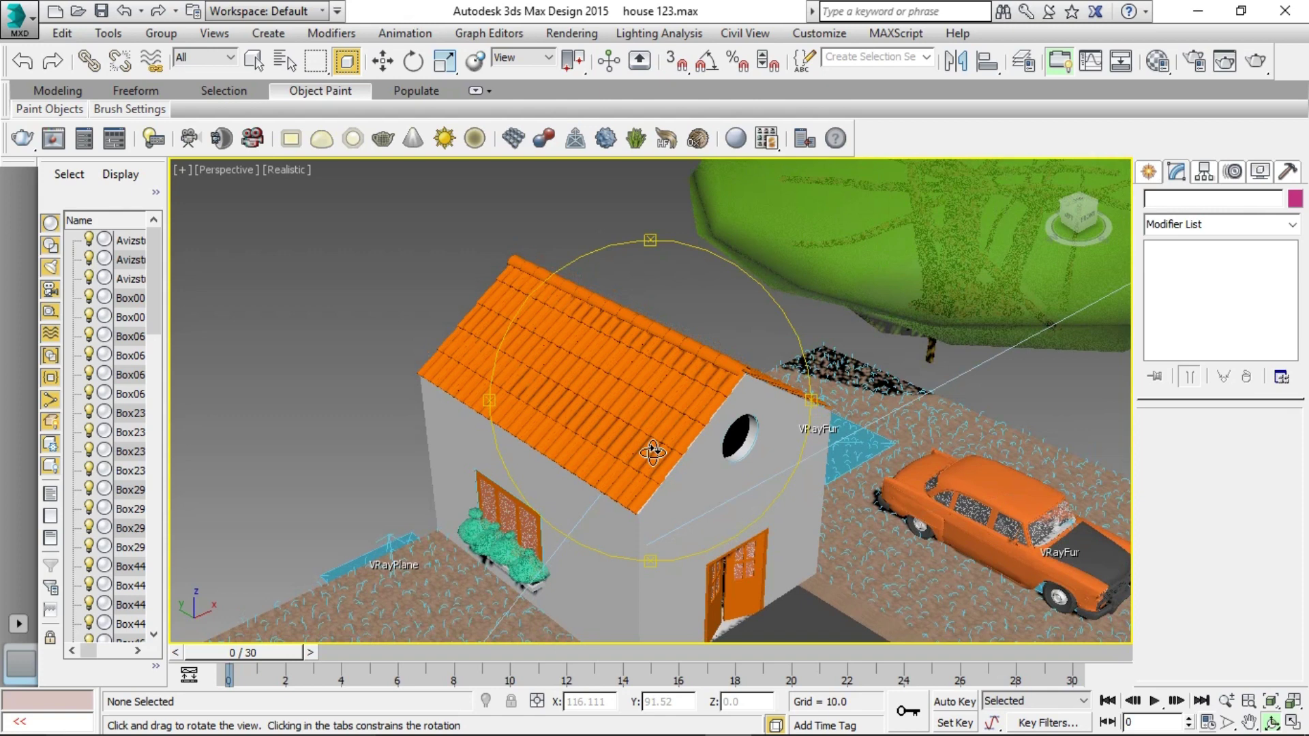
{"action": "left_click_drag", "start_coordinate": [655, 405], "coordinate": [638, 440]}
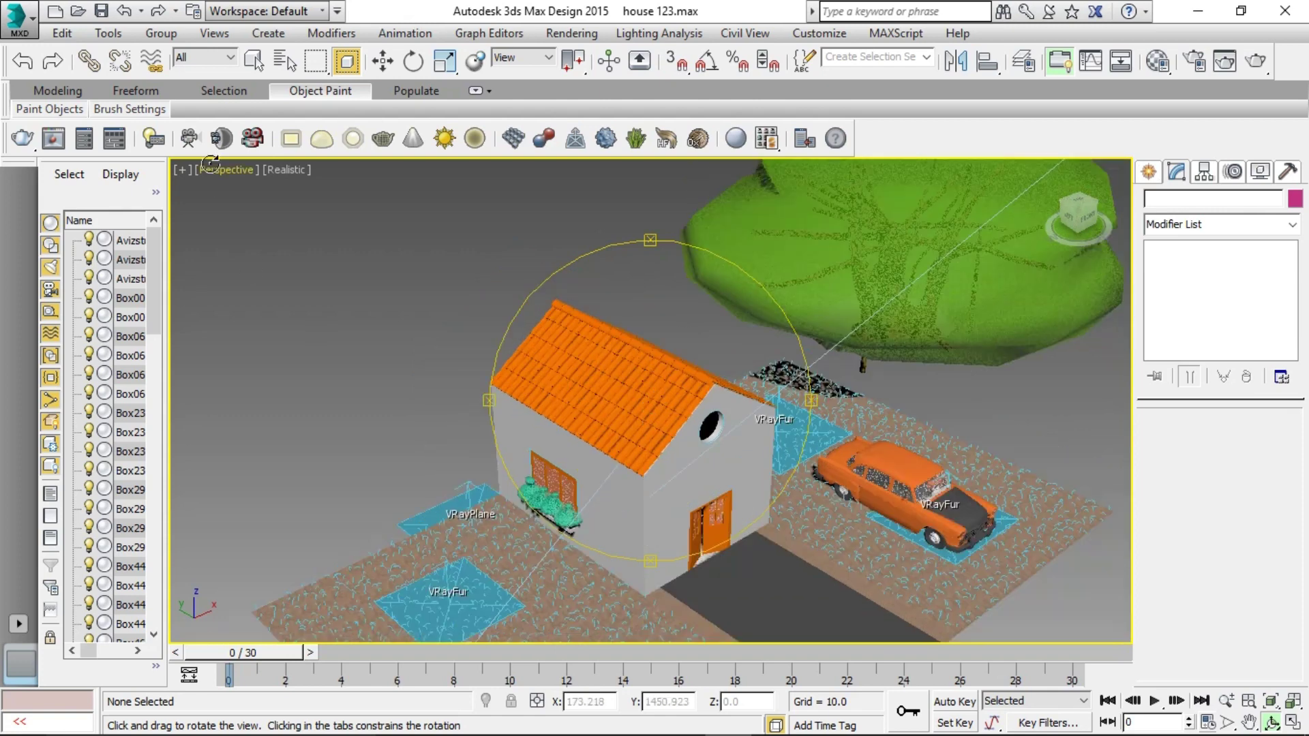
{"action": "left_click", "coordinate": [232, 176]}
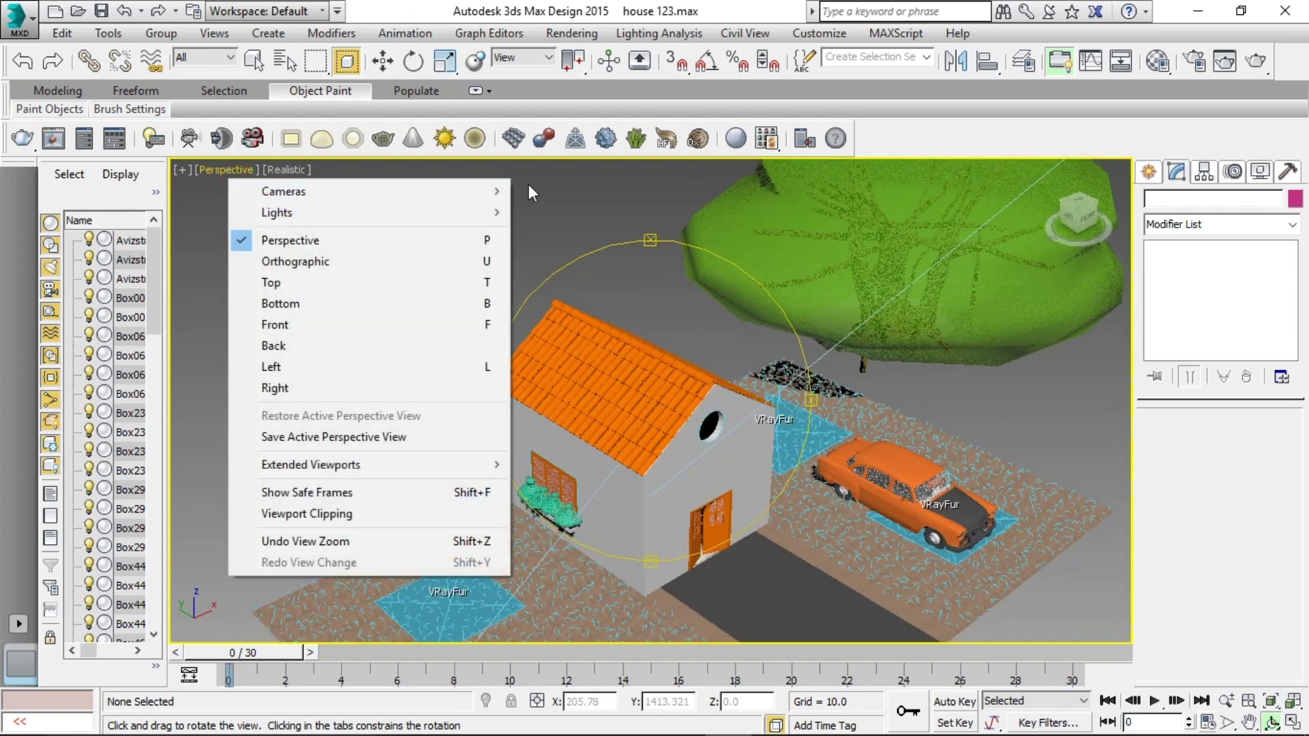
{"action": "mouse_move", "coordinate": [284, 191]}
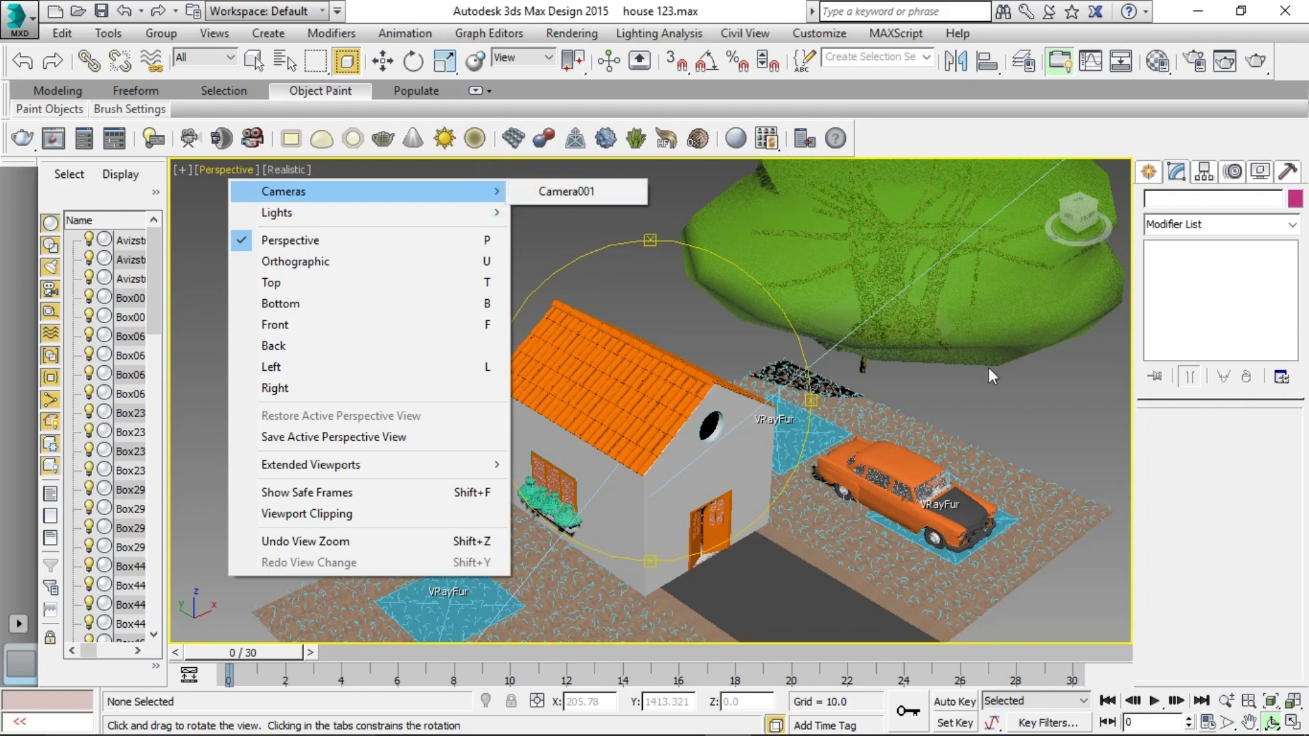
{"action": "left_click", "coordinate": [990, 369]}
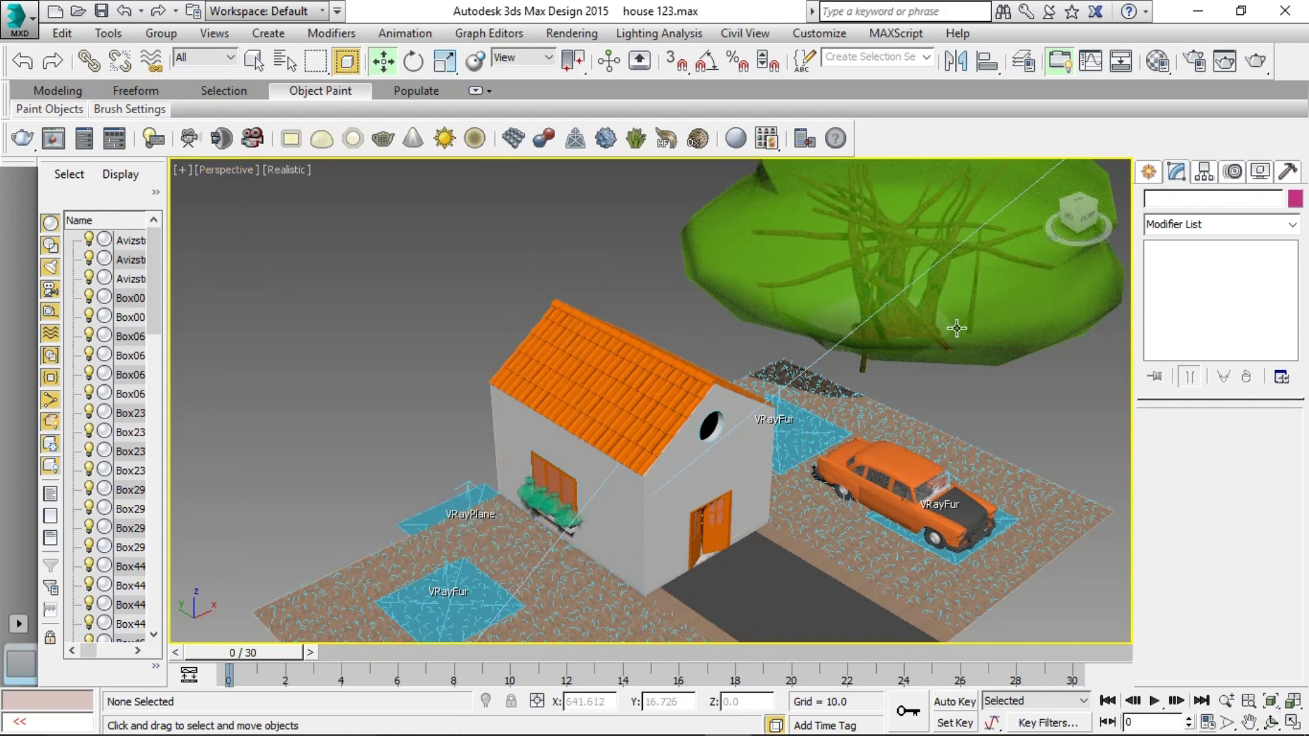
- Move the tree Foliage001 down-left toward the house and car, then deselect it
{"action": "left_click", "coordinate": [869, 291]}
{"action": "left_click_drag", "start_coordinate": [865, 370], "coordinate": [892, 458]}
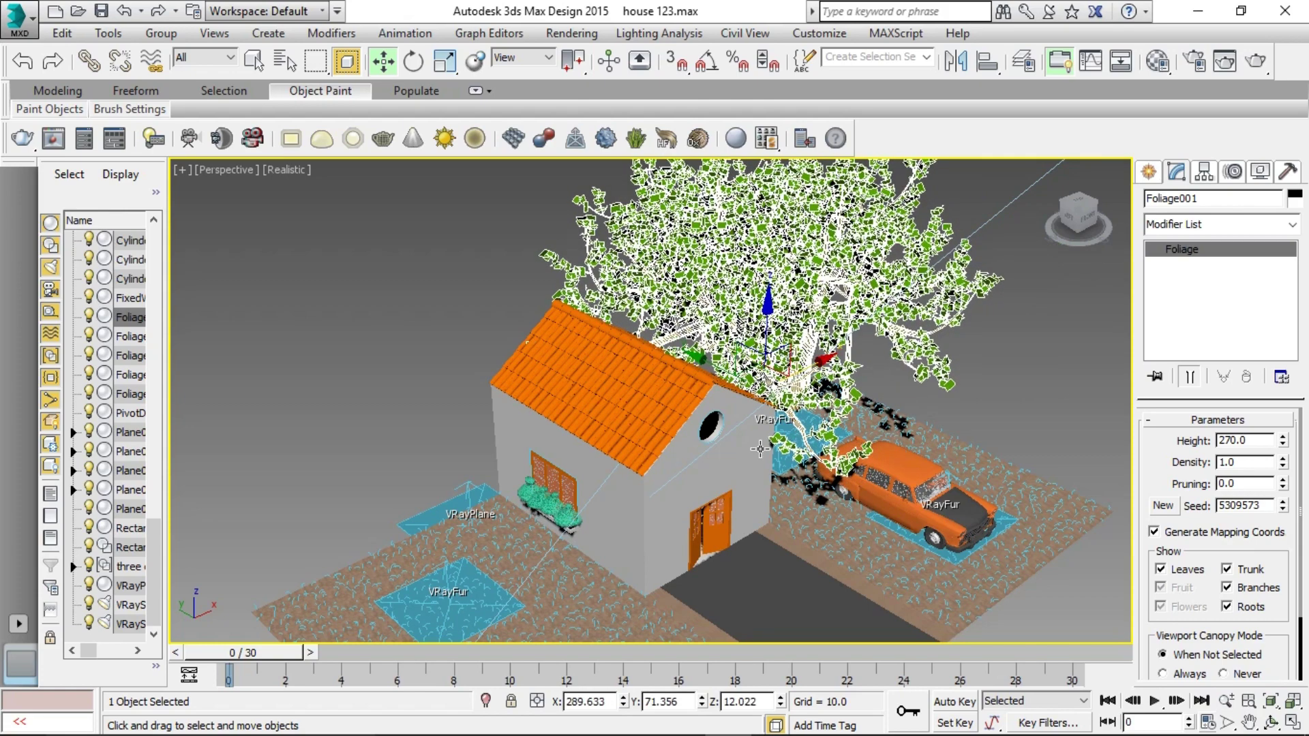
{"action": "left_click", "coordinate": [971, 390]}
{"action": "scroll", "coordinate": [716, 350], "scroll_direction": "down", "scroll_amount": 3}
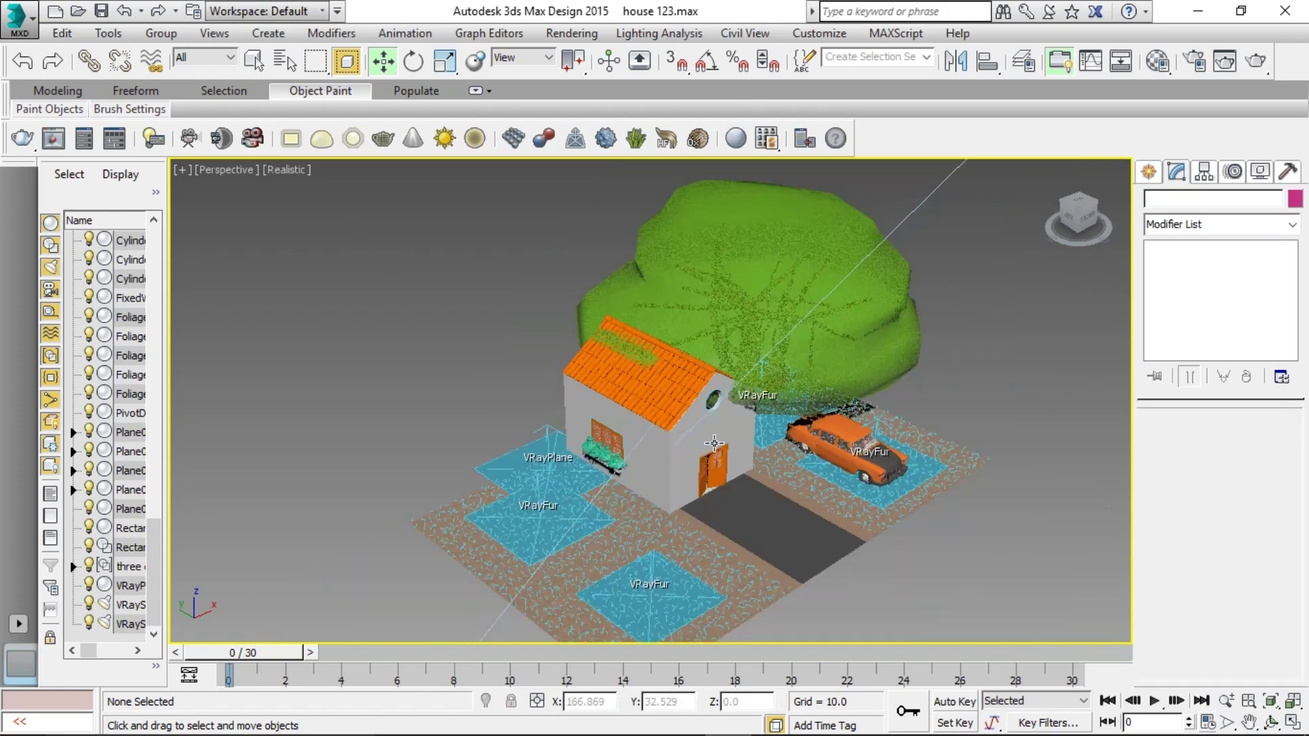
{"action": "scroll", "coordinate": [716, 455], "scroll_direction": "up", "scroll_amount": 3}
- Enable V-Ray GI with Light cache as secondary engine, then show Render Setup's Common tab
{"action": "key", "text": "F10"}
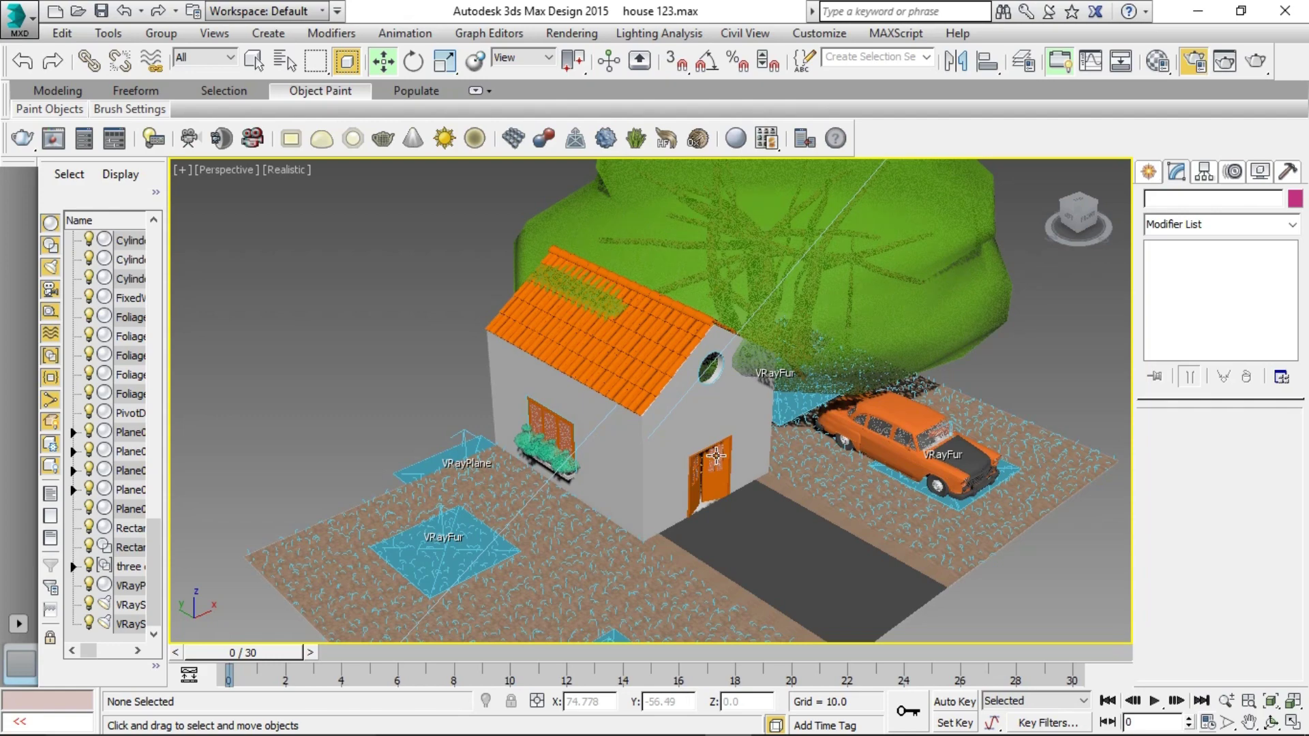
{"action": "left_click", "coordinate": [763, 119]}
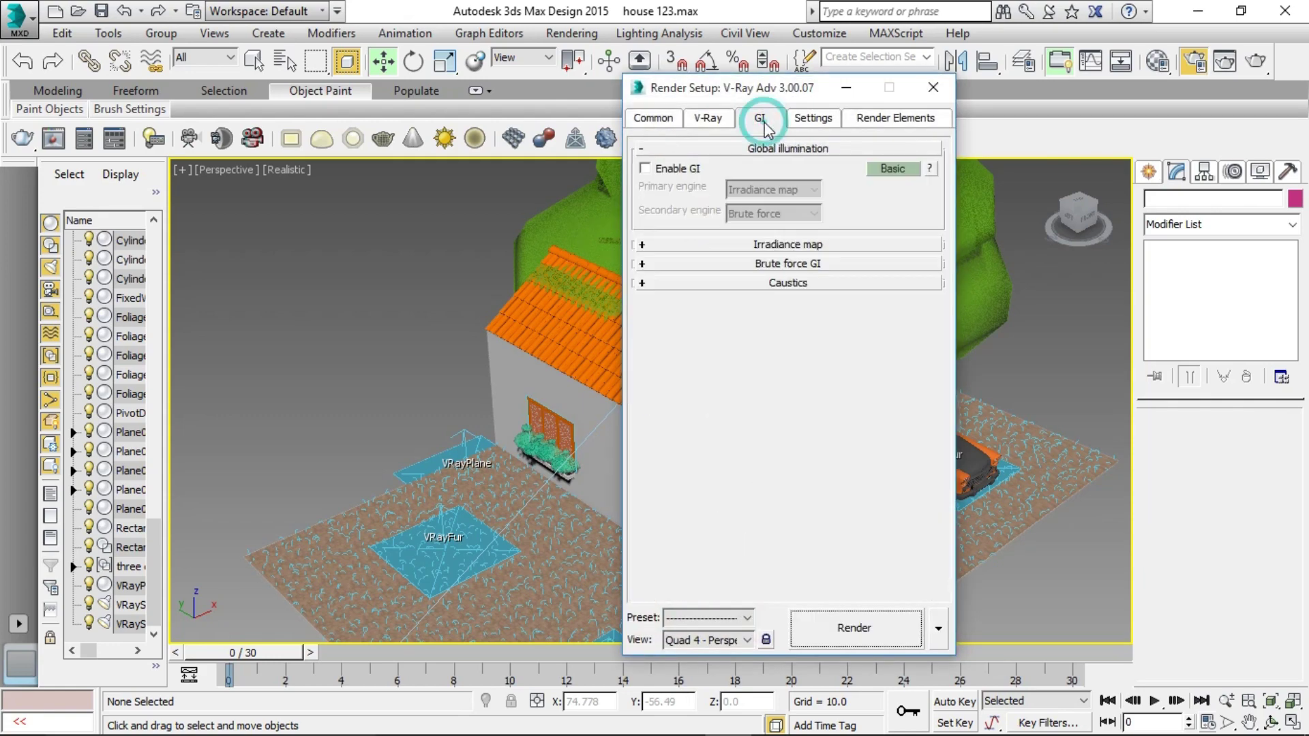
{"action": "left_click", "coordinate": [647, 169]}
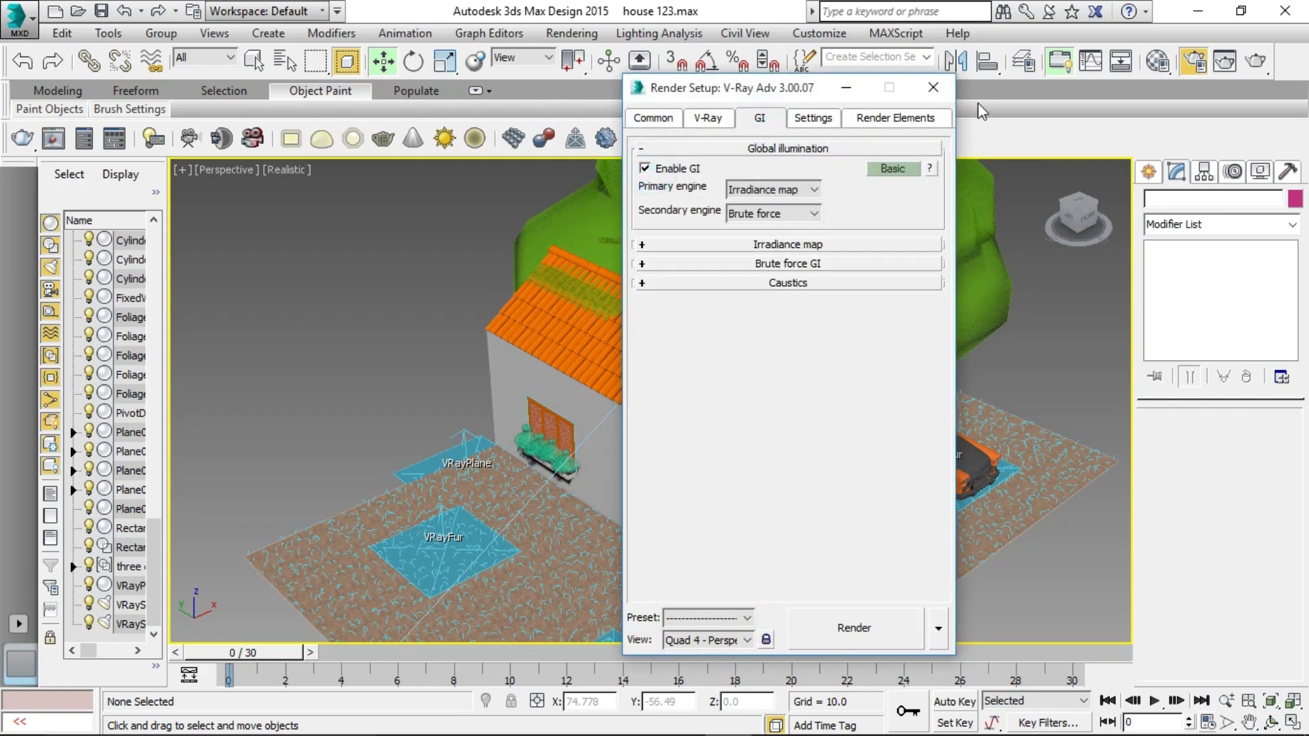
{"action": "left_click", "coordinate": [816, 216]}
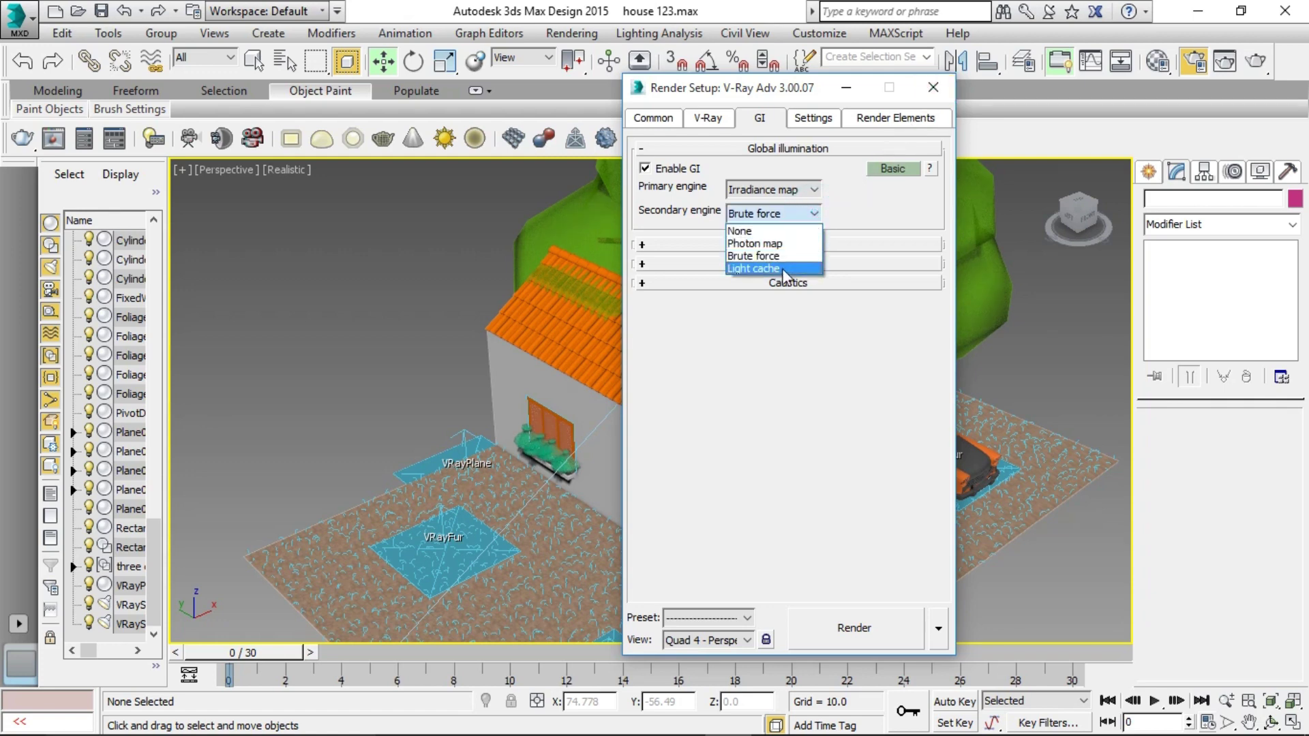
{"action": "left_click", "coordinate": [757, 268]}
{"action": "left_click", "coordinate": [933, 87]}
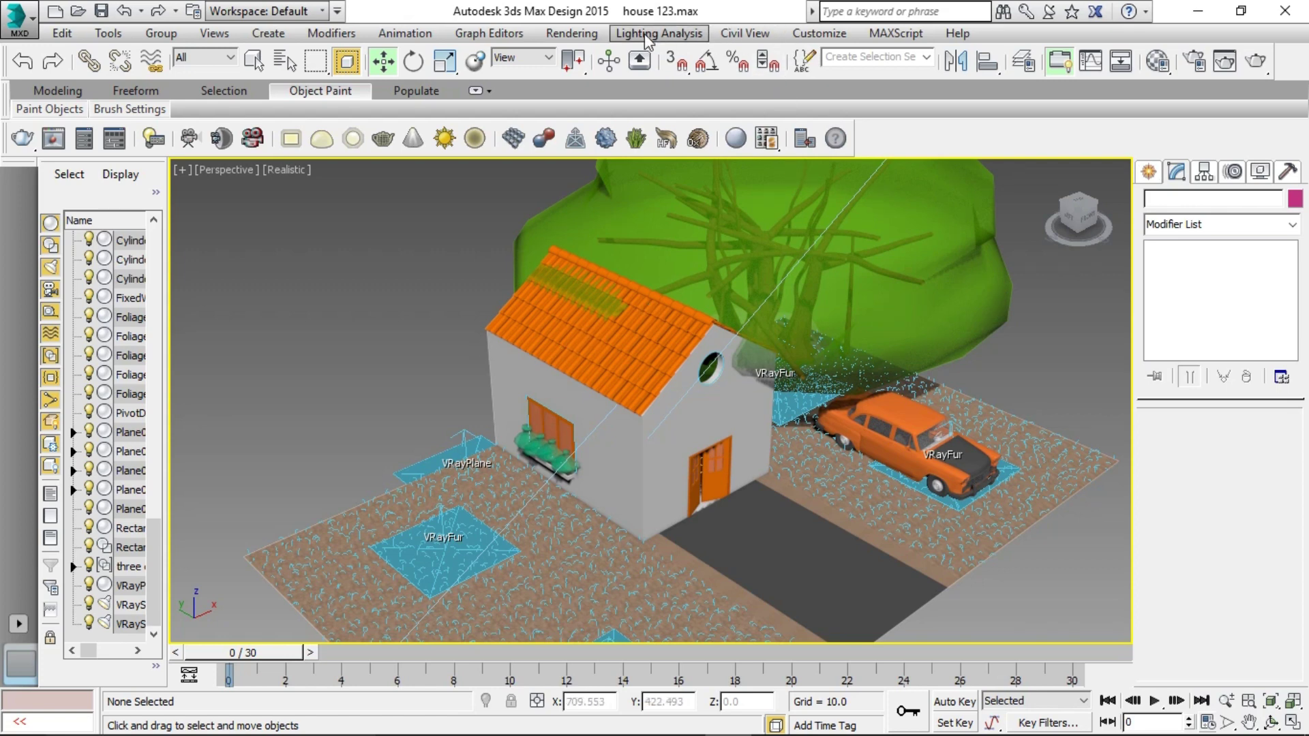
{"action": "key", "text": "F10"}
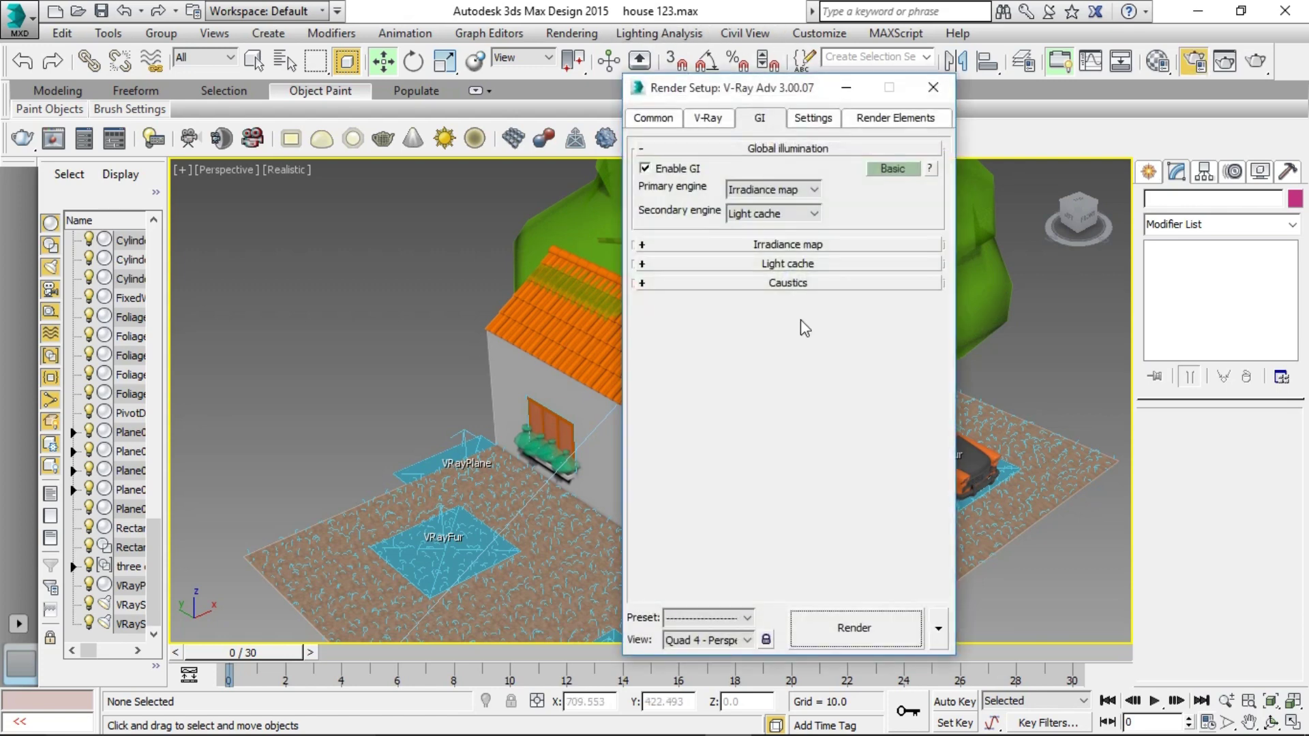
{"action": "left_click", "coordinate": [653, 117]}
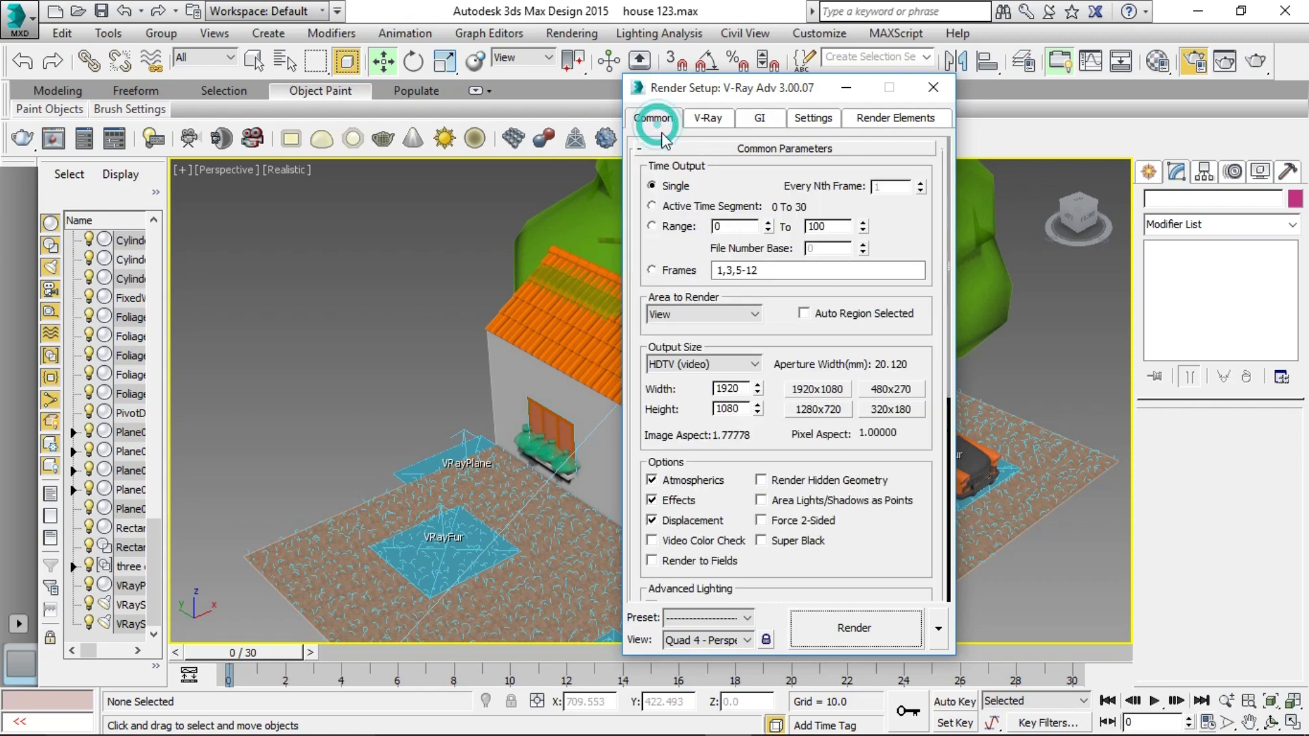
- Render the house, tree and car with V-Ray at 1920×1080 and inspect the frame buffer
{"action": "left_click", "coordinate": [856, 628]}
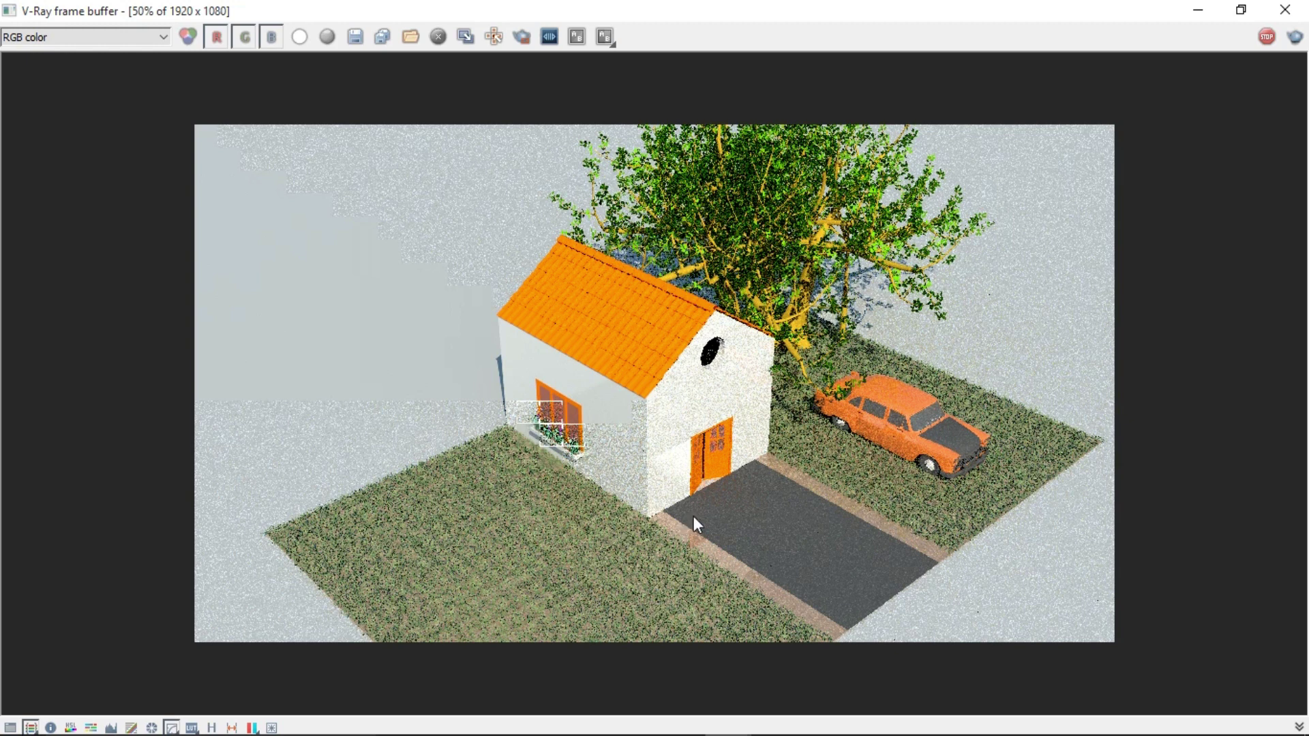
{"action": "scroll", "coordinate": [714, 498], "scroll_direction": "up", "scroll_amount": 1}
{"action": "scroll", "coordinate": [713, 489], "scroll_direction": "down", "scroll_amount": 3}
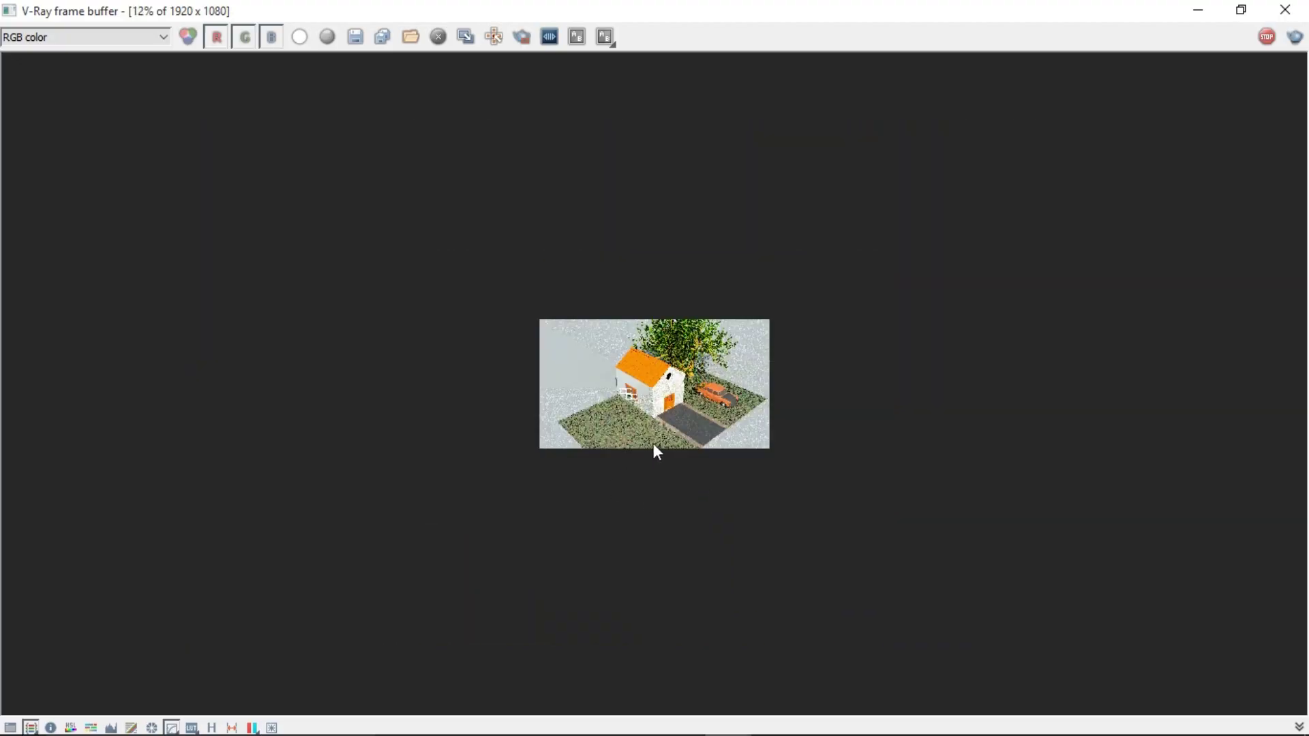
{"action": "scroll", "coordinate": [678, 409], "scroll_direction": "up", "scroll_amount": 3}
{"action": "scroll", "coordinate": [697, 428], "scroll_direction": "up", "scroll_amount": 1}
{"action": "scroll", "coordinate": [695, 421], "scroll_direction": "down", "scroll_amount": 1}
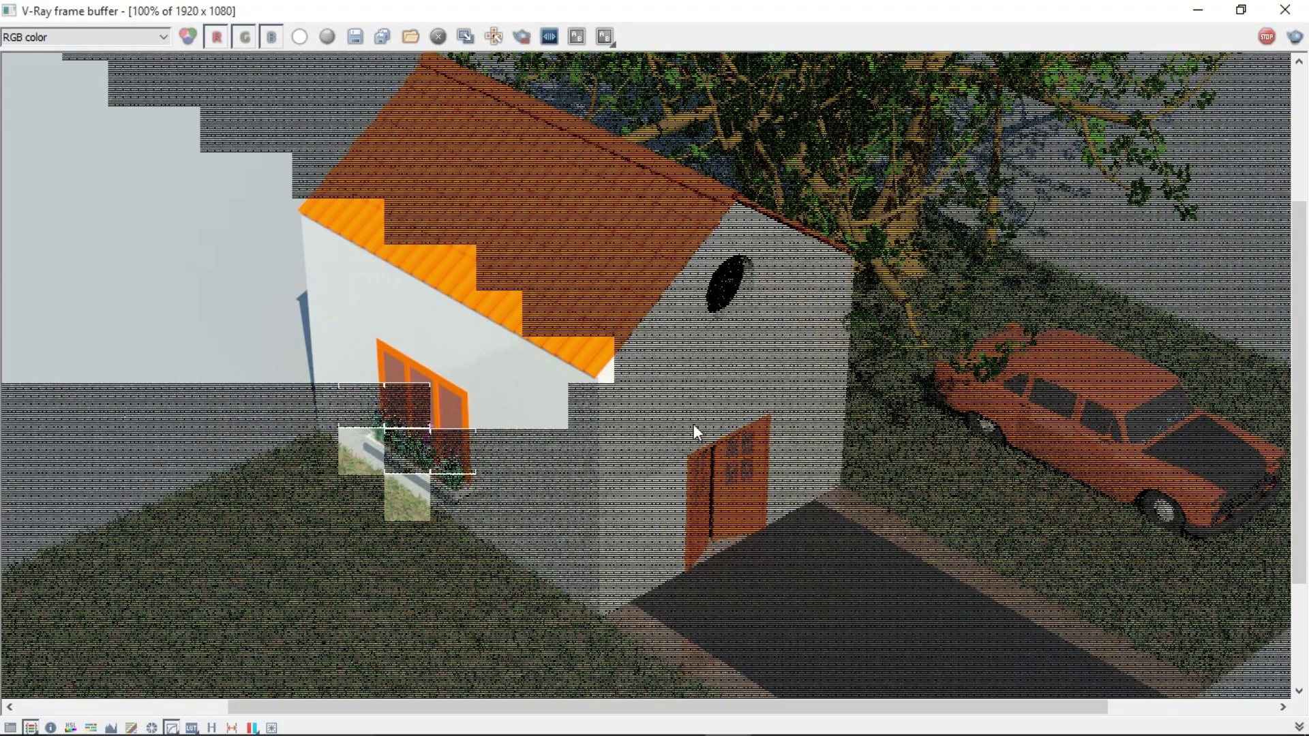
{"action": "scroll", "coordinate": [694, 424], "scroll_direction": "down", "scroll_amount": 1}
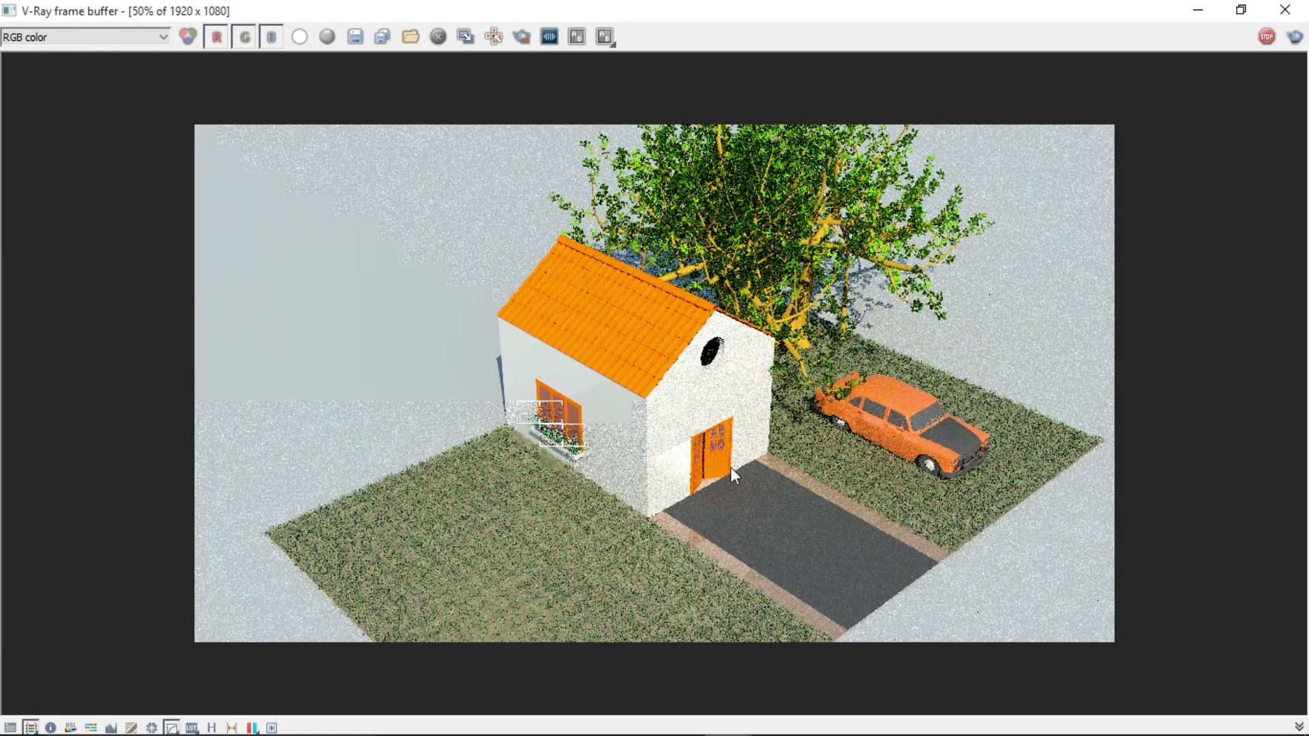